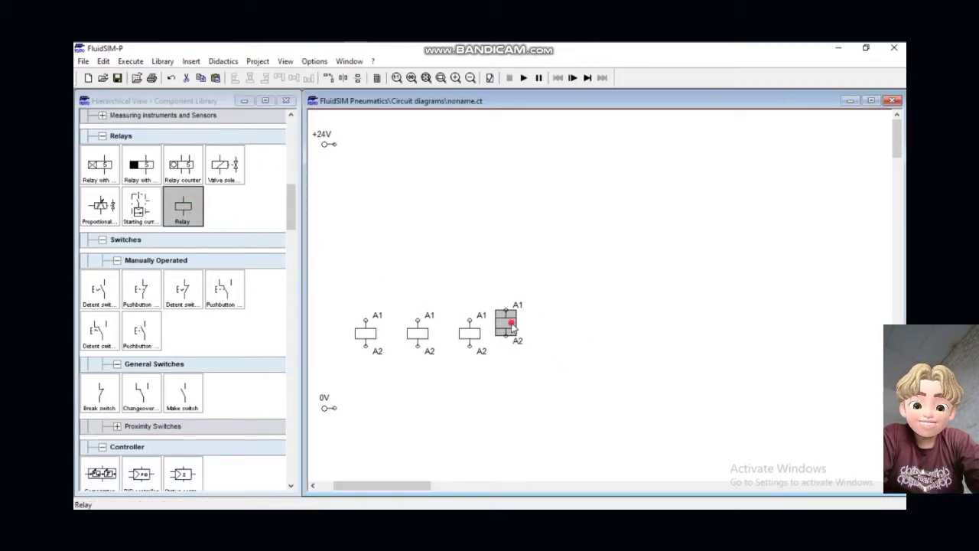
Step: Add relays until the row holds six unlabelled relays, and align them along one horizontal line
{"action": "left_click_drag", "start_coordinate": [191, 208], "coordinate": [578, 333]}
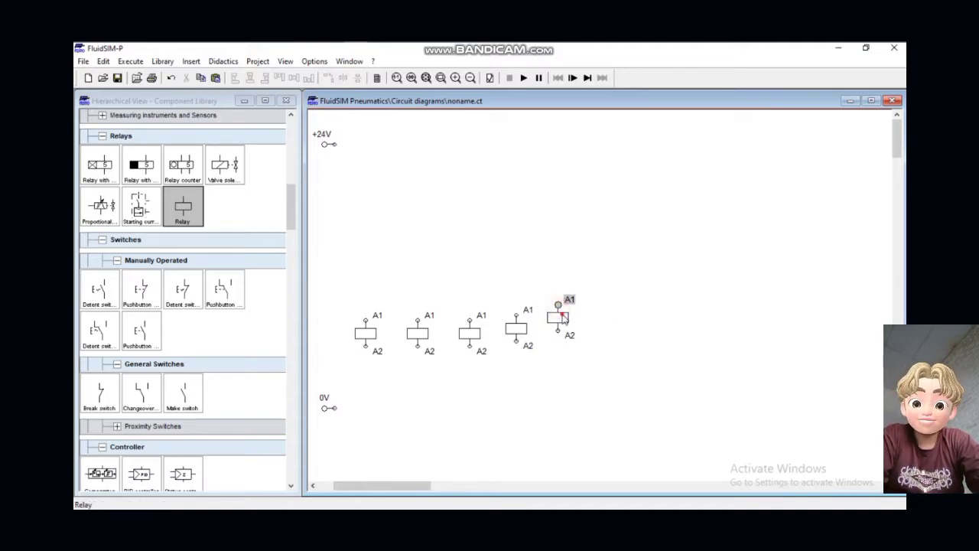
{"action": "left_click_drag", "start_coordinate": [563, 310], "coordinate": [563, 331]}
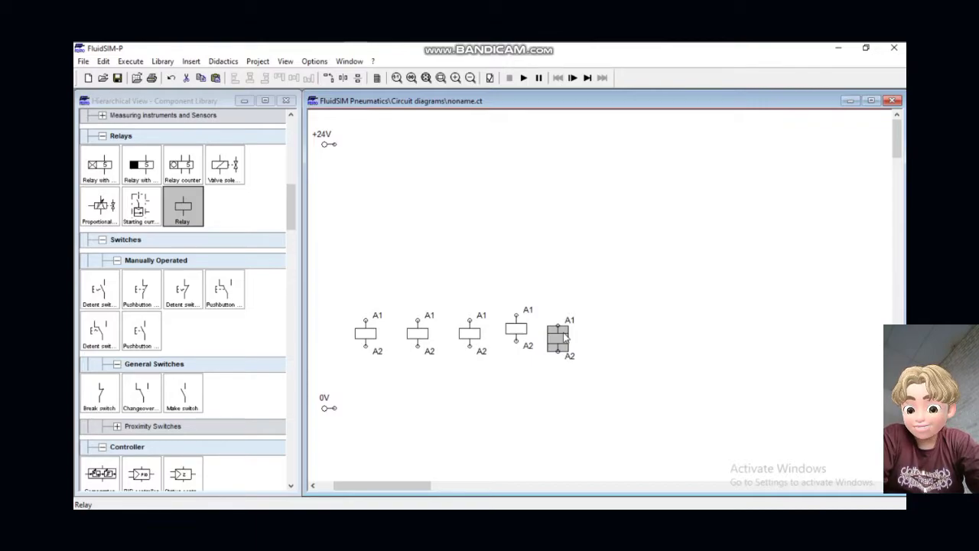
{"action": "mouse_move", "coordinate": [562, 337]}
{"action": "left_mouse_down"}
{"action": "mouse_move", "coordinate": [575, 297]}
{"action": "mouse_move", "coordinate": [579, 336]}
{"action": "left_mouse_up"}
{"action": "left_click_drag", "start_coordinate": [518, 331], "coordinate": [519, 336]}
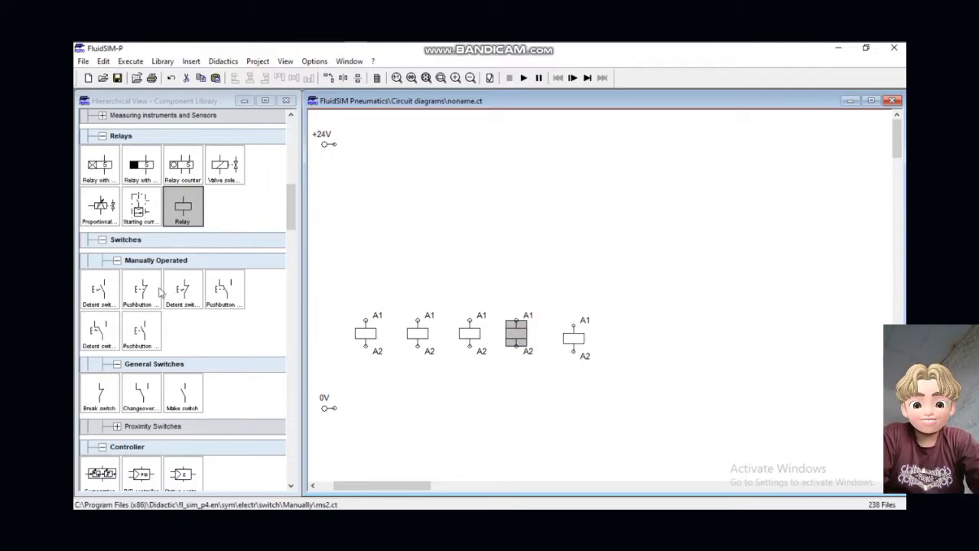
{"action": "left_click_drag", "start_coordinate": [183, 207], "coordinate": [635, 341]}
{"action": "left_click_drag", "start_coordinate": [516, 337], "coordinate": [373, 335]}
{"action": "left_click", "coordinate": [390, 284]}
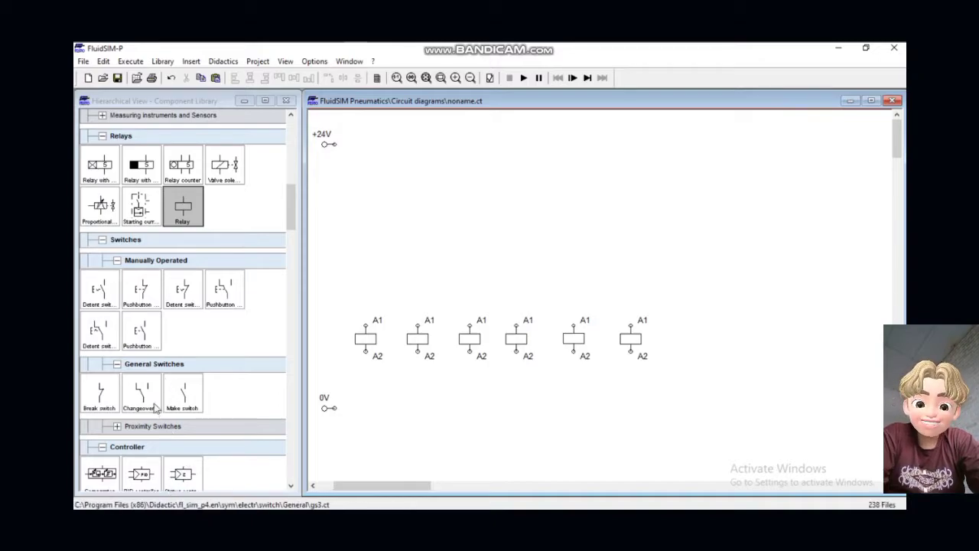
Step: Add a pushbutton make switch wired to +24V and a break switch below it, wired to the first relay
{"action": "mouse_move", "coordinate": [139, 333]}
{"action": "left_mouse_down"}
{"action": "mouse_move", "coordinate": [358, 179]}
{"action": "mouse_move", "coordinate": [372, 181]}
{"action": "mouse_move", "coordinate": [330, 144]}
{"action": "left_mouse_up"}
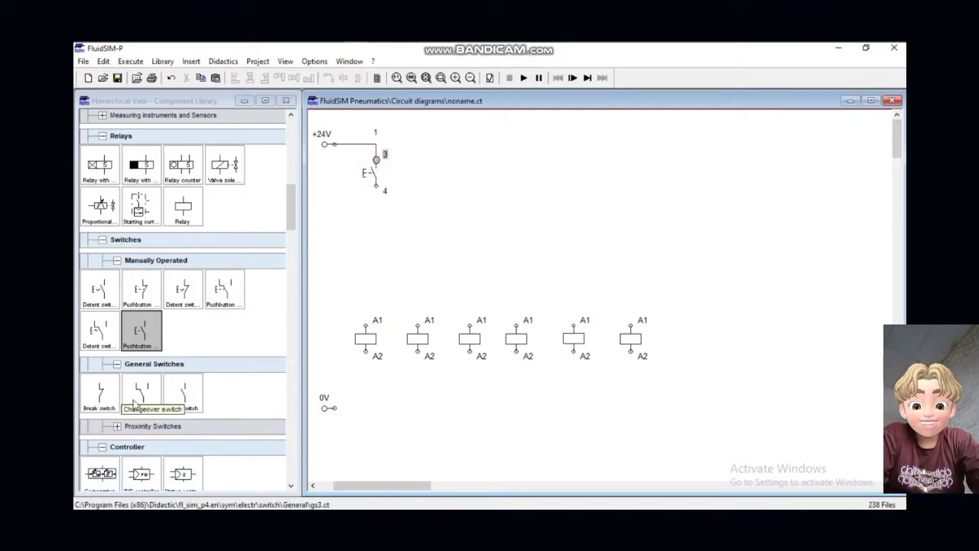
{"action": "mouse_move", "coordinate": [100, 390]}
{"action": "left_mouse_down"}
{"action": "mouse_move", "coordinate": [360, 328]}
{"action": "mouse_move", "coordinate": [384, 283]}
{"action": "mouse_move", "coordinate": [372, 263]}
{"action": "mouse_move", "coordinate": [377, 299]}
{"action": "mouse_move", "coordinate": [367, 326]}
{"action": "mouse_move", "coordinate": [377, 352]}
{"action": "left_mouse_up"}
Step: Label the second relay and the break switch R3, and wire the break switch to the pushbutton above it
{"action": "double_click", "coordinate": [420, 343]}
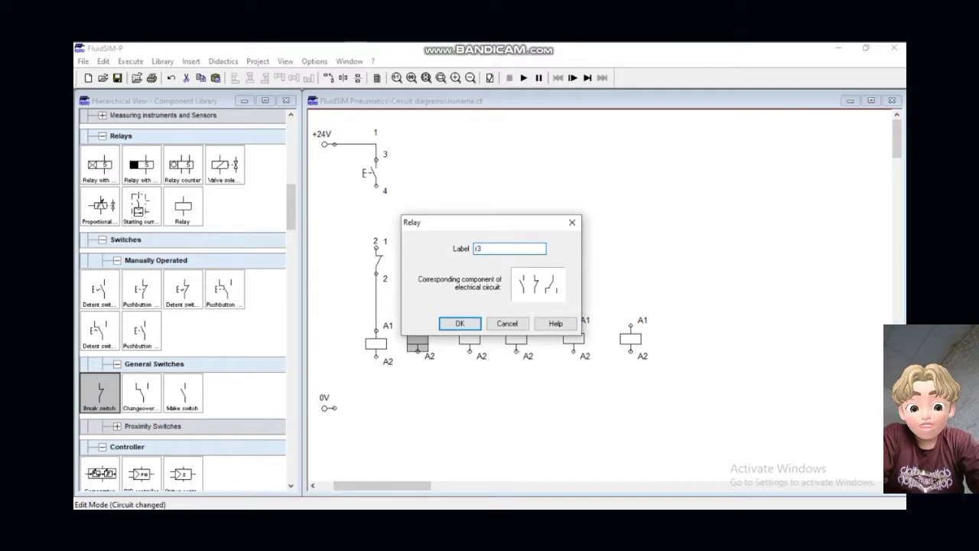
{"action": "key", "text": "Return"}
{"action": "left_click", "coordinate": [377, 262]}
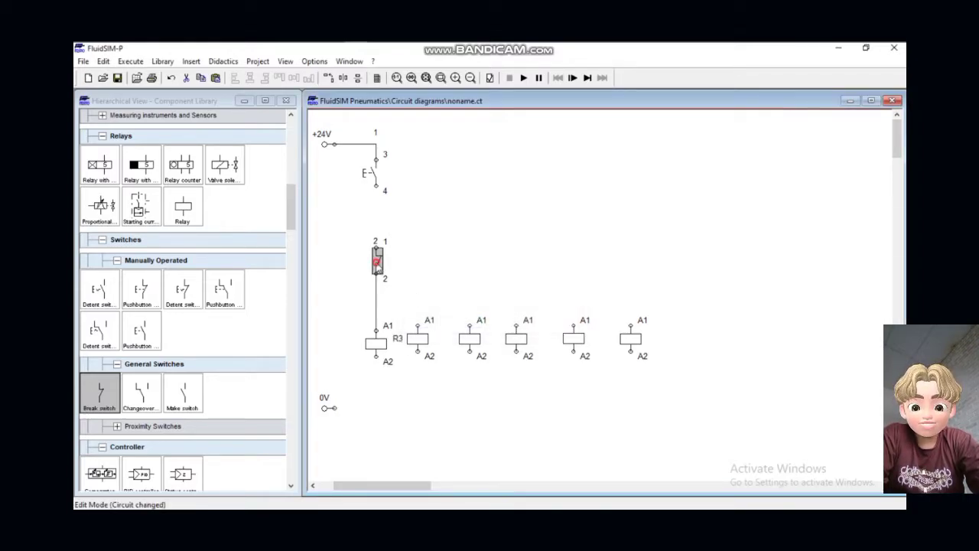
{"action": "double_click", "coordinate": [377, 263]}
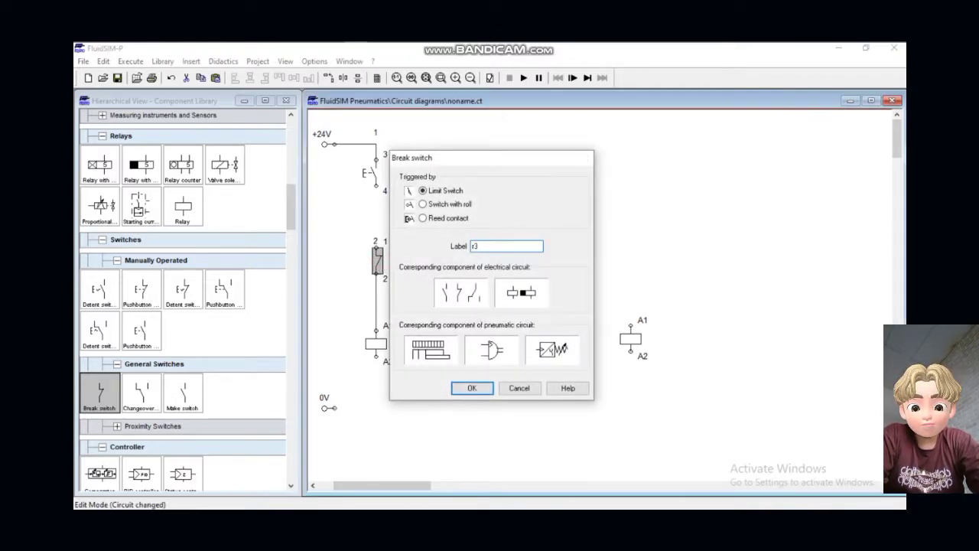
{"action": "key", "text": "Return"}
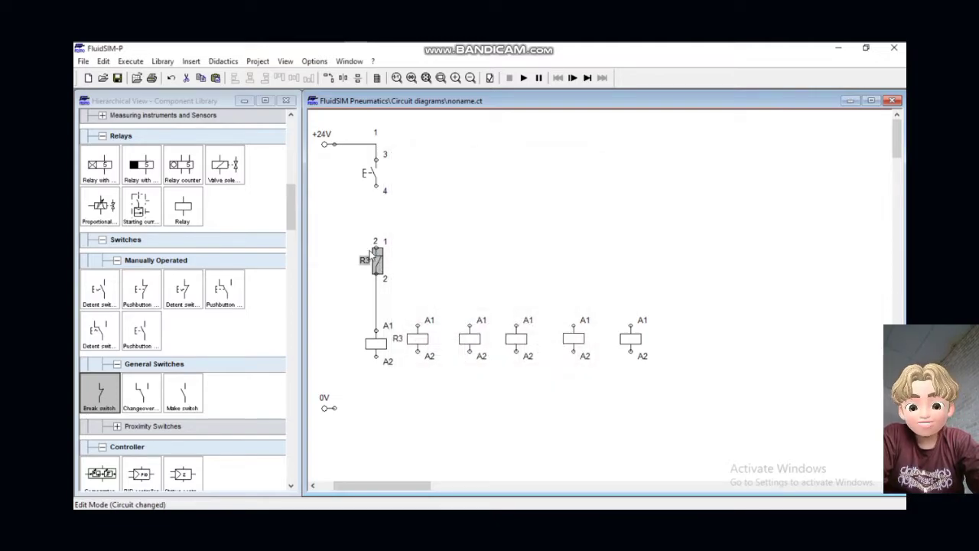
{"action": "left_click_drag", "start_coordinate": [376, 247], "coordinate": [376, 186]}
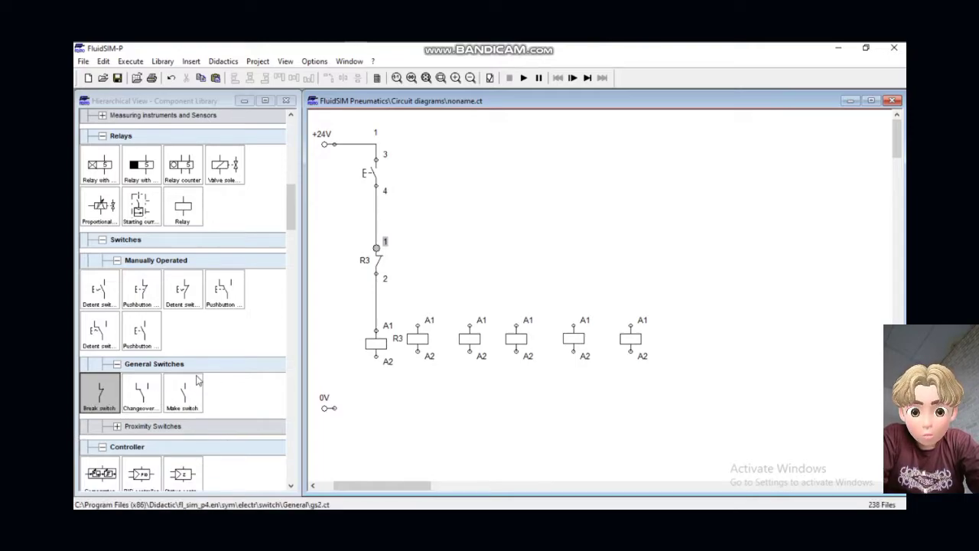
Step: Add a make switch wired in parallel with the pushbutton, and label both this switch and the first relay R1
{"action": "left_click_drag", "start_coordinate": [192, 391], "coordinate": [375, 222]}
{"action": "double_click", "coordinate": [376, 343]}
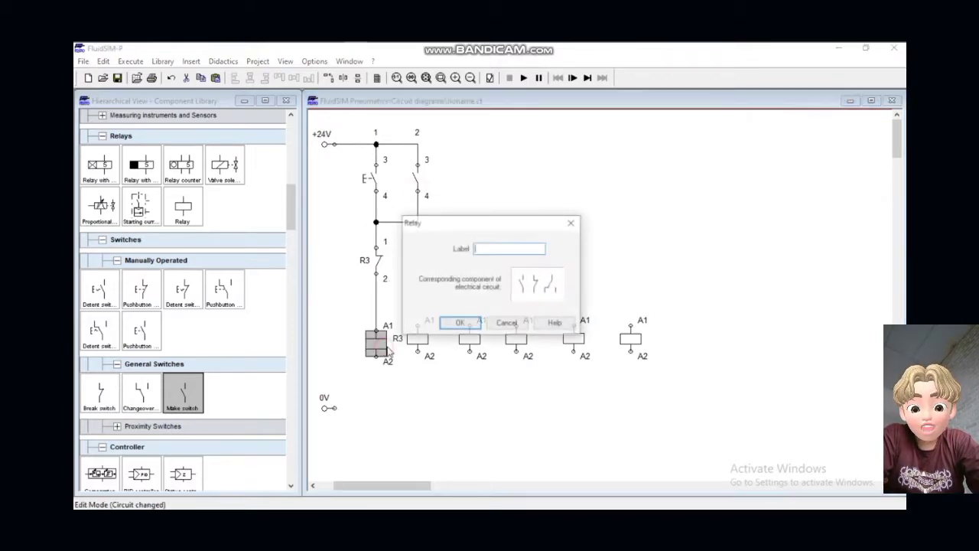
{"action": "key", "text": "Return"}
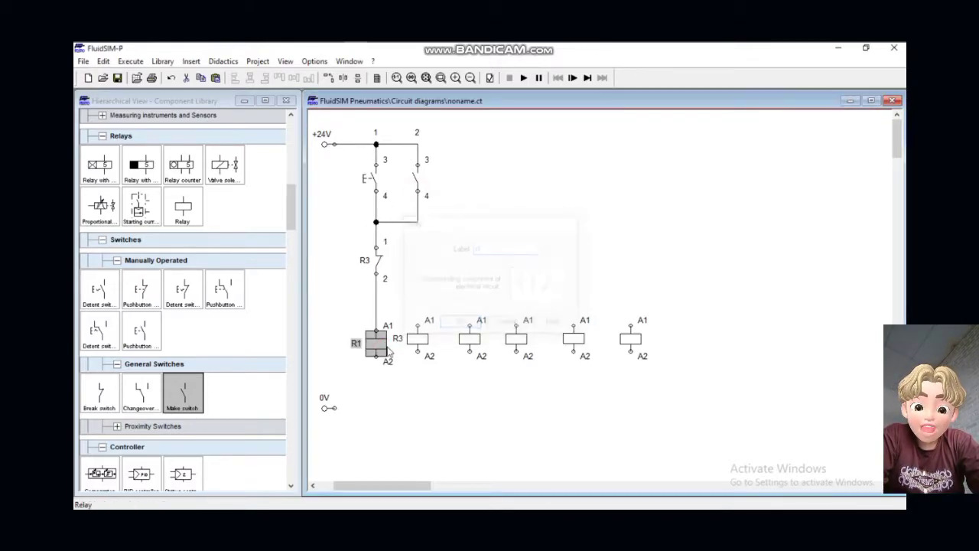
{"action": "left_click", "coordinate": [414, 175]}
{"action": "double_click", "coordinate": [415, 176]}
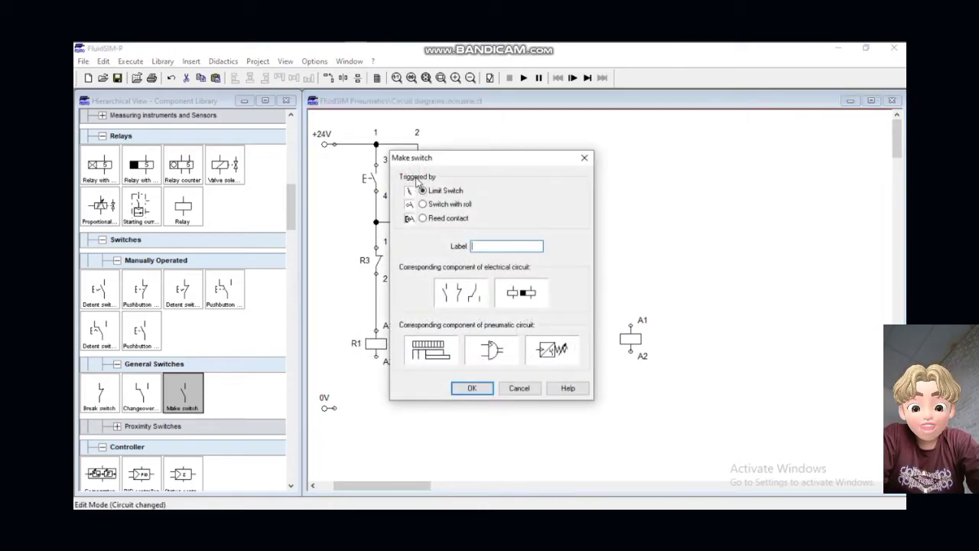
{"action": "type", "text": "r1"}
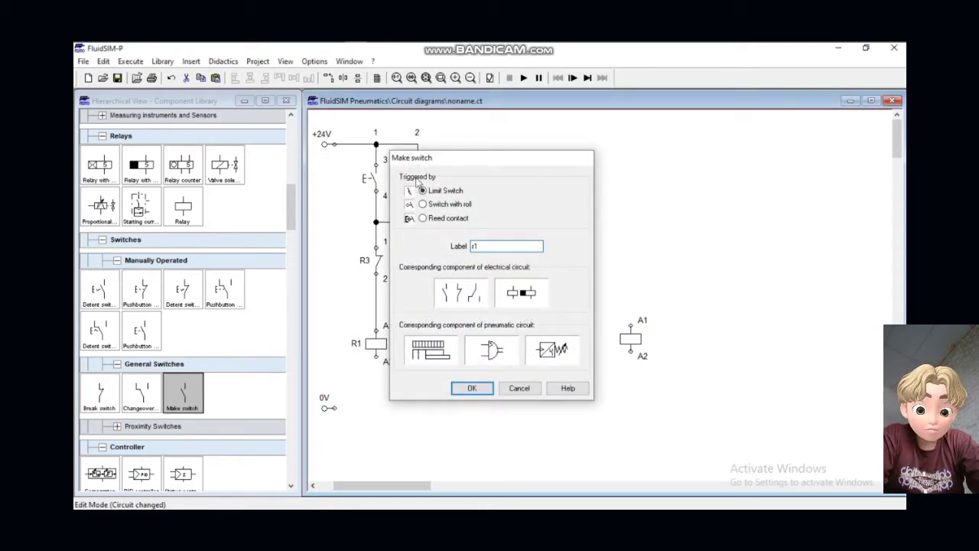
{"action": "key", "text": "Return"}
Step: Wire relay R1 to 0V and shift the remaining relays to the right to make room for the next branch
{"action": "left_click", "coordinate": [377, 342]}
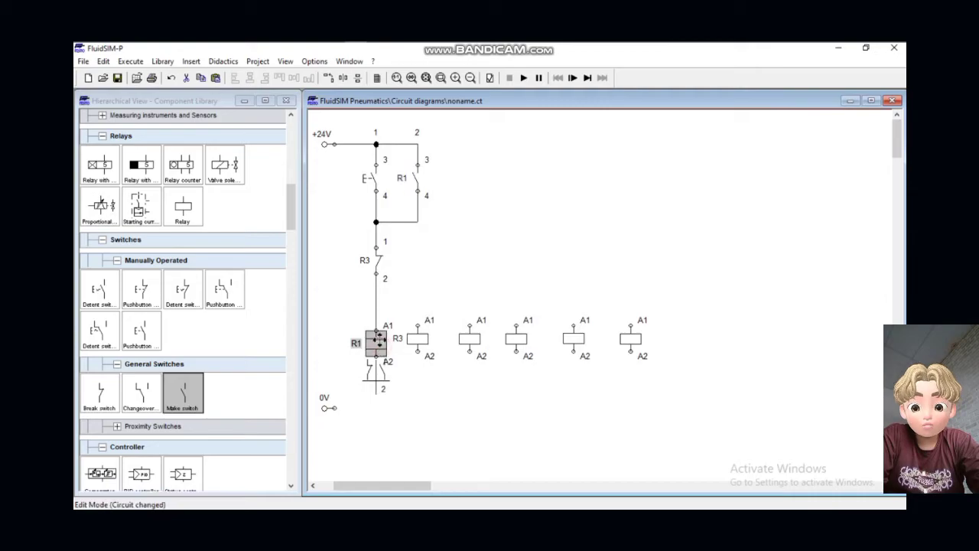
{"action": "left_click_drag", "start_coordinate": [378, 341], "coordinate": [338, 408]}
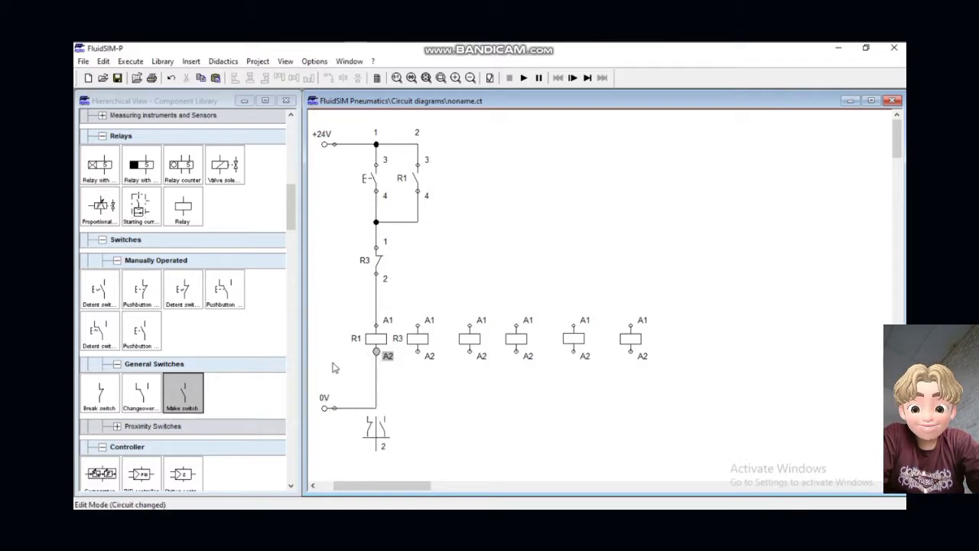
{"action": "left_click_drag", "start_coordinate": [453, 306], "coordinate": [791, 397]}
{"action": "left_click_drag", "start_coordinate": [630, 339], "coordinate": [766, 337]}
{"action": "left_click_drag", "start_coordinate": [421, 341], "coordinate": [480, 350]}
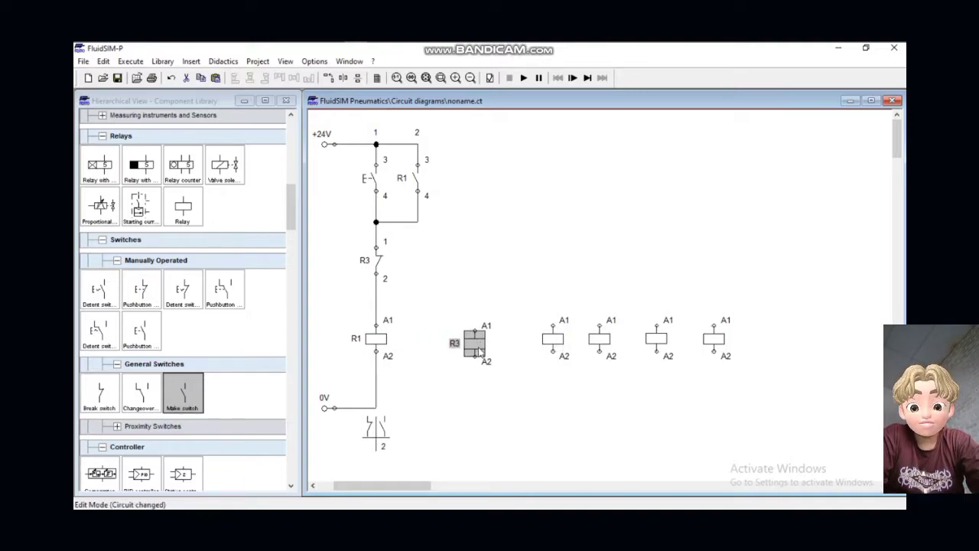
{"action": "left_click", "coordinate": [403, 341]}
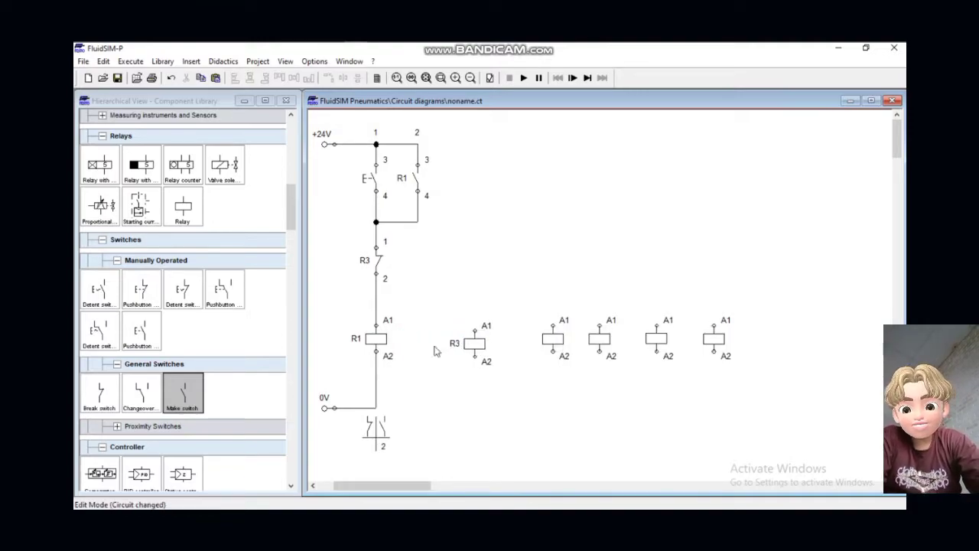
Step: Add a make switch labelled A+ above relay R3 and wire it to the +24V line
{"action": "left_click_drag", "start_coordinate": [184, 380], "coordinate": [466, 176]}
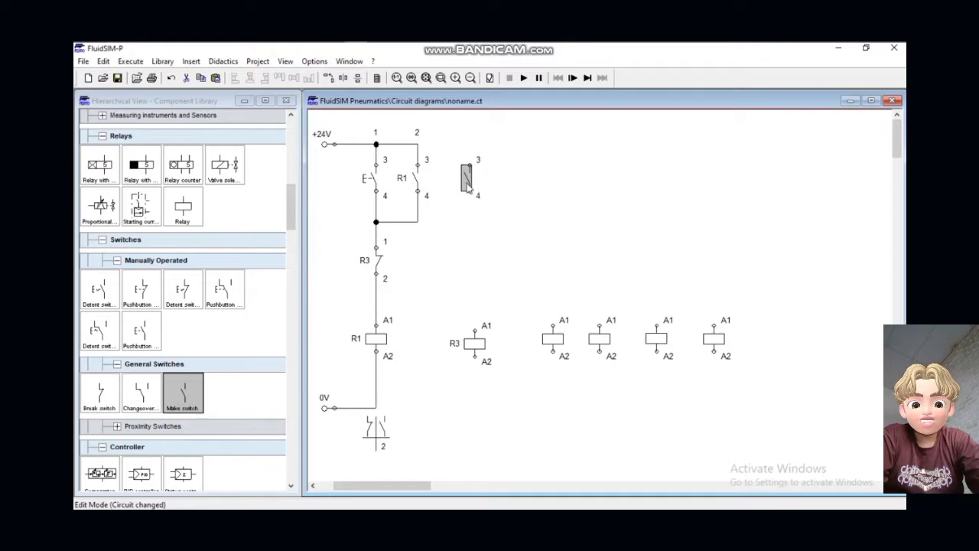
{"action": "double_click", "coordinate": [468, 187]}
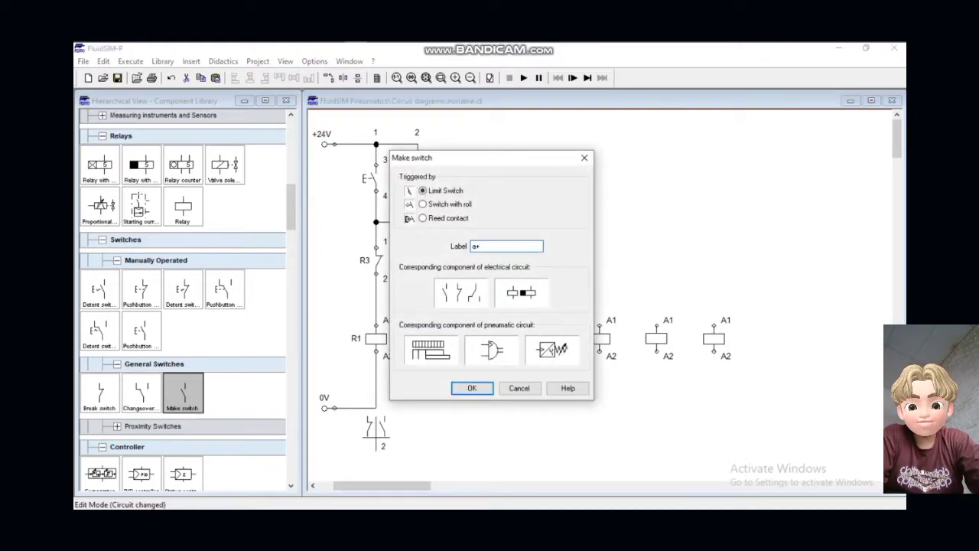
{"action": "key", "text": "Return"}
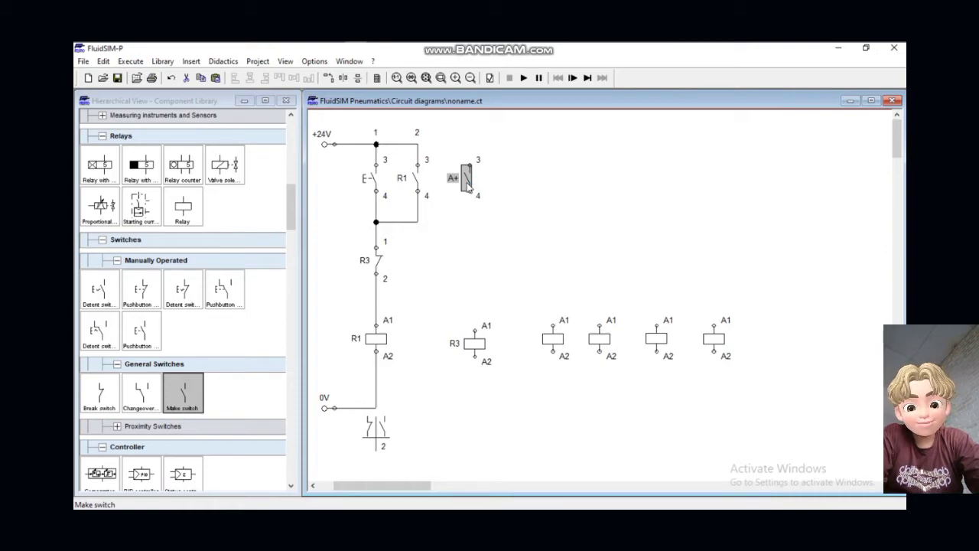
{"action": "left_click_drag", "start_coordinate": [469, 163], "coordinate": [417, 144]}
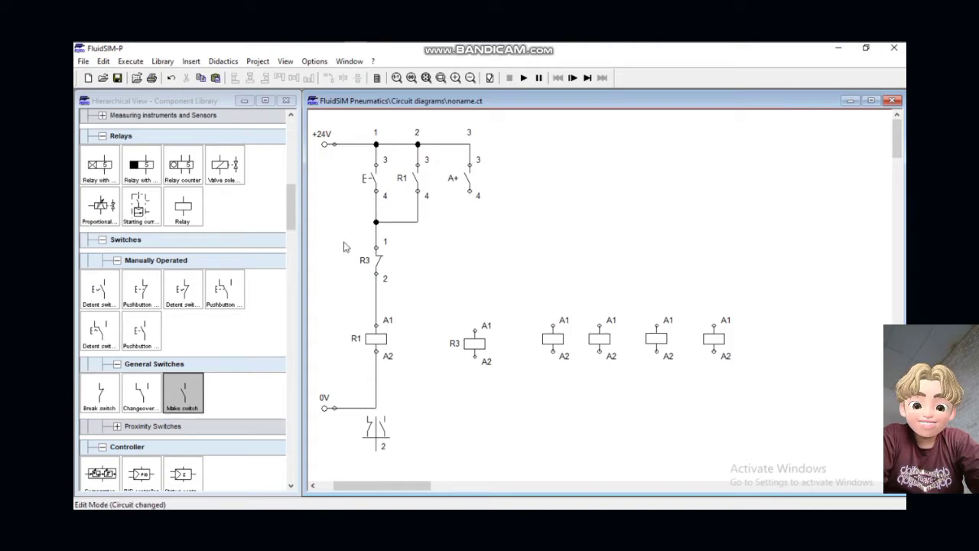
Step: Add a break switch below A+ and wire the branch through relay R3 to 0V
{"action": "mouse_move", "coordinate": [99, 394]}
{"action": "left_mouse_down"}
{"action": "mouse_move", "coordinate": [483, 260]}
{"action": "mouse_move", "coordinate": [511, 265]}
{"action": "mouse_move", "coordinate": [476, 284]}
{"action": "mouse_move", "coordinate": [469, 195]}
{"action": "left_mouse_up"}
{"action": "left_click", "coordinate": [471, 274]}
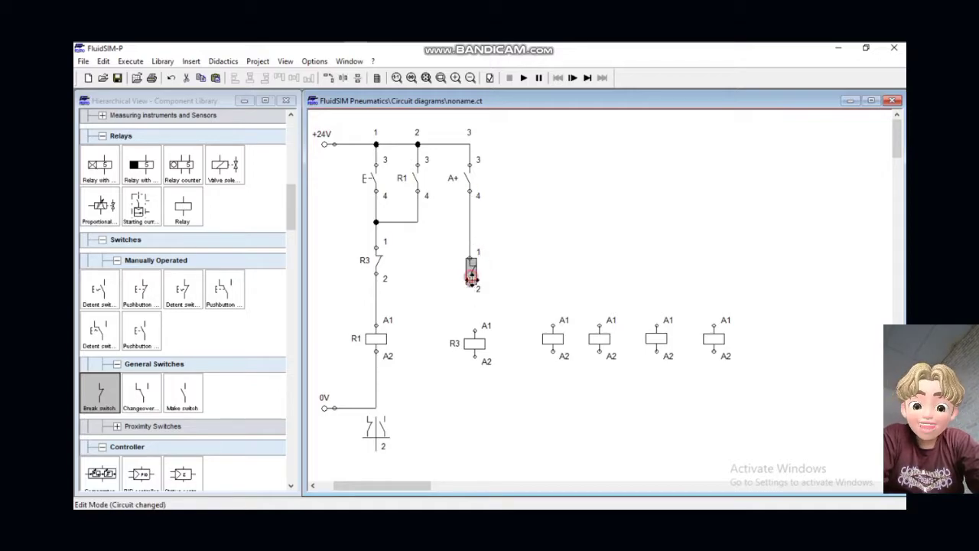
{"action": "mouse_move", "coordinate": [472, 280]}
{"action": "left_mouse_down"}
{"action": "mouse_move", "coordinate": [472, 270]}
{"action": "mouse_move", "coordinate": [470, 352]}
{"action": "mouse_move", "coordinate": [359, 415]}
{"action": "mouse_move", "coordinate": [375, 407]}
{"action": "left_mouse_up"}
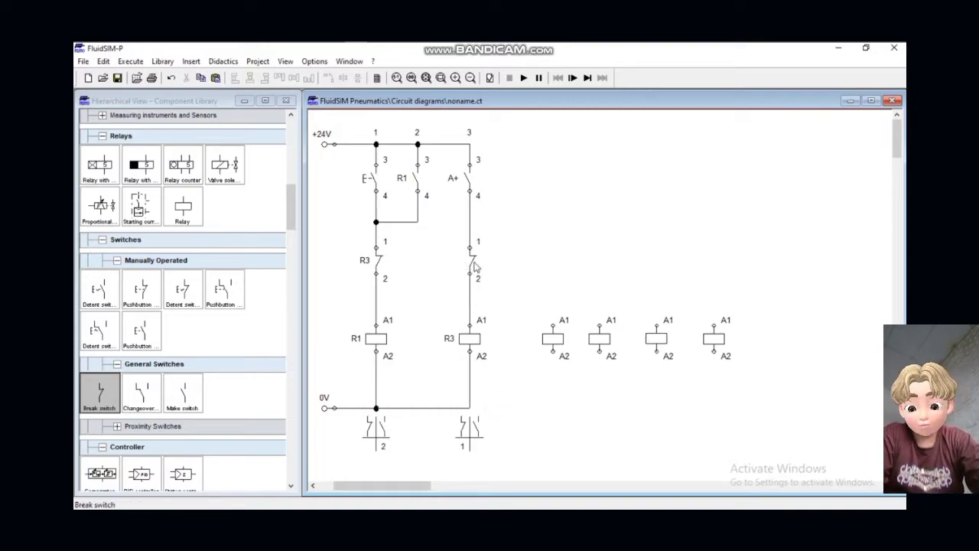
Step: Add a make switch labelled R3 wired in parallel with the A+ switch
{"action": "left_click_drag", "start_coordinate": [185, 393], "coordinate": [510, 188]}
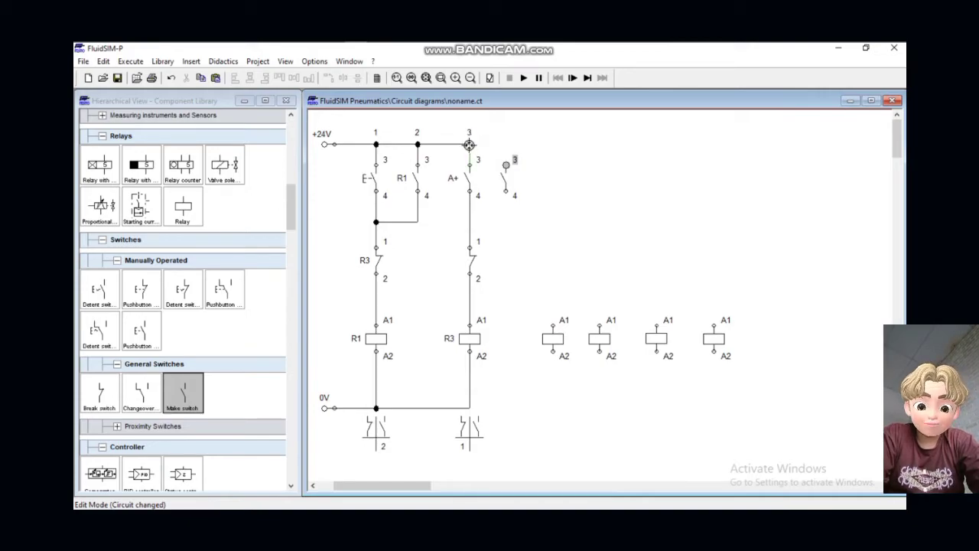
{"action": "left_click_drag", "start_coordinate": [468, 145], "coordinate": [505, 164]}
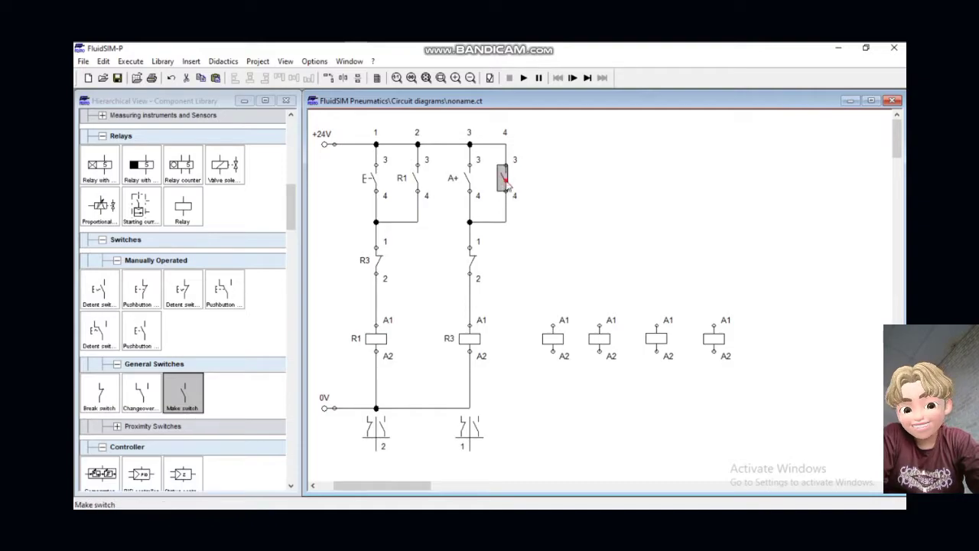
{"action": "double_click", "coordinate": [506, 184]}
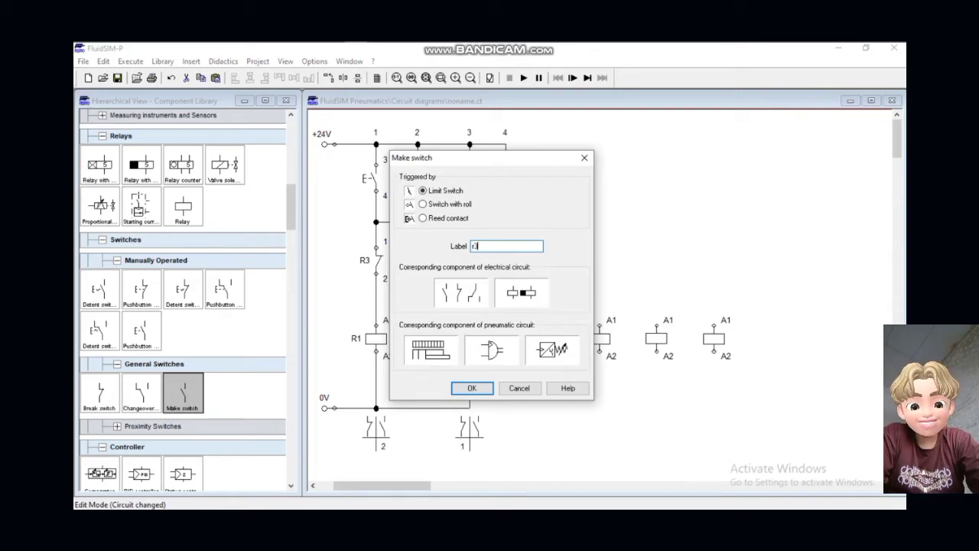
{"action": "key", "text": "Return"}
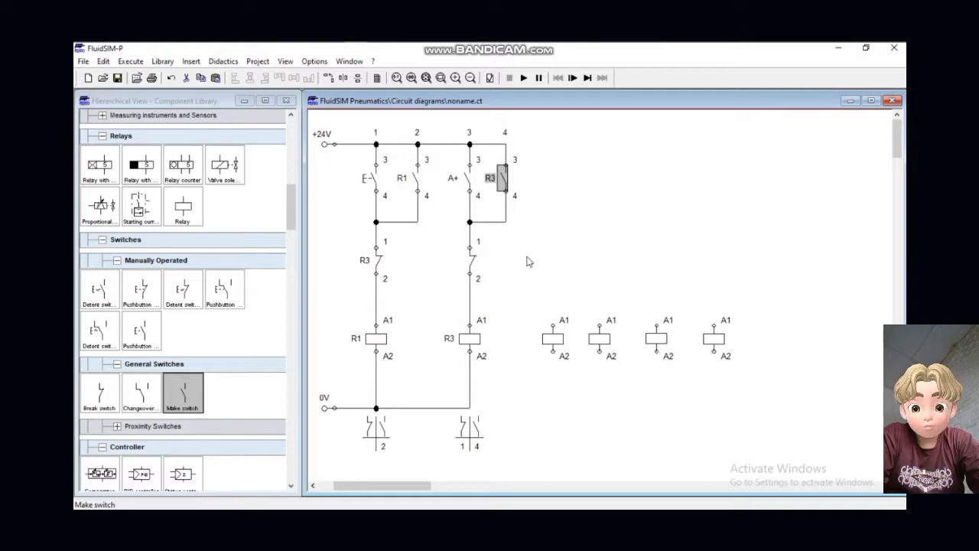
{"action": "left_click", "coordinate": [532, 284]}
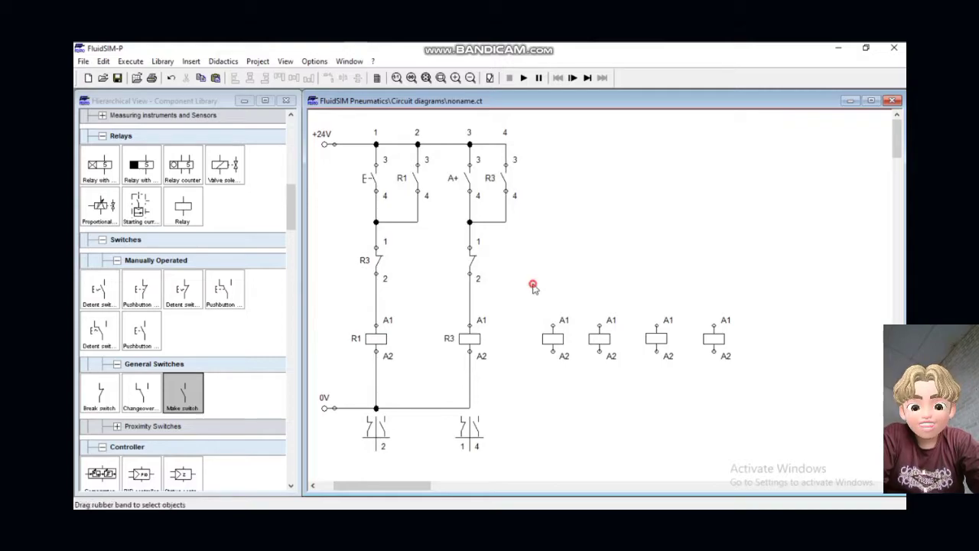
Step: Label the break switch above relay R3 as R4
{"action": "double_click", "coordinate": [470, 260]}
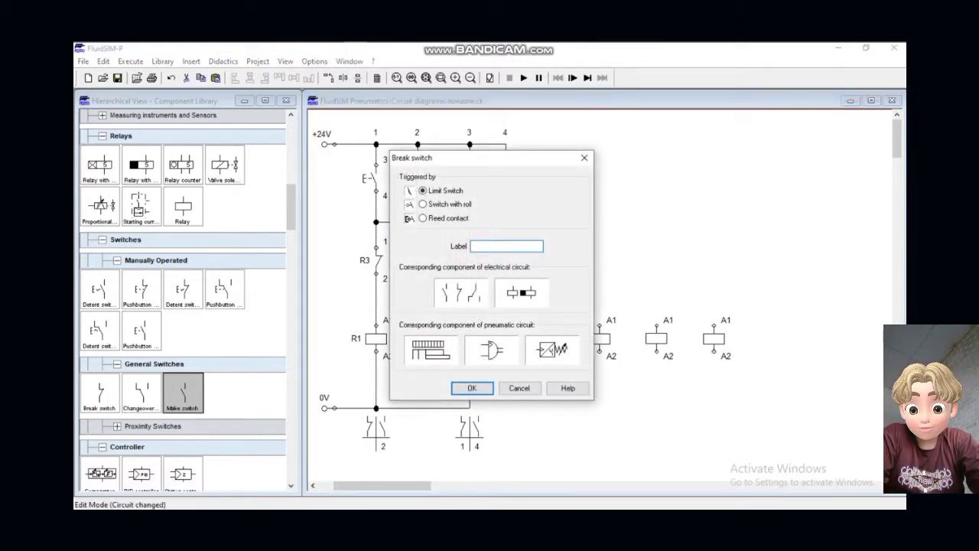
{"action": "key", "text": "Return"}
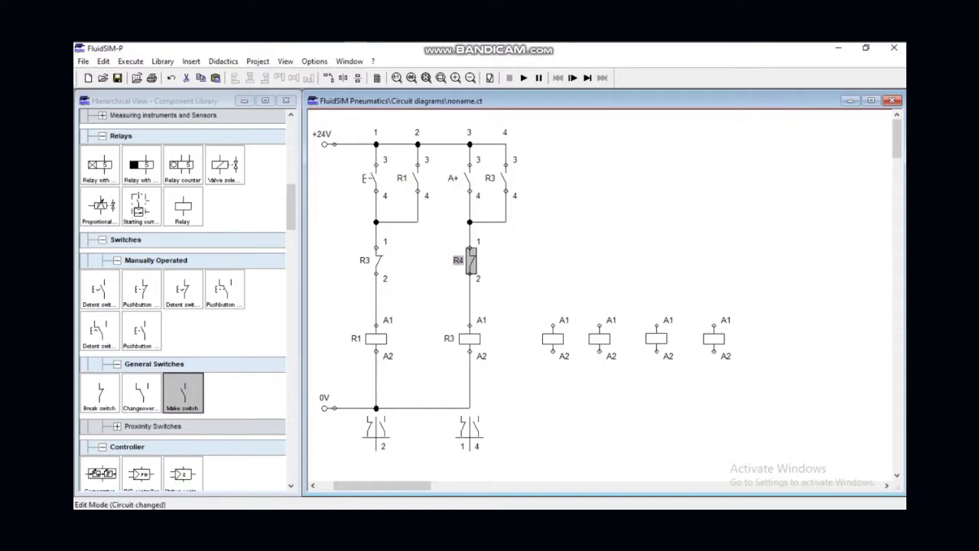
{"action": "left_click", "coordinate": [542, 229]}
Step: Add a make switch labelled A- above the third relay and wire it to the +24V line
{"action": "left_click", "coordinate": [552, 338]}
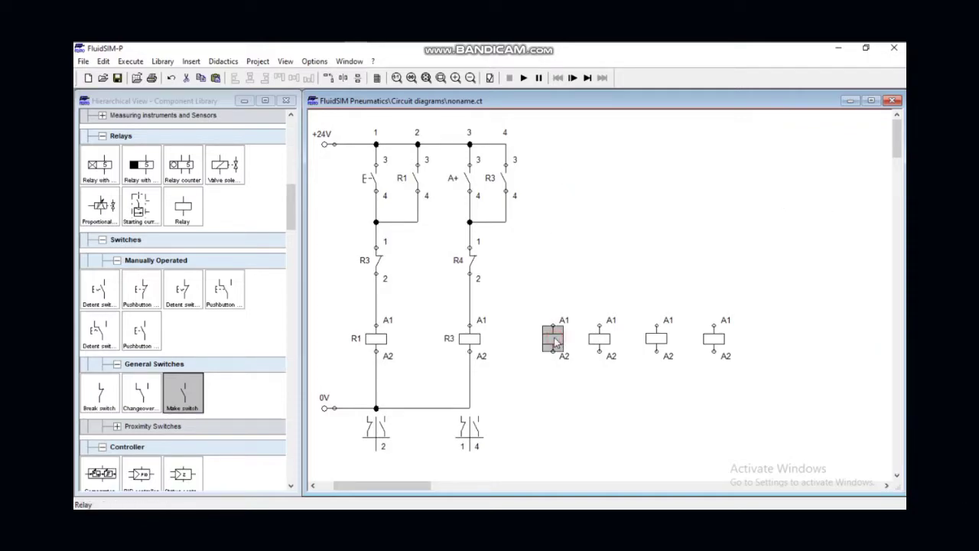
{"action": "left_click_drag", "start_coordinate": [182, 394], "coordinate": [505, 145]}
{"action": "double_click", "coordinate": [556, 179]}
{"action": "type", "text": "A-"}
{"action": "key", "text": "Return"}
Step: Copy the R3 make switch and place the duplicate directly below the A- switch
{"action": "left_click", "coordinate": [506, 179]}
{"action": "key", "text": "ctrl+c"}
{"action": "key", "text": "ctrl+v"}
{"action": "left_click_drag", "start_coordinate": [621, 322], "coordinate": [557, 229]}
Step: Add a break switch labelled R2 and wire it between the copied R3 switch and the third relay
{"action": "left_click_drag", "start_coordinate": [99, 394], "coordinate": [563, 287]}
{"action": "double_click", "coordinate": [558, 289]}
{"action": "type", "text": "R2"}
{"action": "key", "text": "Return"}
{"action": "left_click_drag", "start_coordinate": [557, 268], "coordinate": [557, 243]}
{"action": "left_click_drag", "start_coordinate": [558, 294], "coordinate": [559, 341]}
Step: Add a make switch labelled R4 in parallel with the series A- and R3 switches, wired from +24V to above R2
{"action": "left_click_drag", "start_coordinate": [182, 394], "coordinate": [558, 144]}
{"action": "double_click", "coordinate": [584, 148]}
{"action": "type", "text": "R4"}
{"action": "key", "text": "Return"}
{"action": "left_click_drag", "start_coordinate": [600, 192], "coordinate": [557, 253]}
Step: Label the third relay R4 and wire it to the 0V line
{"action": "double_click", "coordinate": [560, 338]}
{"action": "type", "text": "r4"}
{"action": "left_click_drag", "start_coordinate": [469, 407], "coordinate": [470, 408]}
Step: Move the three unlabelled relays further right to leave space after the R4 branch
{"action": "left_click_drag", "start_coordinate": [583, 304], "coordinate": [744, 370]}
{"action": "left_click_drag", "start_coordinate": [659, 333], "coordinate": [712, 333]}
{"action": "left_click", "coordinate": [664, 424]}
Step: Add a make switch labelled B+ above the fourth relay
{"action": "left_click_drag", "start_coordinate": [195, 405], "coordinate": [649, 181]}
{"action": "double_click", "coordinate": [649, 181]}
{"action": "type", "text": "B+"}
{"action": "key", "text": "Return"}
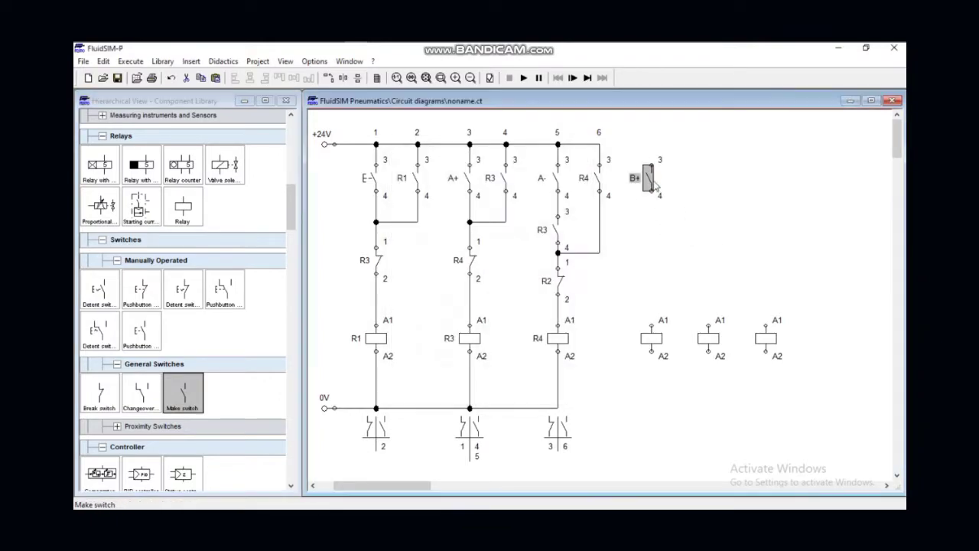
Step: Add a break switch labelled R5 between the B+ switch and the fourth relay
{"action": "left_click_drag", "start_coordinate": [100, 394], "coordinate": [645, 261]}
{"action": "double_click", "coordinate": [644, 262]}
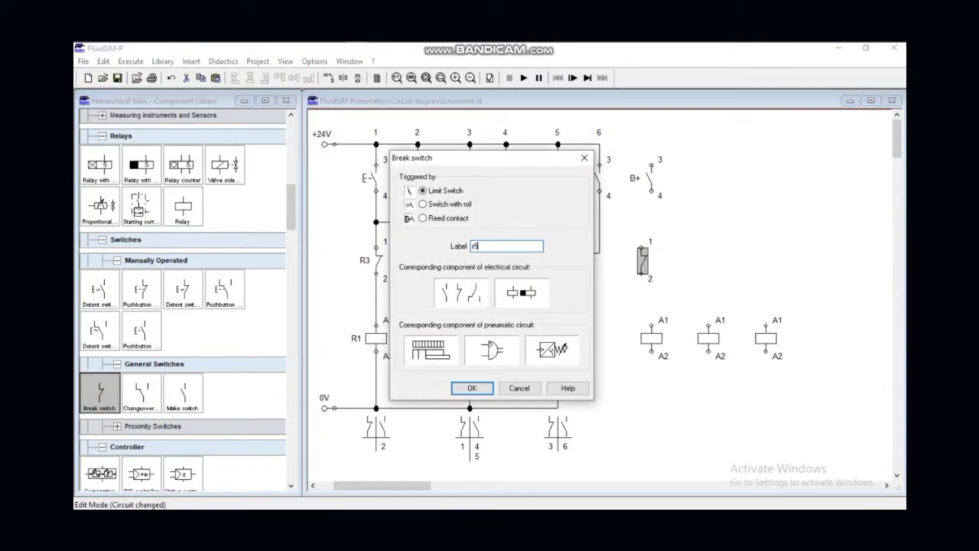
{"action": "type", "text": "r5"}
{"action": "key", "text": "Return"}
Step: Add a make switch labelled R2 beside the B+ switch
{"action": "left_click_drag", "start_coordinate": [182, 394], "coordinate": [686, 192]}
{"action": "double_click", "coordinate": [685, 191]}
{"action": "type", "text": "r2"}
{"action": "key", "text": "Return"}
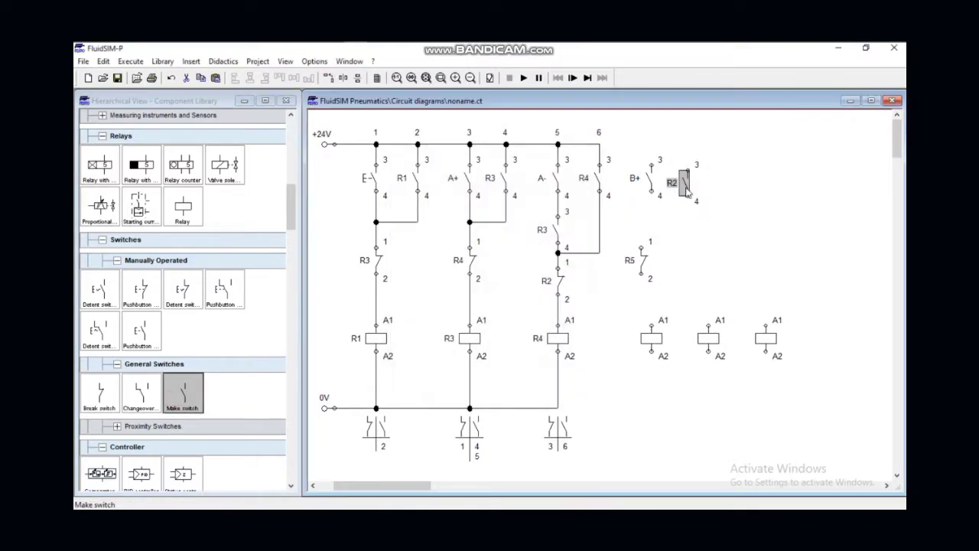
Step: Connect the B+ and R2 make switches above the fourth relay to the +24V line
{"action": "left_click", "coordinate": [649, 184]}
{"action": "left_click_drag", "start_coordinate": [646, 169], "coordinate": [599, 144]}
{"action": "left_click", "coordinate": [641, 177]}
{"action": "mouse_move", "coordinate": [684, 178]}
{"action": "left_mouse_down"}
{"action": "mouse_move", "coordinate": [682, 164]}
{"action": "mouse_move", "coordinate": [647, 142]}
{"action": "left_mouse_up"}
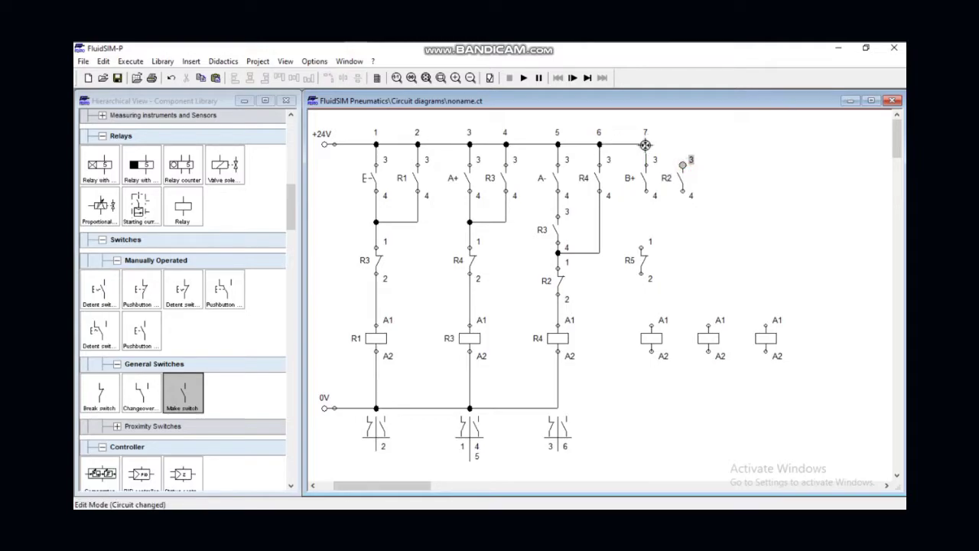
{"action": "left_click_drag", "start_coordinate": [647, 144], "coordinate": [647, 143]}
Step: Wire the B+ switch through the R5 break switch to the fourth relay, and join the R2 switch in parallel with B+
{"action": "mouse_move", "coordinate": [645, 191]}
{"action": "left_mouse_down"}
{"action": "mouse_move", "coordinate": [651, 327]}
{"action": "mouse_move", "coordinate": [645, 276]}
{"action": "left_mouse_up"}
{"action": "left_click", "coordinate": [645, 263]}
{"action": "left_click", "coordinate": [649, 341]}
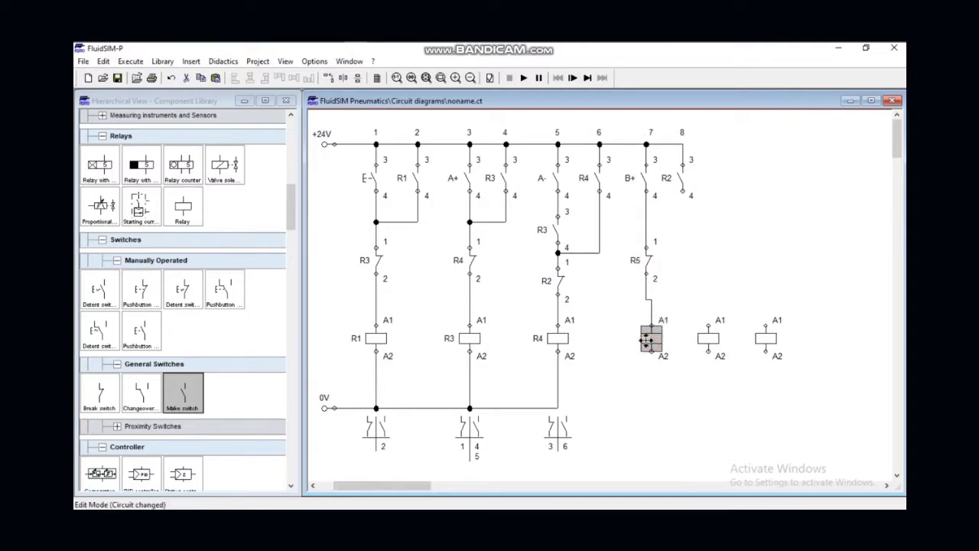
{"action": "left_click_drag", "start_coordinate": [641, 341], "coordinate": [640, 338]}
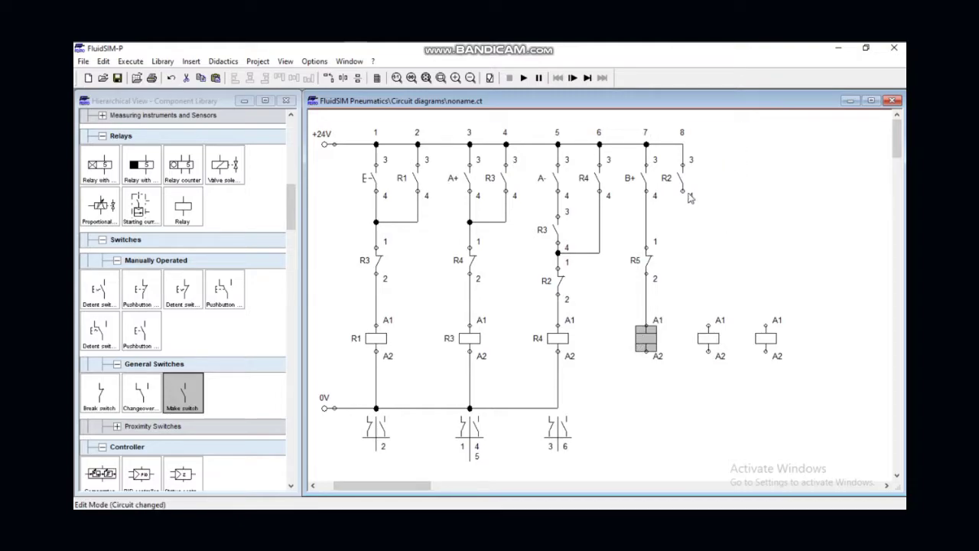
{"action": "left_click_drag", "start_coordinate": [683, 191], "coordinate": [648, 220]}
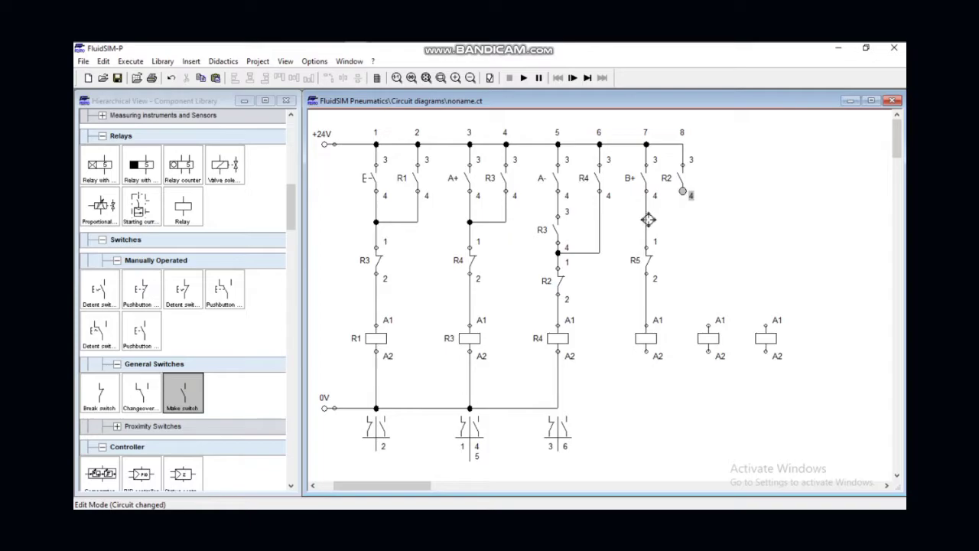
{"action": "left_click_drag", "start_coordinate": [646, 220], "coordinate": [647, 218]}
Step: Label the fourth relay R2 and connect it to the 0V line
{"action": "left_click", "coordinate": [646, 339]}
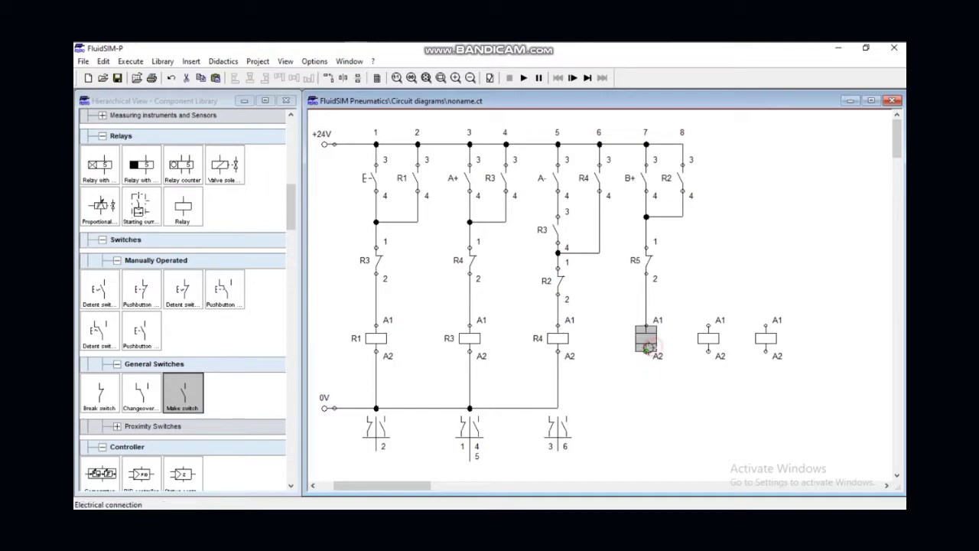
{"action": "double_click", "coordinate": [646, 339]}
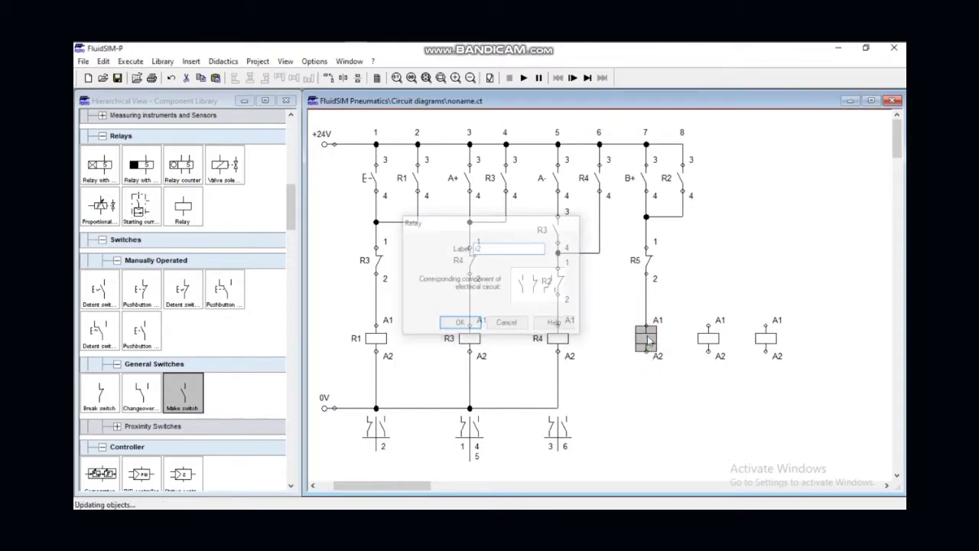
{"action": "key", "text": "Return"}
{"action": "left_click_drag", "start_coordinate": [647, 350], "coordinate": [559, 408]}
Step: Move the two unlabelled relays further right to leave space after the R2 relay branch
{"action": "left_click", "coordinate": [751, 402]}
{"action": "left_click_drag", "start_coordinate": [689, 291], "coordinate": [789, 374]}
{"action": "left_click_drag", "start_coordinate": [715, 340], "coordinate": [736, 341]}
{"action": "left_click", "coordinate": [717, 328]}
Step: Add a make switch labelled B- above the fifth relay and connect it to the +24V line
{"action": "left_click_drag", "start_coordinate": [183, 393], "coordinate": [727, 338]}
{"action": "double_click", "coordinate": [711, 175]}
{"action": "type", "text": "B-"}
{"action": "key", "text": "Return"}
{"action": "left_click_drag", "start_coordinate": [725, 165], "coordinate": [683, 144]}
Step: Add a make switch labelled R2 below the B- switch
{"action": "left_click", "coordinate": [724, 245]}
{"action": "key", "text": "Delete"}
{"action": "left_click_drag", "start_coordinate": [183, 393], "coordinate": [710, 258]}
{"action": "double_click", "coordinate": [715, 260]}
{"action": "type", "text": "R2"}
{"action": "key", "text": "Return"}
{"action": "left_click_drag", "start_coordinate": [148, 404], "coordinate": [707, 301]}
{"action": "double_click", "coordinate": [707, 301]}
{"action": "key", "text": "Escape"}
{"action": "key", "text": "Delete"}
Step: Add a break switch labelled R6 between the new R2 switch and the fifth relay
{"action": "left_click_drag", "start_coordinate": [102, 395], "coordinate": [679, 308]}
{"action": "double_click", "coordinate": [679, 308]}
{"action": "type", "text": "R6"}
{"action": "key", "text": "Return"}
Step: Align and wire the B-, R2 and R6 switches in series above the fifth relay
{"action": "left_click_drag", "start_coordinate": [719, 262], "coordinate": [725, 191]}
{"action": "left_click_drag", "start_coordinate": [679, 299], "coordinate": [726, 299]}
{"action": "left_click_drag", "start_coordinate": [725, 289], "coordinate": [724, 257]}
{"action": "left_click", "coordinate": [726, 299]}
Step: Add a make switch labelled R5 fed from +24V, in parallel with the series B- and R2 switches
{"action": "left_click_drag", "start_coordinate": [183, 393], "coordinate": [724, 144]}
{"action": "double_click", "coordinate": [746, 193]}
{"action": "type", "text": "r5"}
{"action": "key", "text": "Return"}
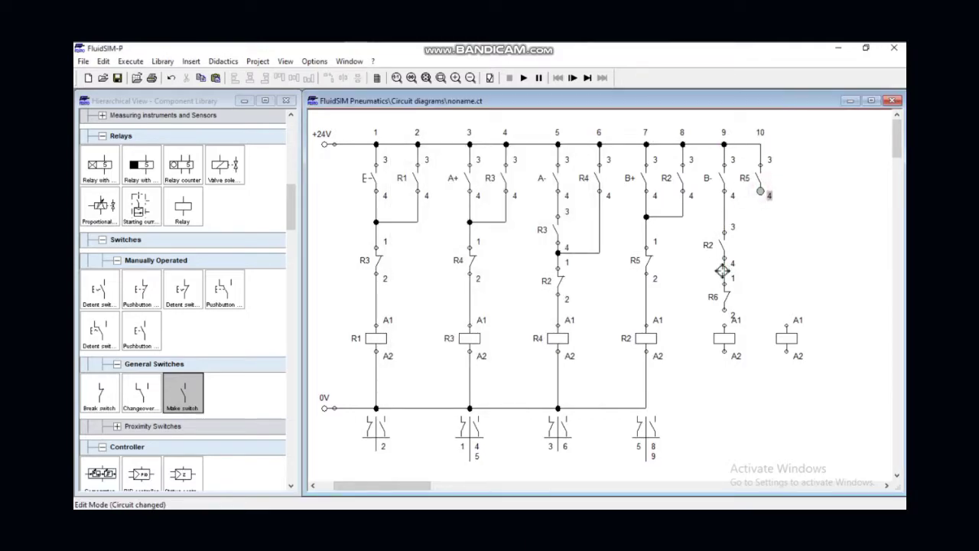
{"action": "left_click_drag", "start_coordinate": [721, 270], "coordinate": [723, 268]}
Step: Label the fifth relay R5 and connect it to the 0V line
{"action": "double_click", "coordinate": [724, 338]}
{"action": "type", "text": "r5"}
{"action": "key", "text": "Return"}
{"action": "left_click_drag", "start_coordinate": [725, 352], "coordinate": [630, 407]}
Step: Move the last relay further right and add a make switch labelled C+ above it, connected to the +24V line
{"action": "left_click_drag", "start_coordinate": [786, 338], "coordinate": [817, 338]}
{"action": "left_click_drag", "start_coordinate": [184, 392], "coordinate": [812, 187]}
{"action": "double_click", "coordinate": [812, 187]}
{"action": "type", "text": "c+"}
{"action": "key", "text": "Return"}
{"action": "left_click_drag", "start_coordinate": [761, 144], "coordinate": [812, 169]}
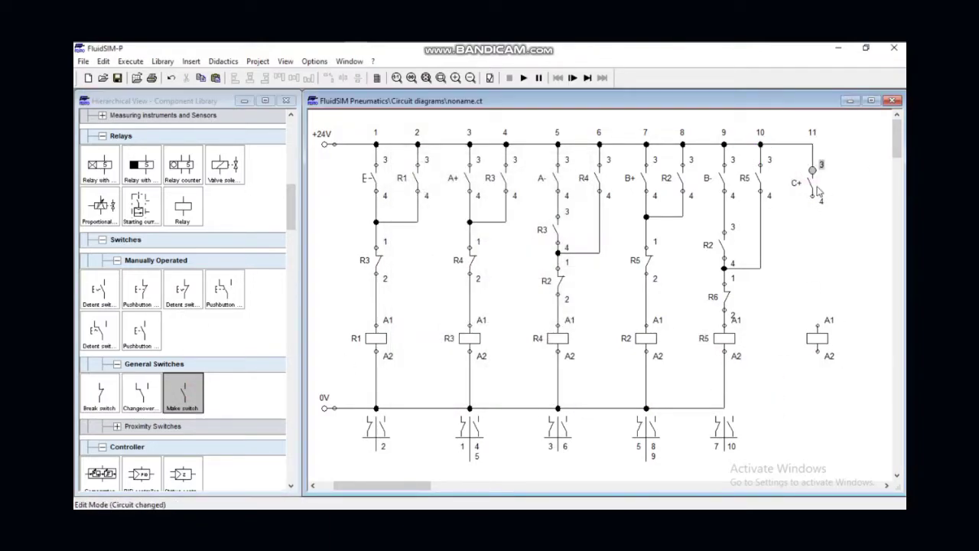
Step: Label the last relay R6 and wire it between the C+ switch and the 0V line
{"action": "left_click_drag", "start_coordinate": [819, 213], "coordinate": [817, 326]}
{"action": "double_click", "coordinate": [816, 338]}
{"action": "type", "text": "r6"}
{"action": "key", "text": "Return"}
{"action": "left_click_drag", "start_coordinate": [725, 408], "coordinate": [817, 354]}
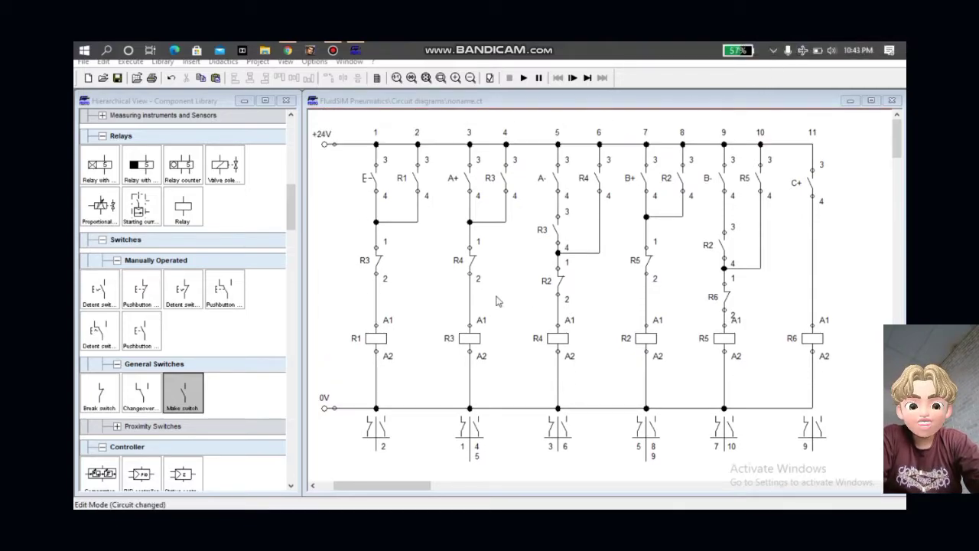
Step: Place a second pair of +24V and 0V supply terminals in the empty area below the relay circuit
{"action": "mouse_move", "coordinate": [404, 485]}
{"action": "left_mouse_down"}
{"action": "mouse_move", "coordinate": [419, 489]}
{"action": "mouse_move", "coordinate": [402, 489]}
{"action": "left_mouse_up"}
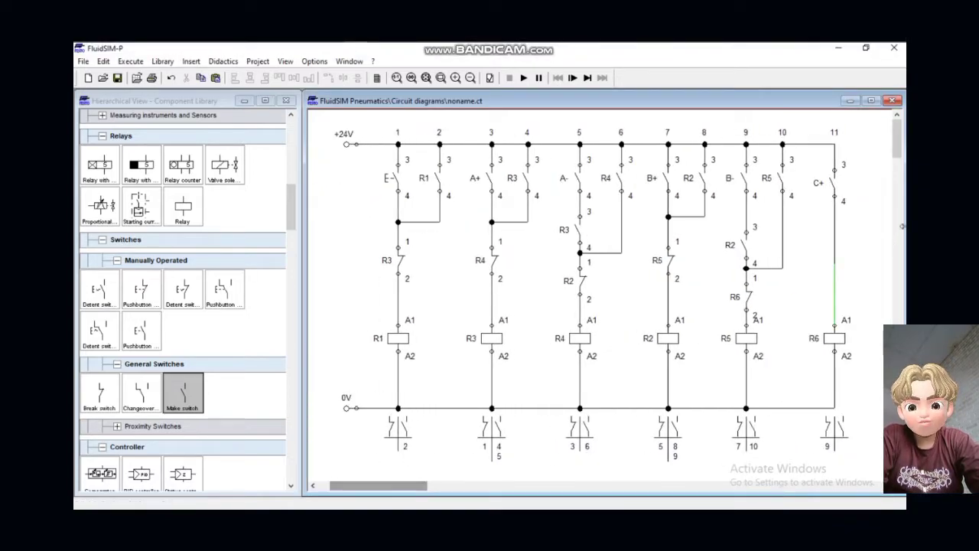
{"action": "left_click_drag", "start_coordinate": [899, 145], "coordinate": [901, 172]}
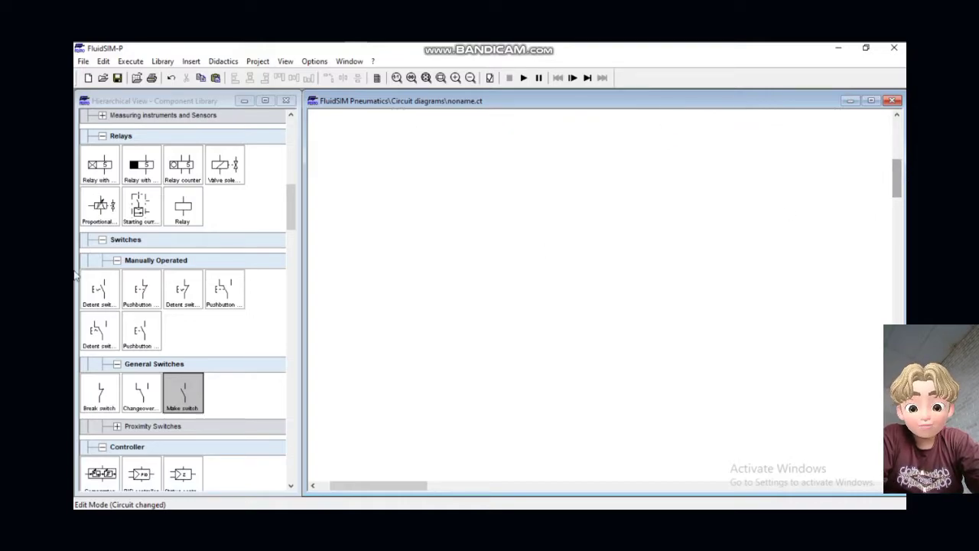
{"action": "scroll", "coordinate": [185, 260], "scroll_direction": "up", "scroll_amount": 1}
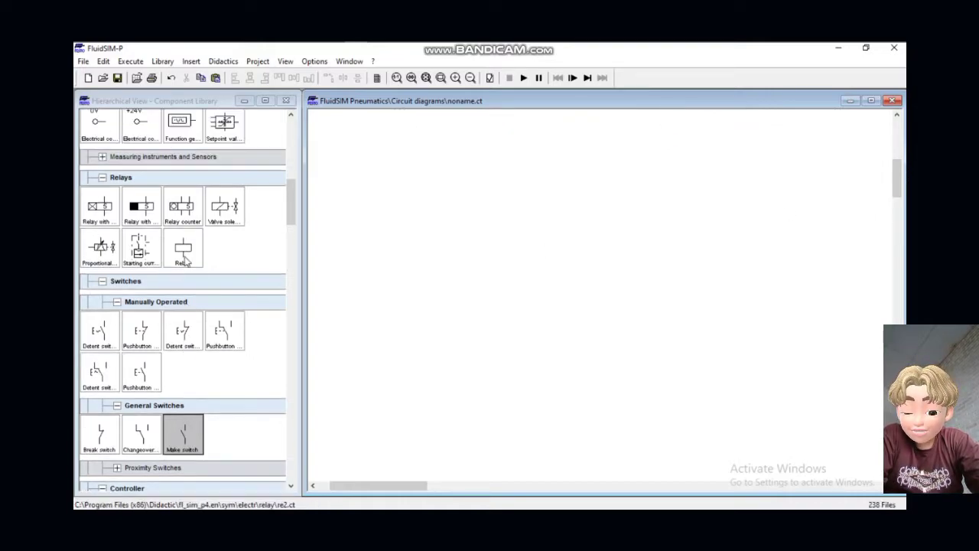
{"action": "left_click_drag", "start_coordinate": [140, 125], "coordinate": [359, 157]}
{"action": "left_click_drag", "start_coordinate": [99, 125], "coordinate": [368, 332]}
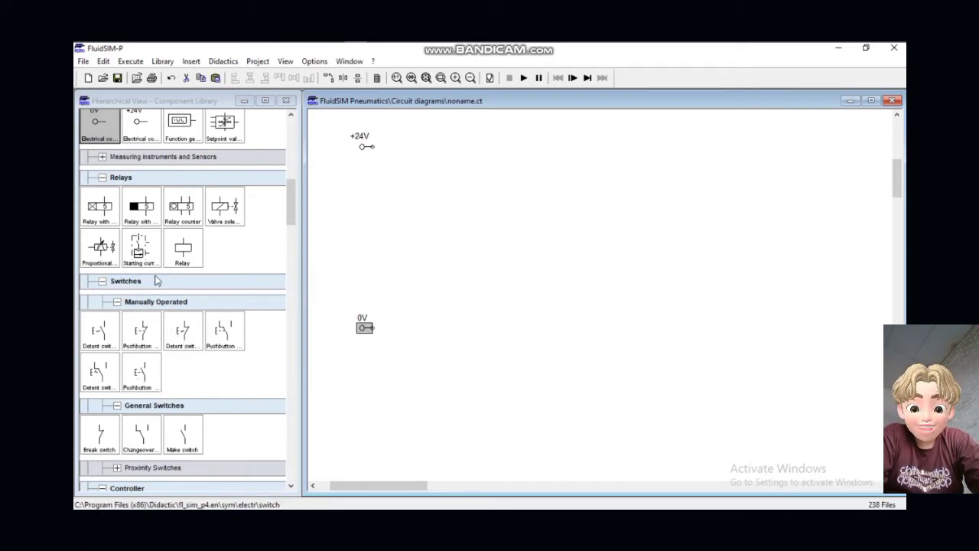
Step: Add a make switch labelled R1 and connect it to the new +24V terminal
{"action": "left_click_drag", "start_coordinate": [183, 433], "coordinate": [394, 188]}
{"action": "double_click", "coordinate": [394, 188]}
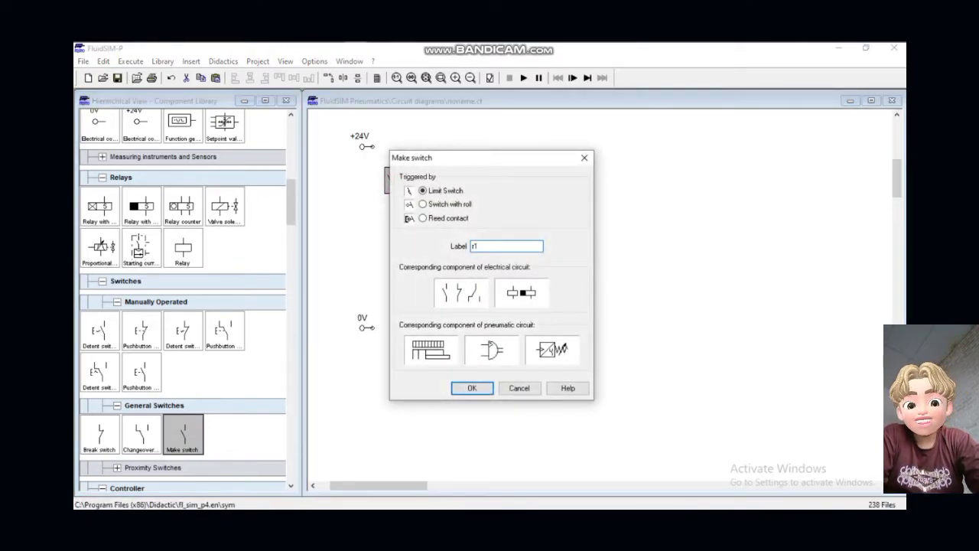
{"action": "key", "text": "Return"}
{"action": "left_click_drag", "start_coordinate": [393, 167], "coordinate": [374, 146]}
Step: Review the relay control circuit across branches 1 to 11
{"action": "scroll", "coordinate": [458, 213], "scroll_direction": "up", "scroll_amount": 3}
{"action": "scroll", "coordinate": [457, 212], "scroll_direction": "up", "scroll_amount": 5}
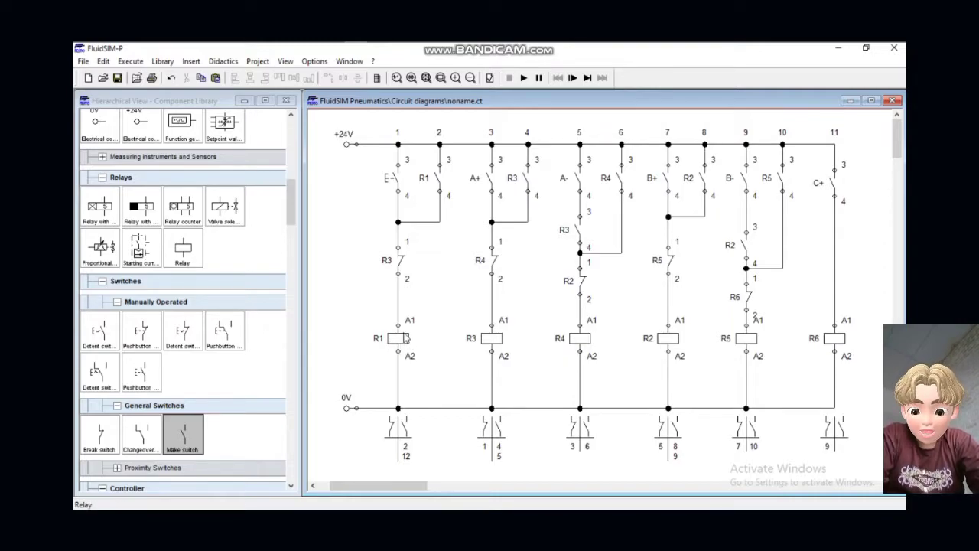
{"action": "left_click", "coordinate": [488, 179]}
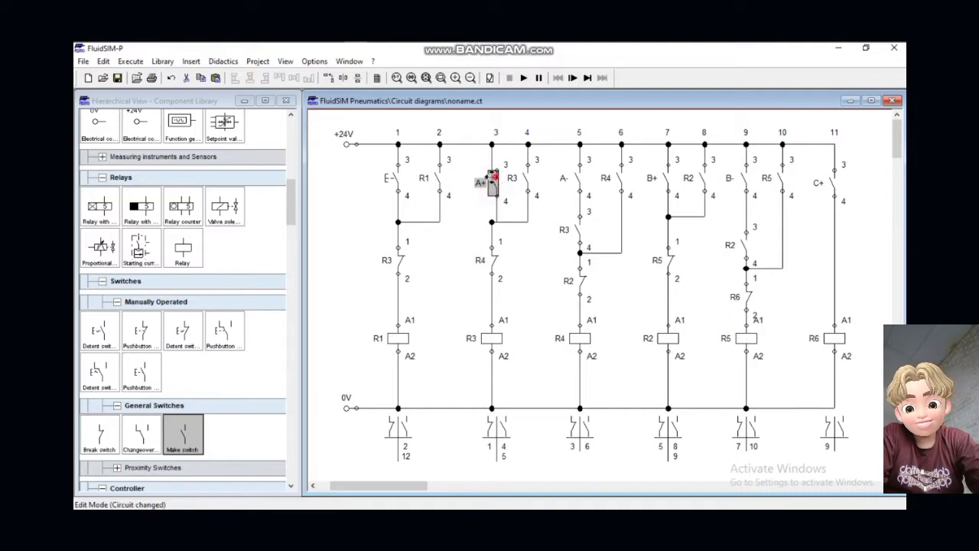
{"action": "left_click", "coordinate": [510, 243]}
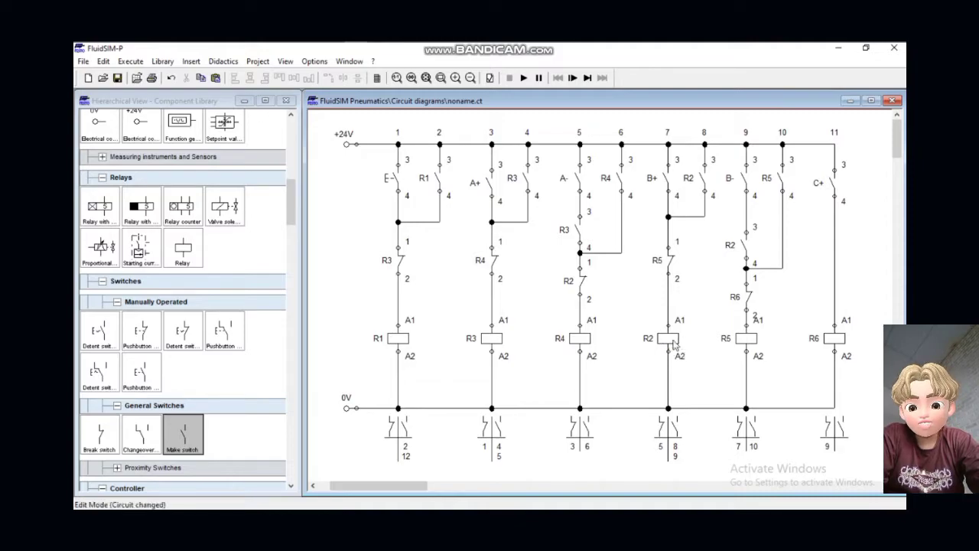
{"action": "mouse_move", "coordinate": [425, 485]}
{"action": "left_mouse_down"}
{"action": "mouse_move", "coordinate": [560, 485]}
{"action": "mouse_move", "coordinate": [440, 485]}
{"action": "left_mouse_up"}
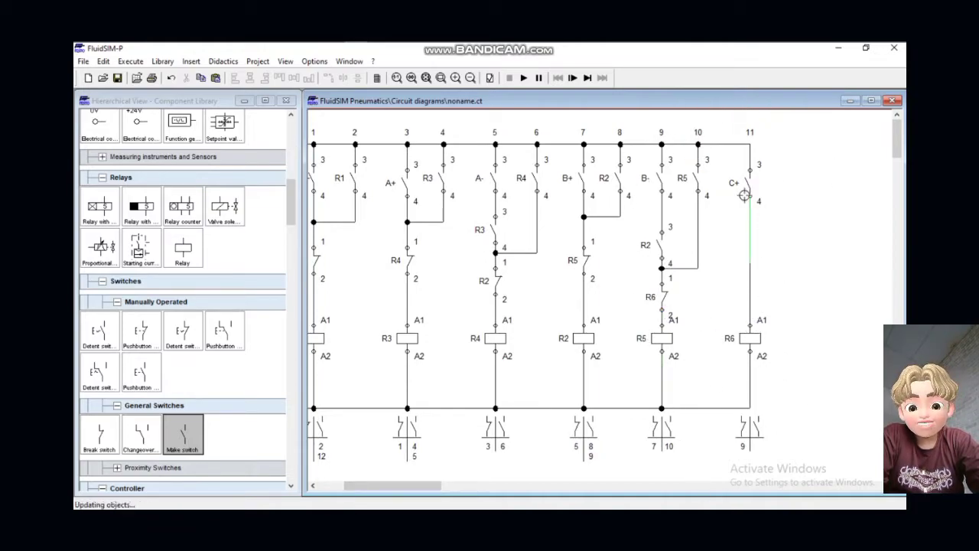
{"action": "left_click_drag", "start_coordinate": [428, 491], "coordinate": [338, 485]}
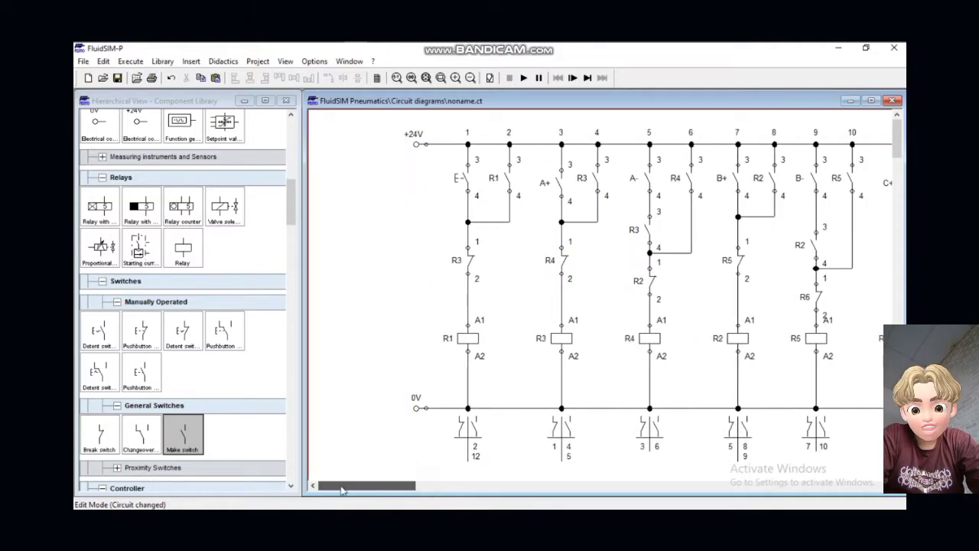
Step: Add a valve solenoid labelled Y1 below the lower circuit's R1 switch and wire it between the switch and 0V
{"action": "left_click_drag", "start_coordinate": [900, 138], "coordinate": [901, 179]}
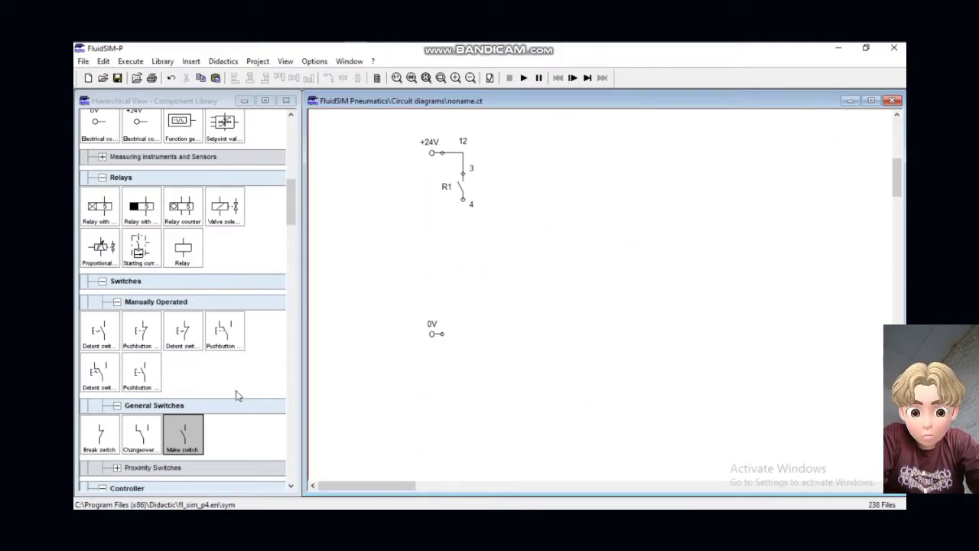
{"action": "left_click", "coordinate": [98, 220]}
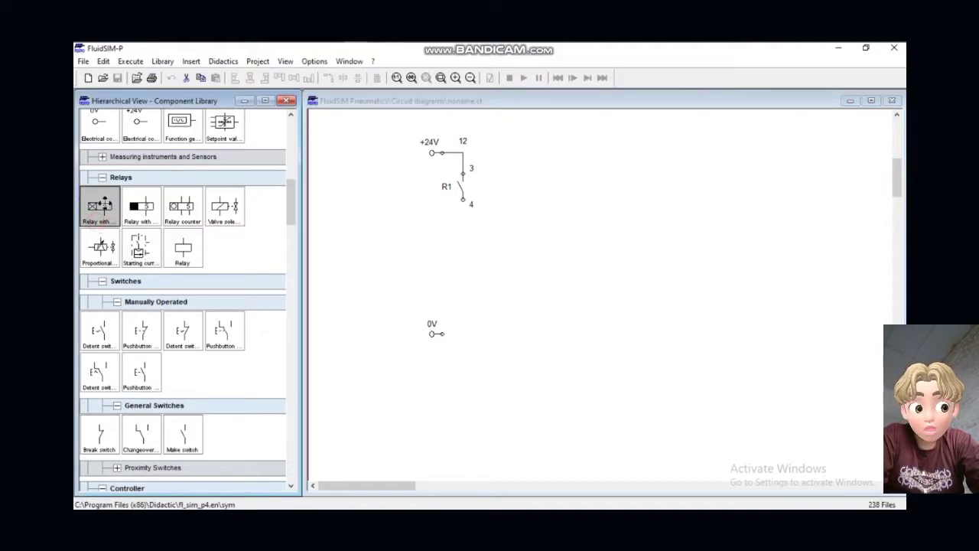
{"action": "left_click_drag", "start_coordinate": [220, 205], "coordinate": [479, 270]}
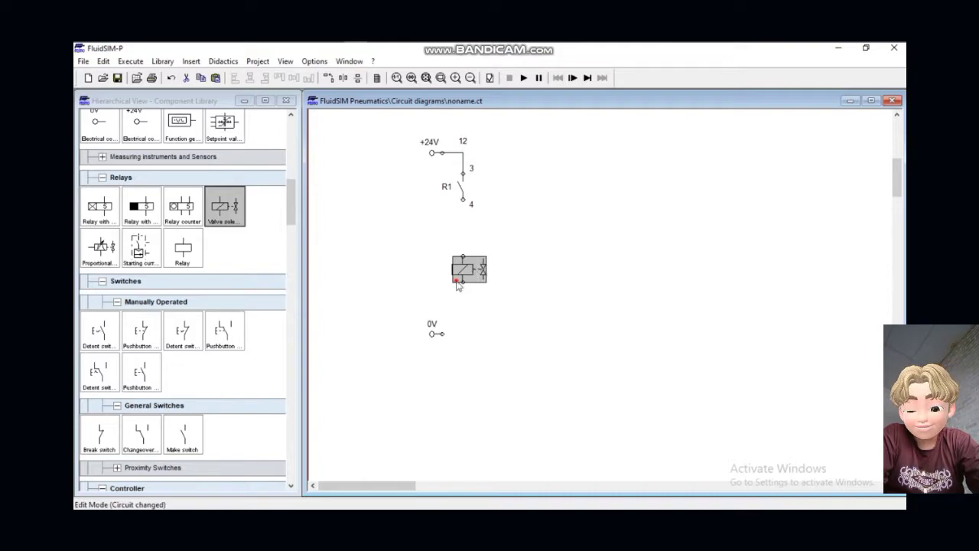
{"action": "double_click", "coordinate": [471, 269]}
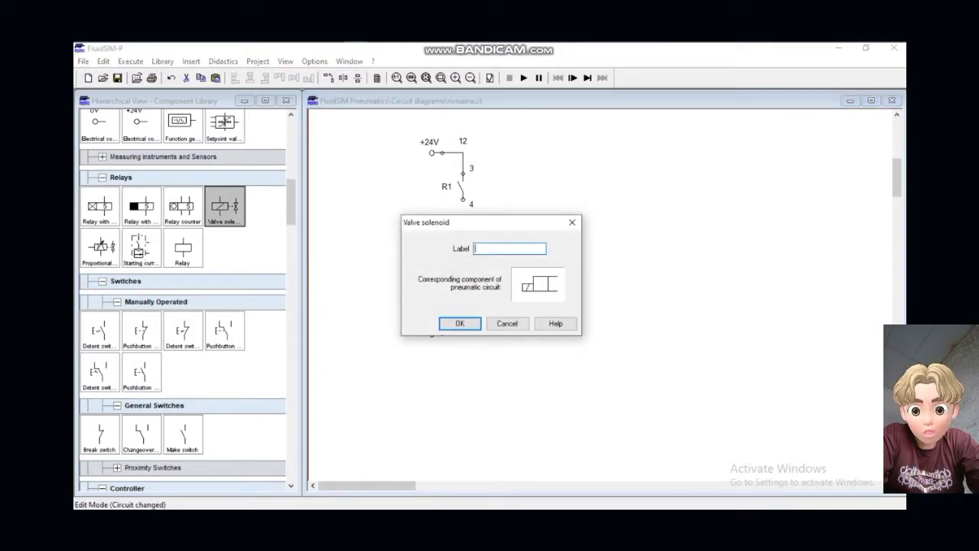
{"action": "key", "text": "Return"}
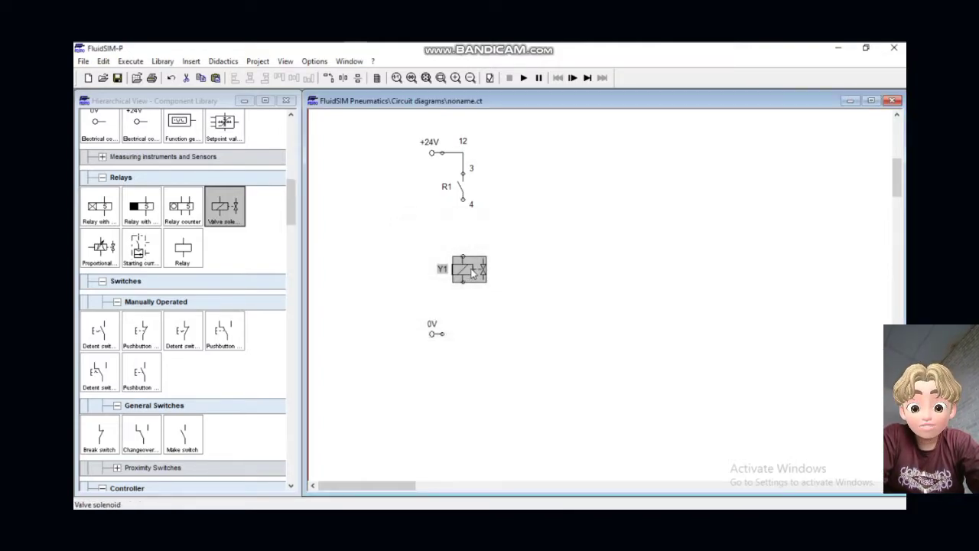
{"action": "left_click_drag", "start_coordinate": [462, 257], "coordinate": [463, 201]}
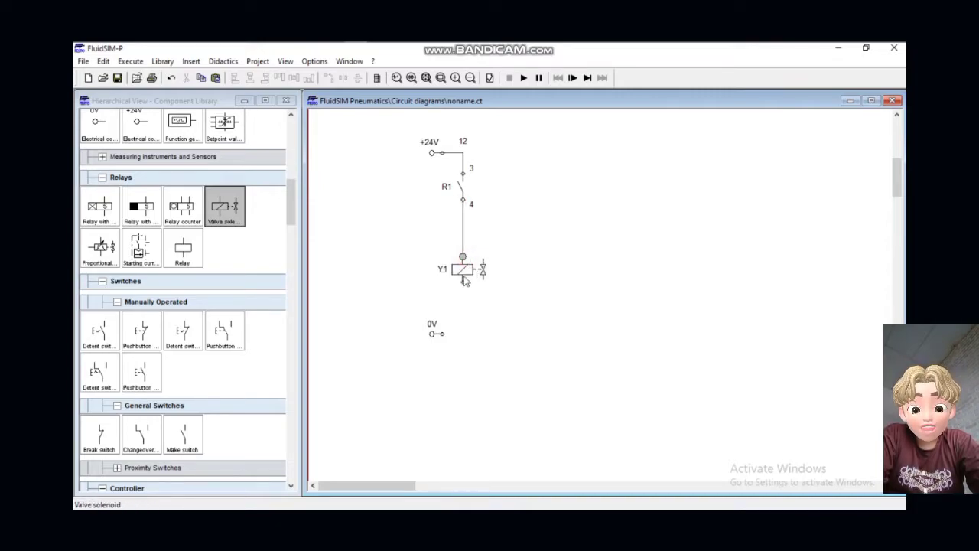
{"action": "left_click_drag", "start_coordinate": [462, 282], "coordinate": [442, 333]}
Step: Duplicate the R1 switch together with the Y1 valve solenoid
{"action": "mouse_move", "coordinate": [485, 365]}
{"action": "left_mouse_down"}
{"action": "mouse_move", "coordinate": [463, 143]}
{"action": "mouse_move", "coordinate": [452, 136]}
{"action": "left_mouse_up"}
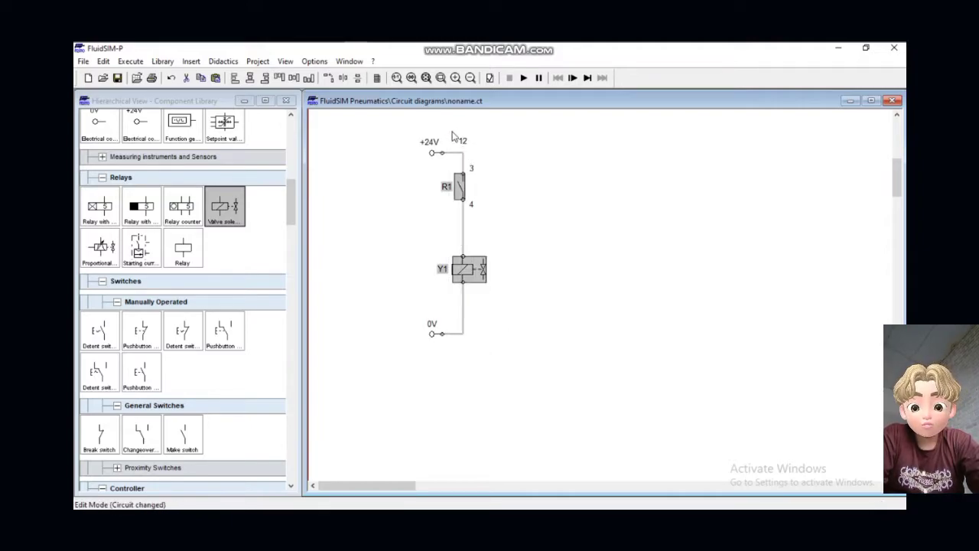
{"action": "key", "text": "ctrl+c"}
{"action": "key", "text": "ctrl+v"}
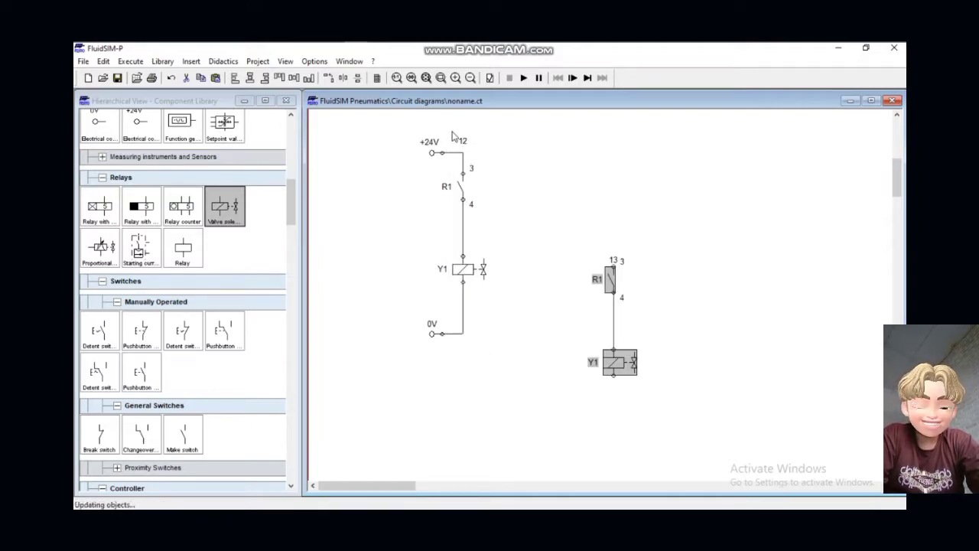
{"action": "key", "text": "ctrl+v"}
{"action": "key", "text": "ctrl+v"}
{"action": "key", "text": "ctrl+v"}
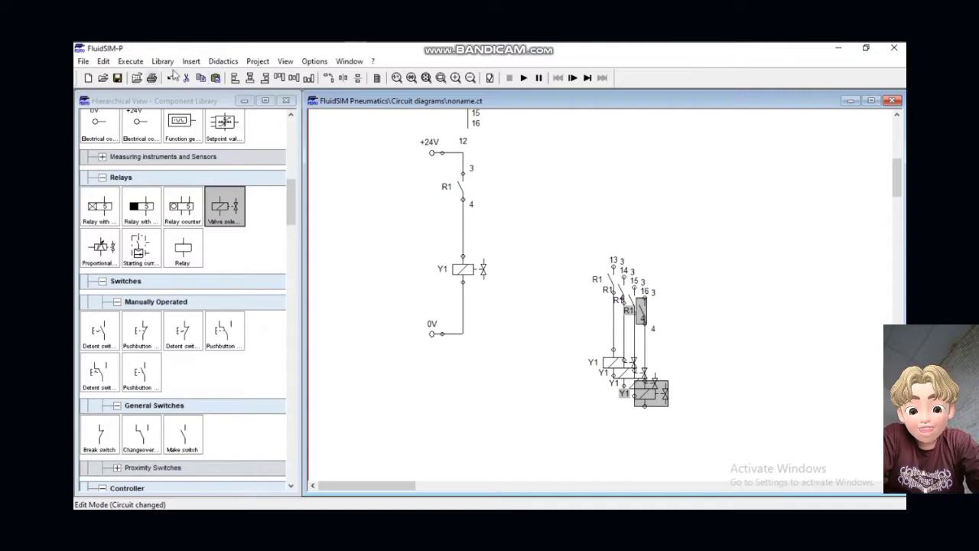
{"action": "left_click", "coordinate": [172, 77]}
{"action": "left_click", "coordinate": [172, 77]}
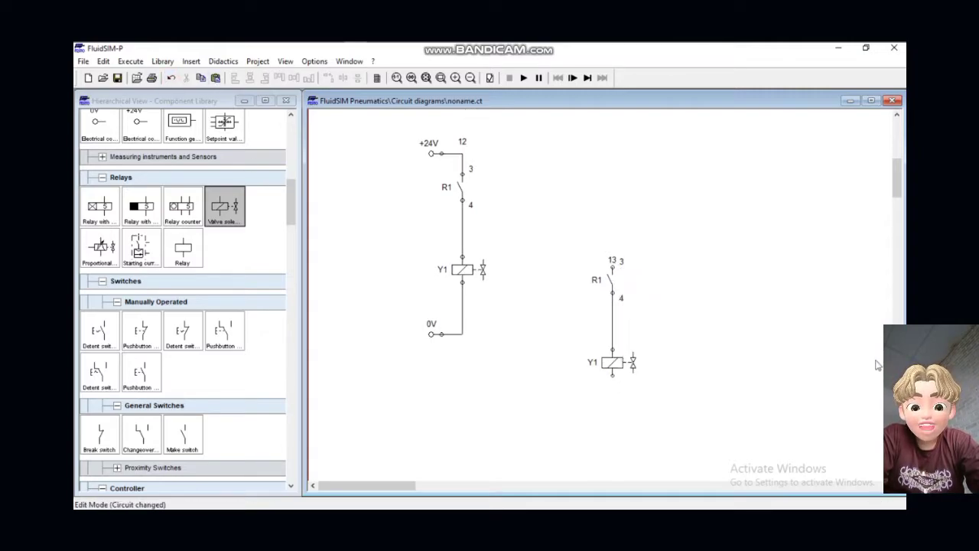
Step: Move the copied switch and solenoid branch beside the original, level with R1 and Y1
{"action": "left_click_drag", "start_coordinate": [584, 243], "coordinate": [687, 383]}
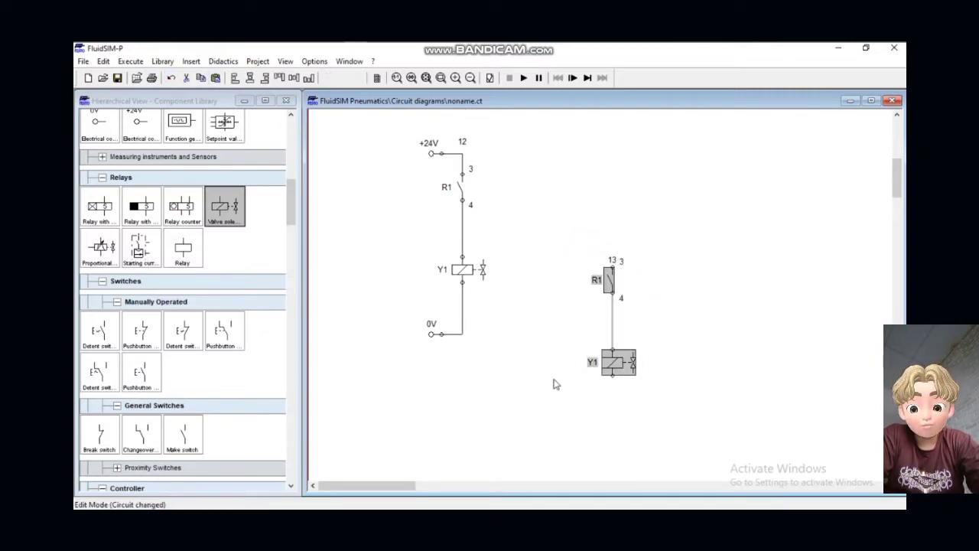
{"action": "left_click_drag", "start_coordinate": [609, 367], "coordinate": [499, 269]}
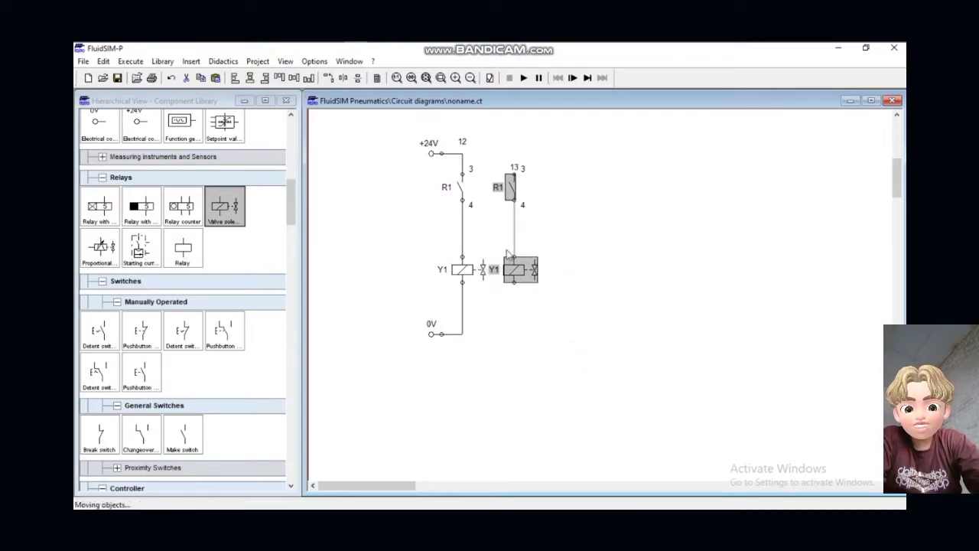
Step: Relabel the copied make switch R2 and the copied valve solenoid Y2
{"action": "double_click", "coordinate": [517, 200]}
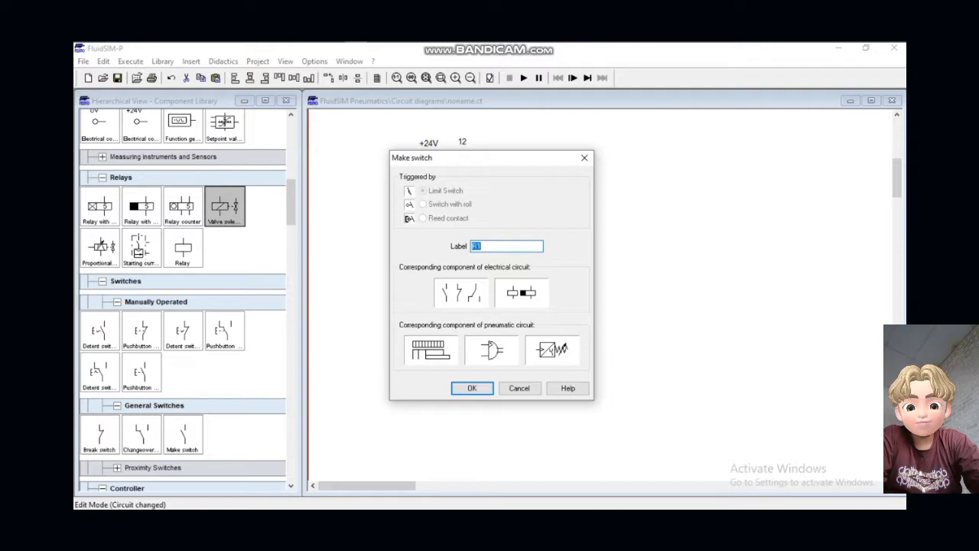
{"action": "key", "text": "Return"}
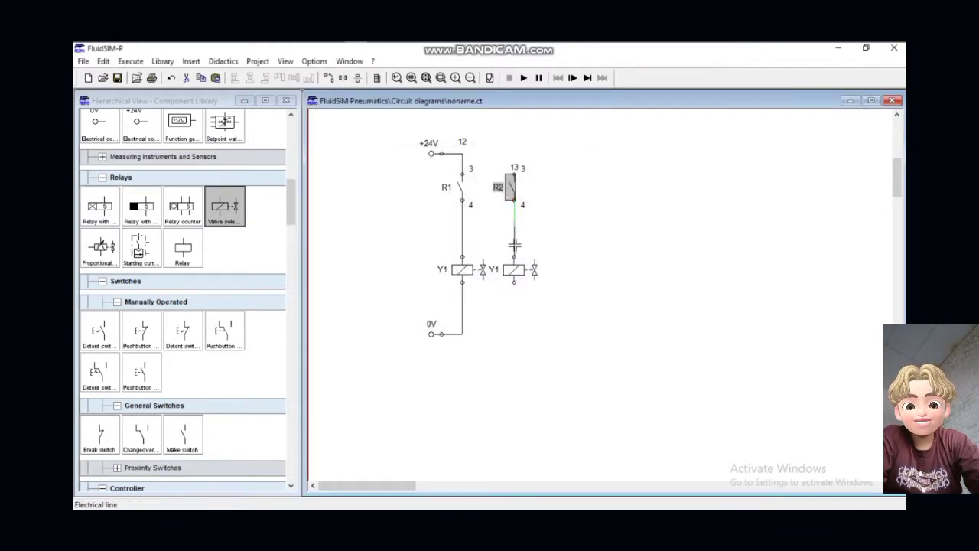
{"action": "double_click", "coordinate": [513, 276]}
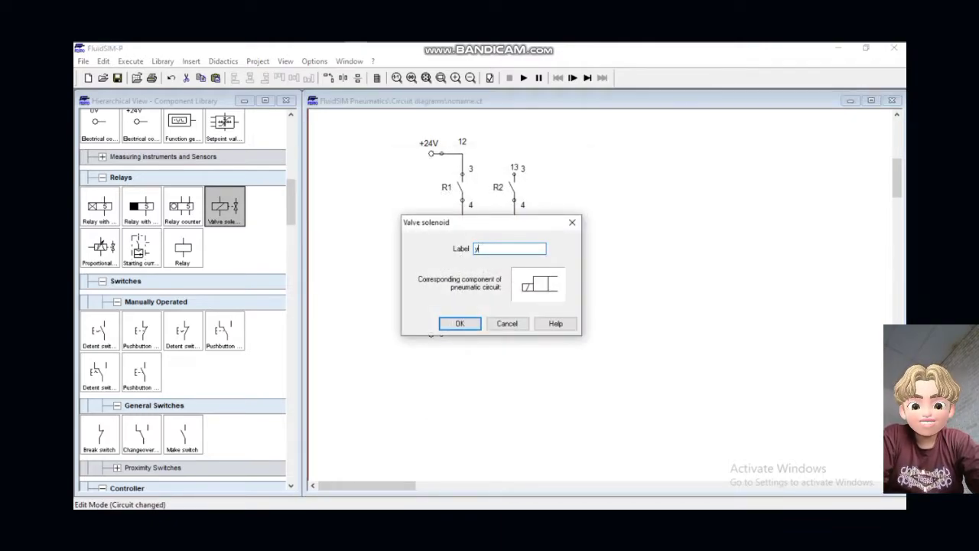
{"action": "key", "text": "Return"}
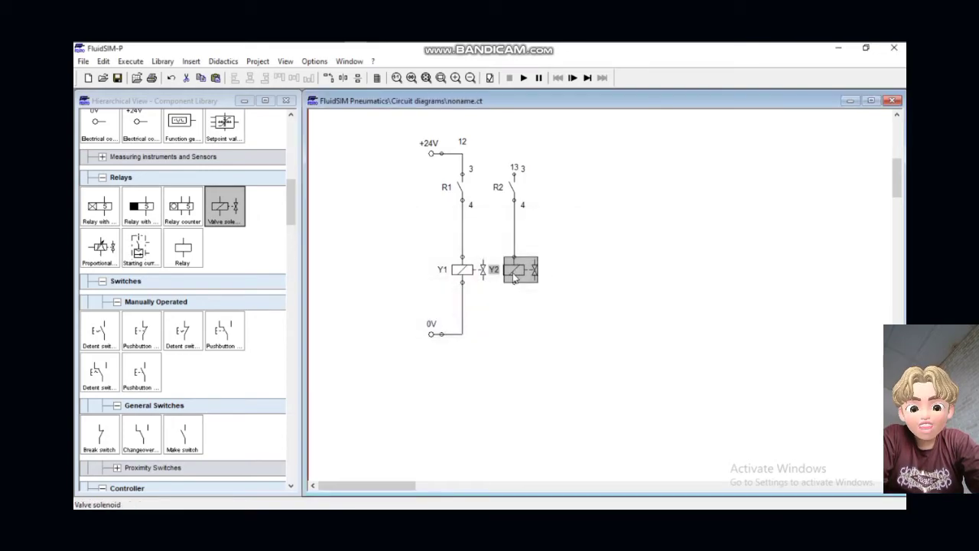
Step: Wire the R2–Y2 branch to the +24V and 0V lines, and place a copy of it beside the original
{"action": "left_click_drag", "start_coordinate": [513, 286], "coordinate": [461, 333]}
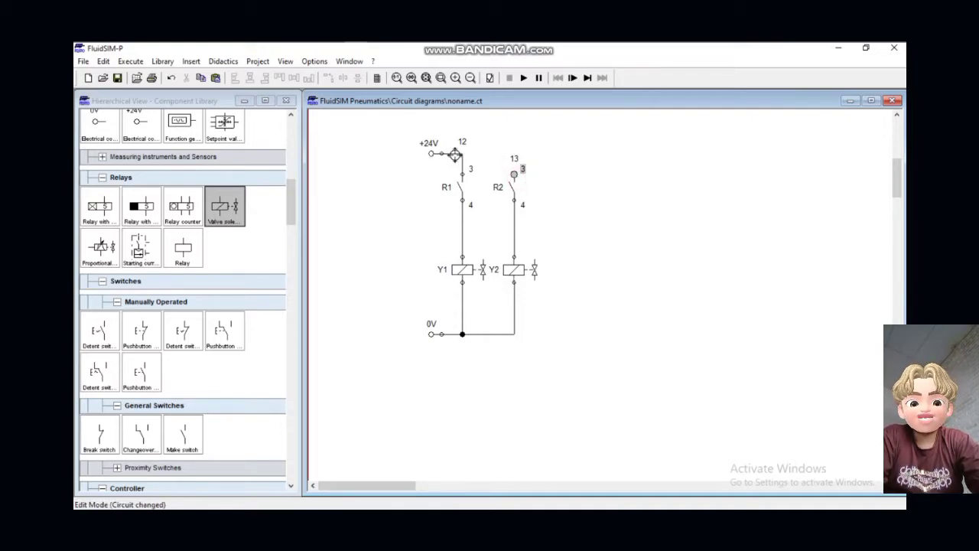
{"action": "left_click_drag", "start_coordinate": [460, 154], "coordinate": [579, 377]}
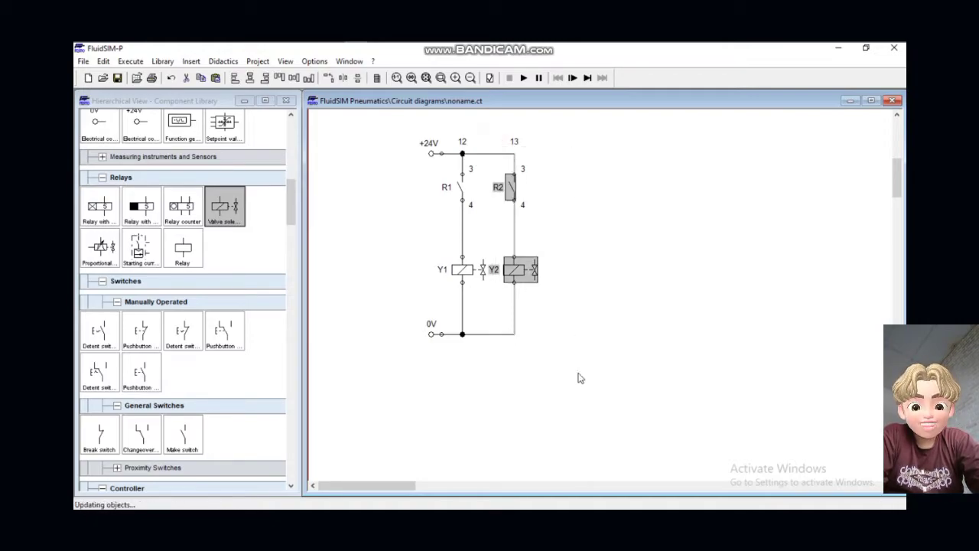
{"action": "key", "text": "ctrl+v"}
{"action": "left_click_drag", "start_coordinate": [615, 360], "coordinate": [564, 267]}
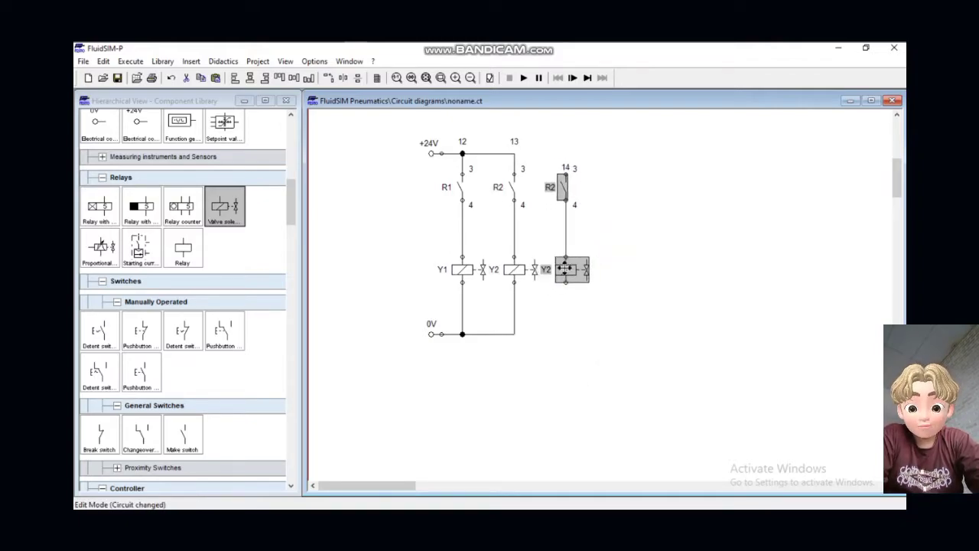
Step: Relabel the newest branch's make switch R3 and its valve solenoid Y3
{"action": "double_click", "coordinate": [562, 188]}
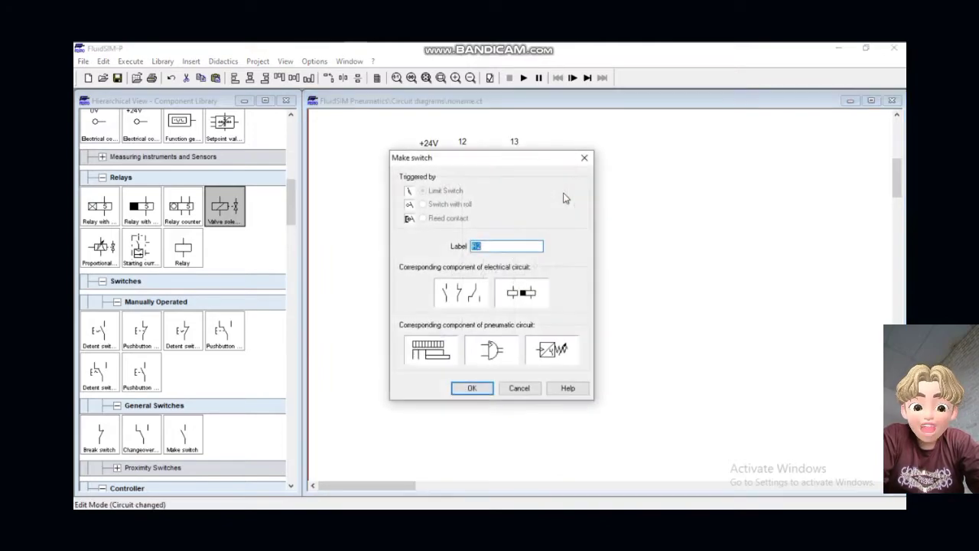
{"action": "type", "text": "r3"}
{"action": "key", "text": "Return"}
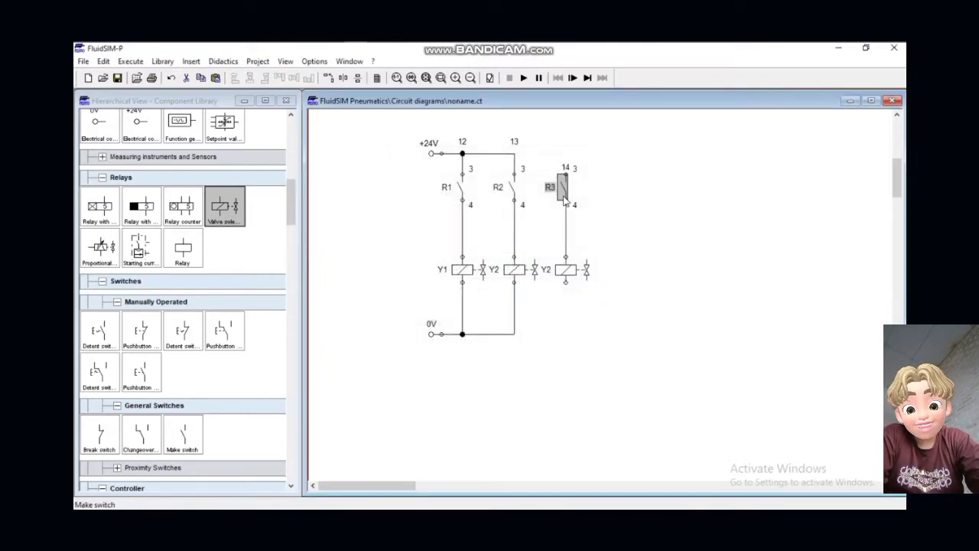
{"action": "double_click", "coordinate": [567, 270]}
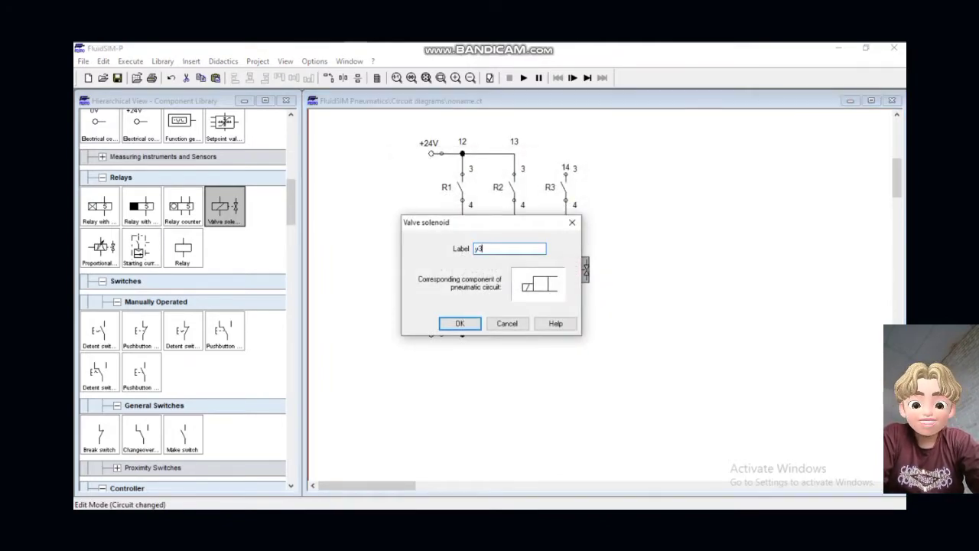
{"action": "key", "text": "Return"}
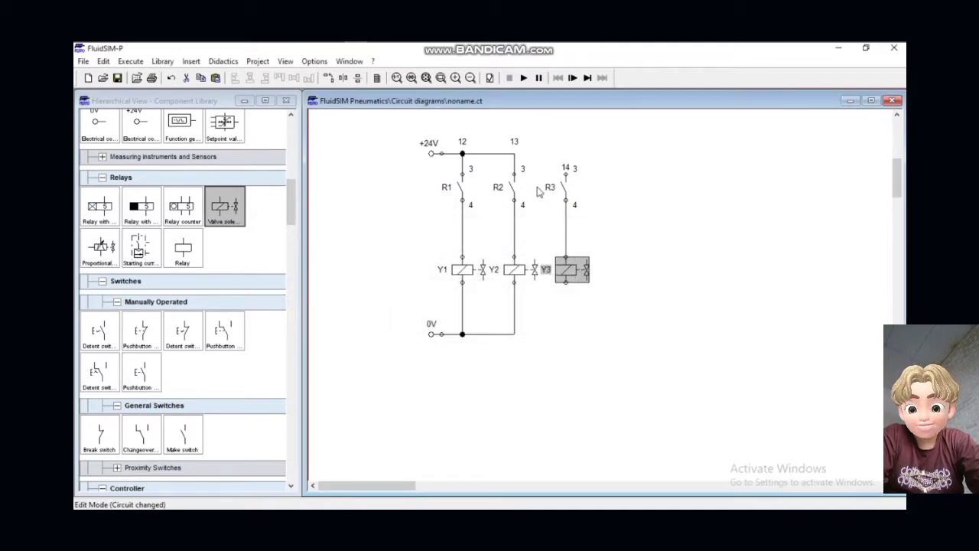
Step: Wire the R3–Y3 branch to the +24V and 0V lines, and place a copy of it beside the original
{"action": "left_click_drag", "start_coordinate": [566, 174], "coordinate": [514, 153]}
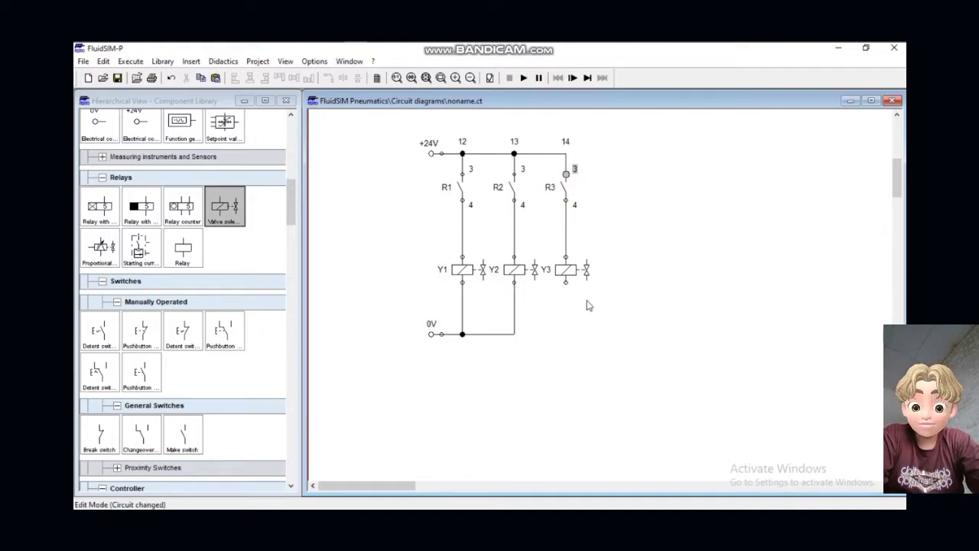
{"action": "left_click_drag", "start_coordinate": [566, 283], "coordinate": [514, 333]}
{"action": "key", "text": "ctrl+c"}
{"action": "key", "text": "ctrl+v"}
{"action": "left_click_drag", "start_coordinate": [625, 357], "coordinate": [631, 265]}
Step: Wire the fourth switch and solenoid branch between the +24V and 0V lines
{"action": "left_click_drag", "start_coordinate": [618, 175], "coordinate": [565, 153]}
{"action": "left_click_drag", "start_coordinate": [618, 282], "coordinate": [564, 334]}
{"action": "left_click", "coordinate": [165, 81]}
{"action": "left_click_drag", "start_coordinate": [618, 283], "coordinate": [566, 335]}
Step: Relabel the fourth branch's make switch R4 and its valve solenoid Y4
{"action": "double_click", "coordinate": [618, 188]}
{"action": "type", "text": "R4"}
{"action": "key", "text": "Return"}
{"action": "left_click", "coordinate": [610, 269]}
{"action": "double_click", "coordinate": [611, 269]}
{"action": "type", "text": "Y4"}
{"action": "key", "text": "Return"}
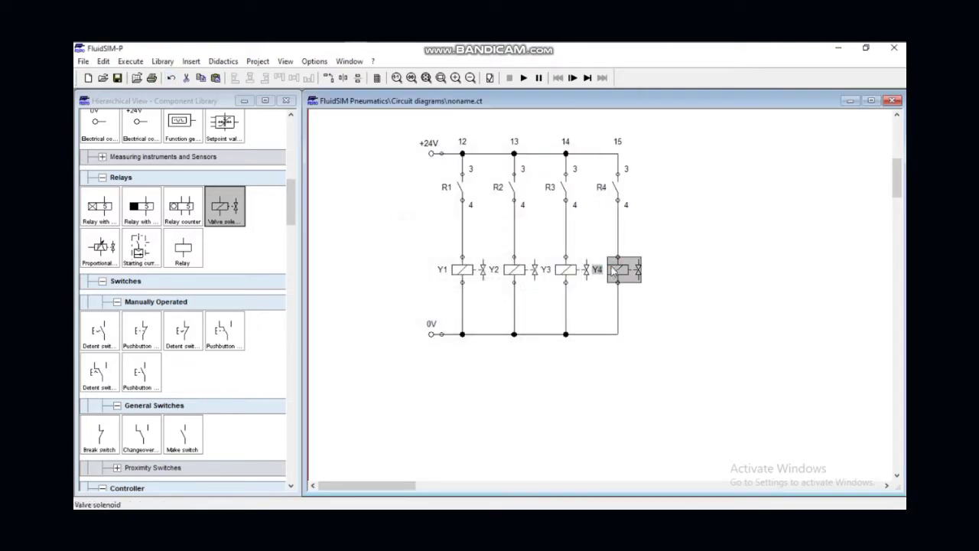
Step: Paste two copies of the R4–Y4 branch and align them in a row after the original
{"action": "left_click_drag", "start_coordinate": [590, 135], "coordinate": [708, 343]}
{"action": "key", "text": "ctrl+v"}
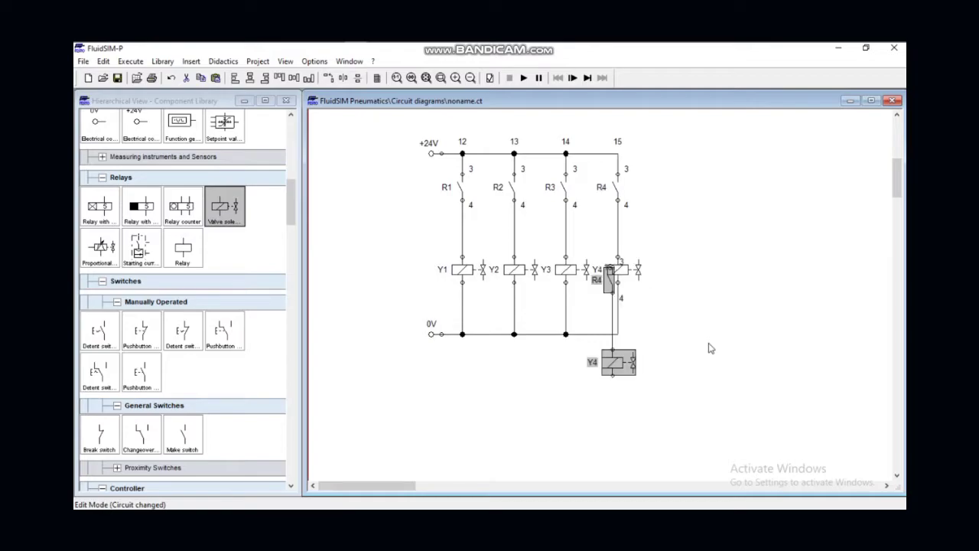
{"action": "left_click_drag", "start_coordinate": [621, 362], "coordinate": [683, 271]}
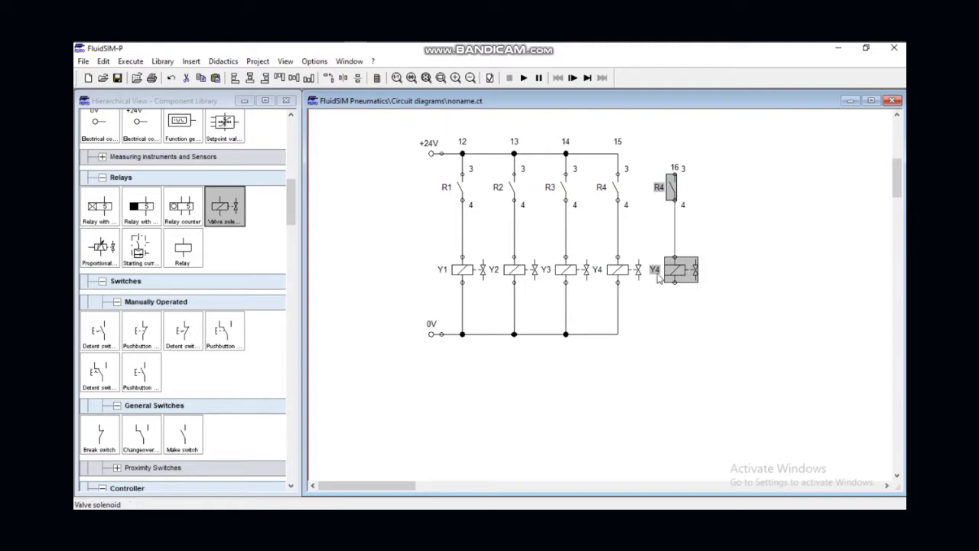
{"action": "key", "text": "ctrl+v"}
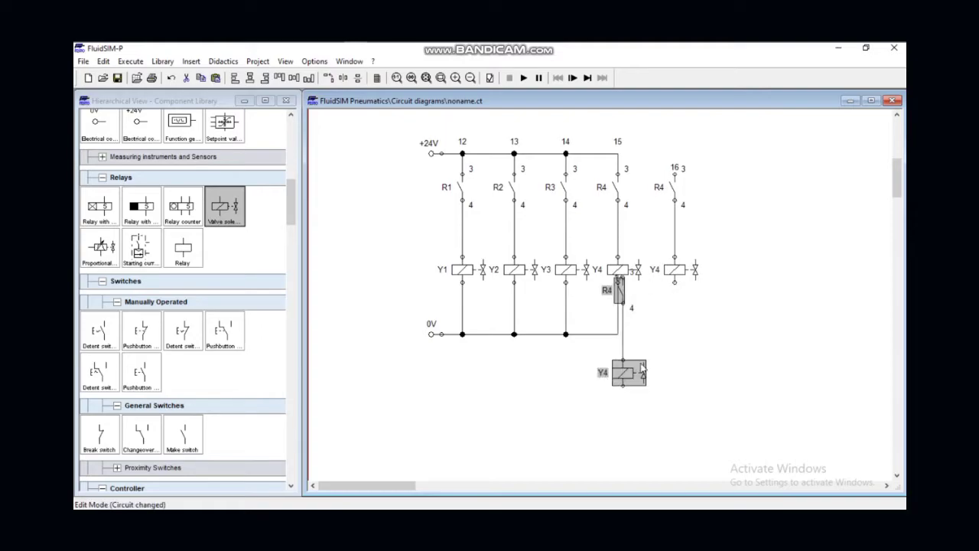
{"action": "left_click_drag", "start_coordinate": [648, 373], "coordinate": [760, 265]}
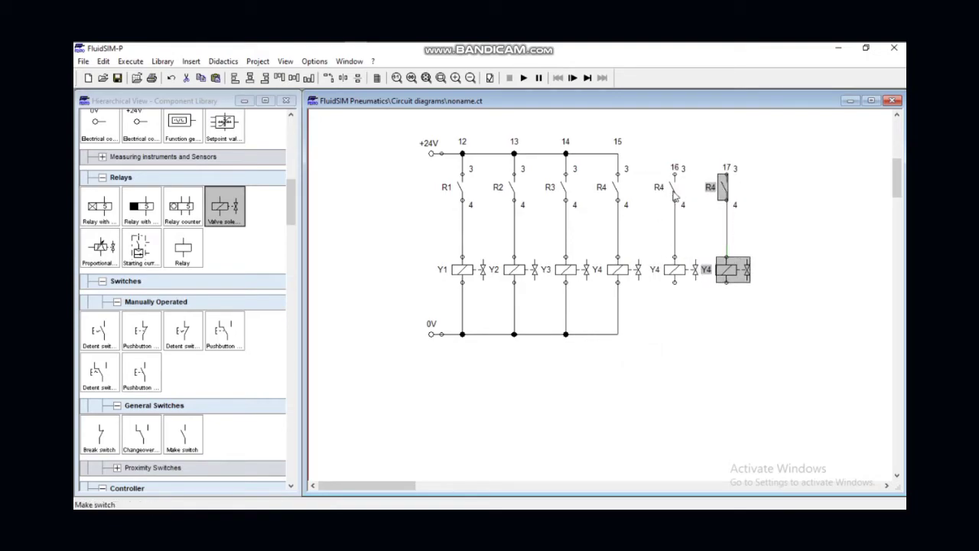
Step: Relabel the fifth branch's make switch R5 and its valve solenoid Y5
{"action": "double_click", "coordinate": [672, 188]}
{"action": "type", "text": "R5"}
{"action": "key", "text": "Return"}
{"action": "double_click", "coordinate": [674, 269]}
{"action": "type", "text": "Y5"}
{"action": "key", "text": "Return"}
Step: Wire the fifth and sixth switch and solenoid branches between the +24V and 0V lines
{"action": "left_click_drag", "start_coordinate": [674, 174], "coordinate": [618, 153]}
{"action": "mouse_move", "coordinate": [566, 334]}
{"action": "left_mouse_down"}
{"action": "mouse_move", "coordinate": [618, 334]}
{"action": "mouse_move", "coordinate": [727, 283]}
{"action": "left_mouse_up"}
{"action": "left_click_drag", "start_coordinate": [726, 174], "coordinate": [674, 153]}
Step: Relabel the sixth branch's make switch R6 and its valve solenoid Y6
{"action": "double_click", "coordinate": [722, 187]}
{"action": "type", "text": "R6"}
{"action": "key", "text": "Return"}
{"action": "double_click", "coordinate": [723, 260]}
{"action": "type", "text": "Y6"}
{"action": "key", "text": "Return"}
Step: Place three double acting cylinders in a row in the empty drawing area beside the electrical circuit
{"action": "left_click_drag", "start_coordinate": [367, 485], "coordinate": [498, 482]}
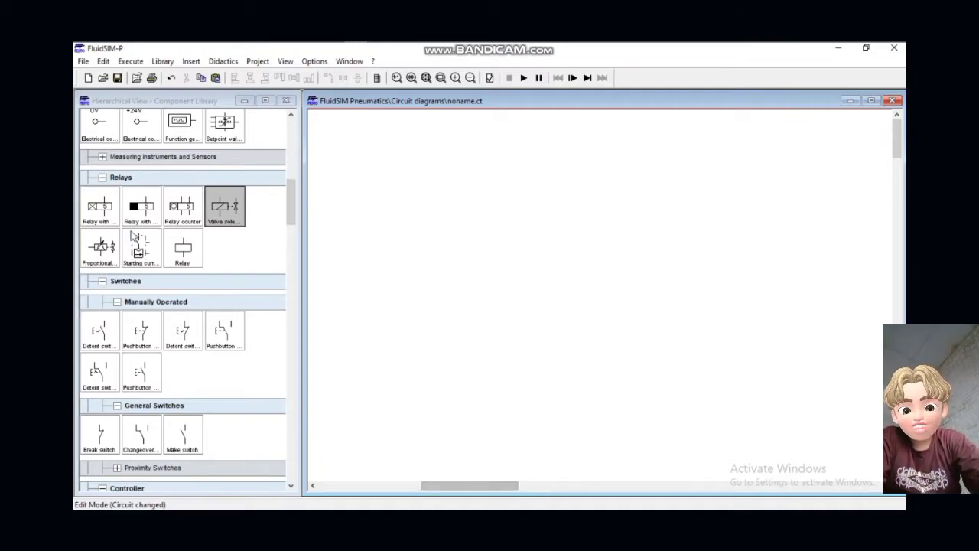
{"action": "scroll", "coordinate": [195, 229], "scroll_direction": "up", "scroll_amount": 6}
{"action": "scroll", "coordinate": [203, 241], "scroll_direction": "up", "scroll_amount": 3}
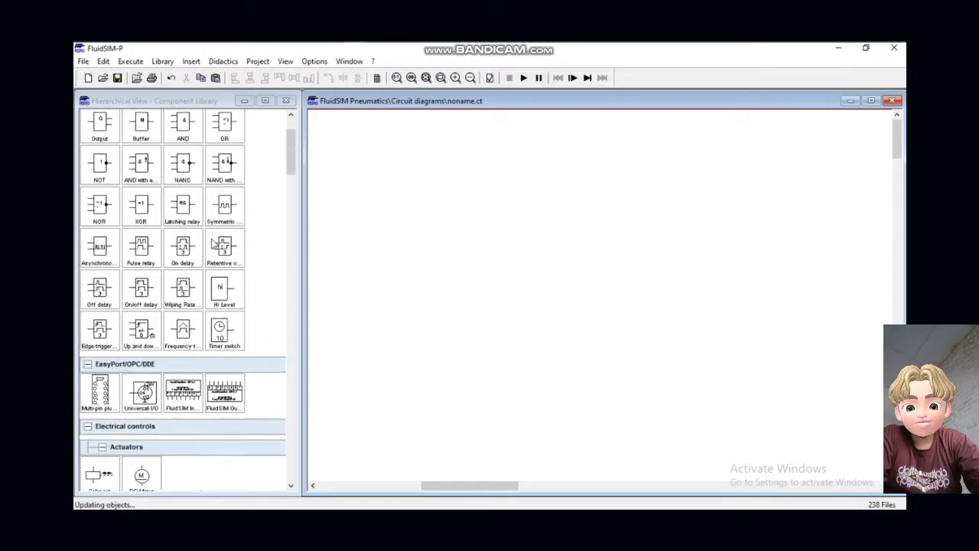
{"action": "scroll", "coordinate": [212, 247], "scroll_direction": "down", "scroll_amount": 20}
{"action": "scroll", "coordinate": [212, 247], "scroll_direction": "down", "scroll_amount": 7}
{"action": "scroll", "coordinate": [212, 247], "scroll_direction": "up", "scroll_amount": 2}
{"action": "scroll", "coordinate": [212, 247], "scroll_direction": "down", "scroll_amount": 8}
{"action": "scroll", "coordinate": [212, 246], "scroll_direction": "down", "scroll_amount": 20}
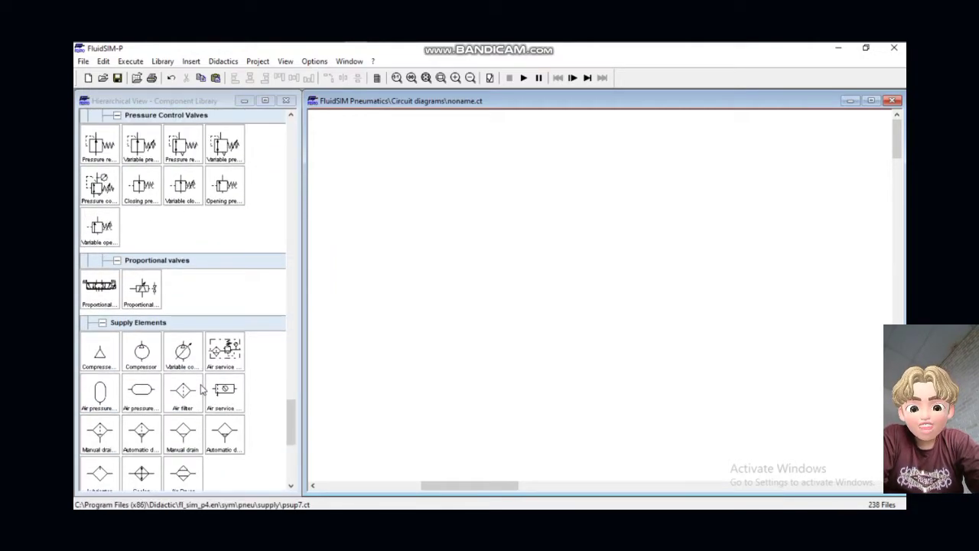
{"action": "scroll", "coordinate": [202, 390], "scroll_direction": "down", "scroll_amount": 4}
{"action": "left_click_drag", "start_coordinate": [142, 409], "coordinate": [382, 153]}
{"action": "left_click_drag", "start_coordinate": [141, 407], "coordinate": [472, 145]}
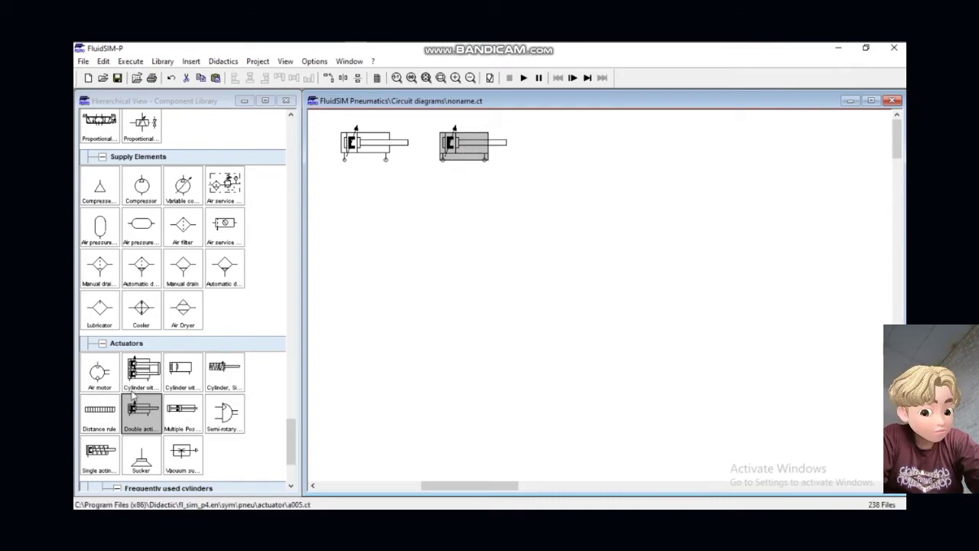
{"action": "left_click_drag", "start_coordinate": [136, 420], "coordinate": [567, 150]}
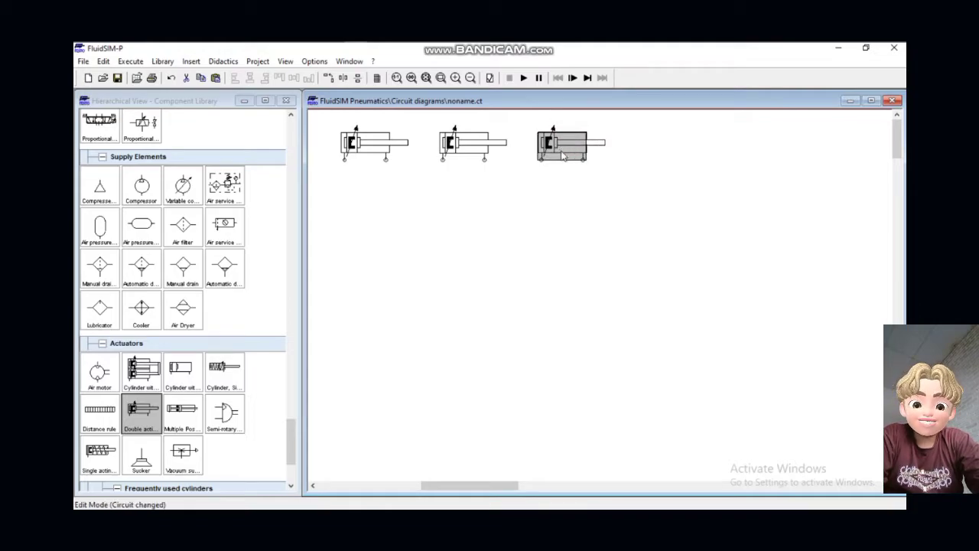
Step: Add a 5/n way valve below each of the three cylinders and connect ports 4 and 2 to the cylinder ports
{"action": "left_click", "coordinate": [284, 431]}
{"action": "left_click_drag", "start_coordinate": [290, 426], "coordinate": [293, 299]}
{"action": "left_click_drag", "start_coordinate": [225, 273], "coordinate": [384, 163]}
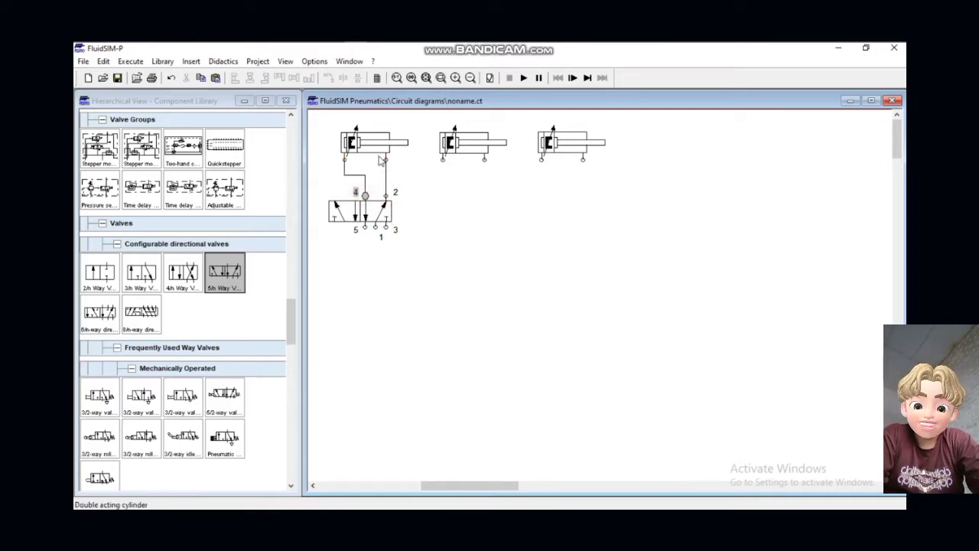
{"action": "left_click_drag", "start_coordinate": [221, 269], "coordinate": [442, 158]}
{"action": "mouse_move", "coordinate": [230, 273]}
{"action": "left_mouse_down"}
{"action": "mouse_move", "coordinate": [518, 199]}
{"action": "mouse_move", "coordinate": [572, 212]}
{"action": "mouse_move", "coordinate": [555, 207]}
{"action": "mouse_move", "coordinate": [586, 192]}
{"action": "mouse_move", "coordinate": [583, 159]}
{"action": "left_mouse_up"}
{"action": "left_click_drag", "start_coordinate": [561, 196], "coordinate": [539, 157]}
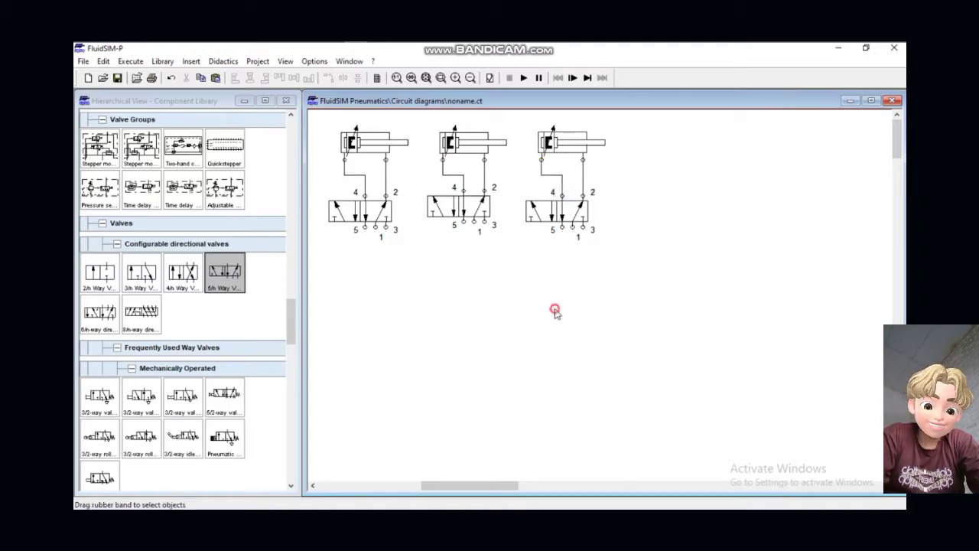
Step: Configure the first cylinder's 5/n way valve with electrical solenoid actuation on both sides
{"action": "left_click", "coordinate": [370, 212]}
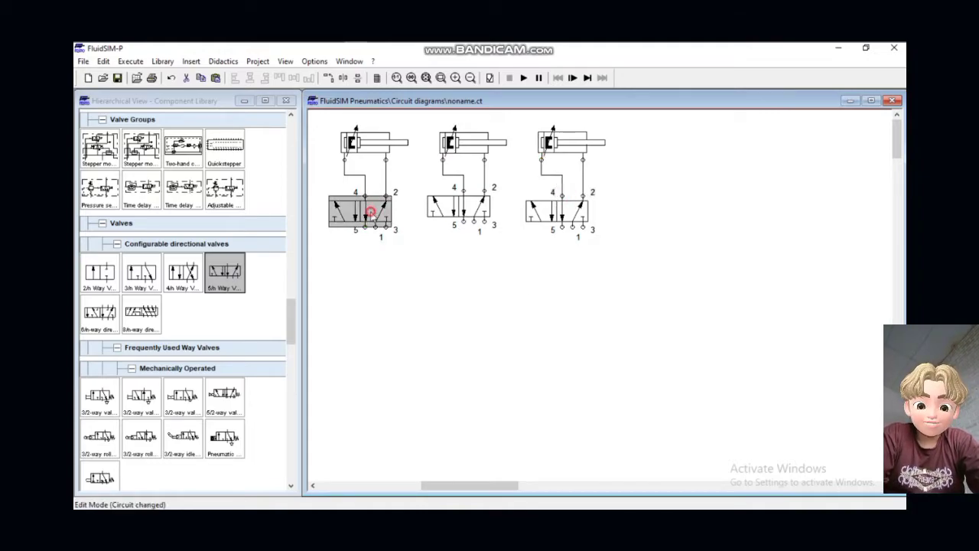
{"action": "double_click", "coordinate": [388, 197]}
{"action": "left_click", "coordinate": [407, 285]}
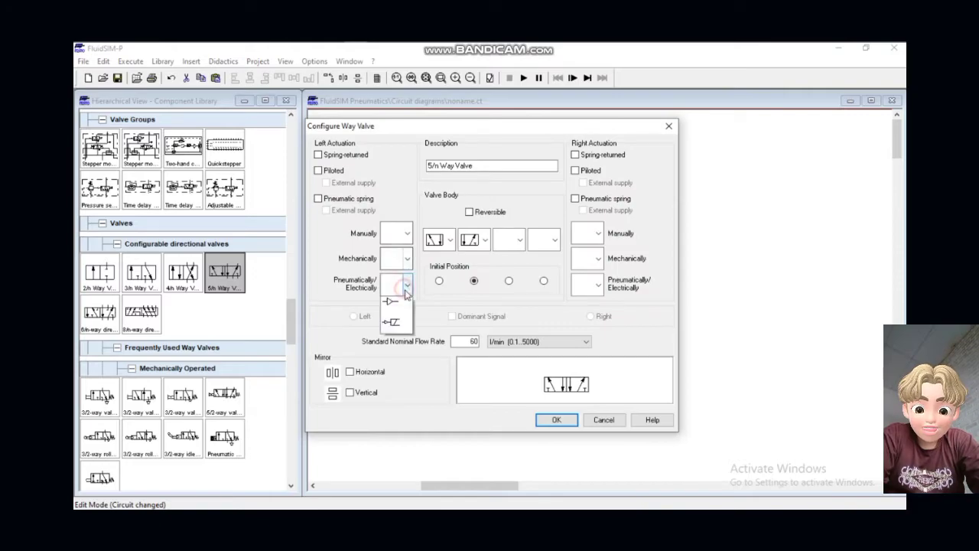
{"action": "left_click", "coordinate": [391, 363]}
{"action": "left_click", "coordinate": [588, 285]}
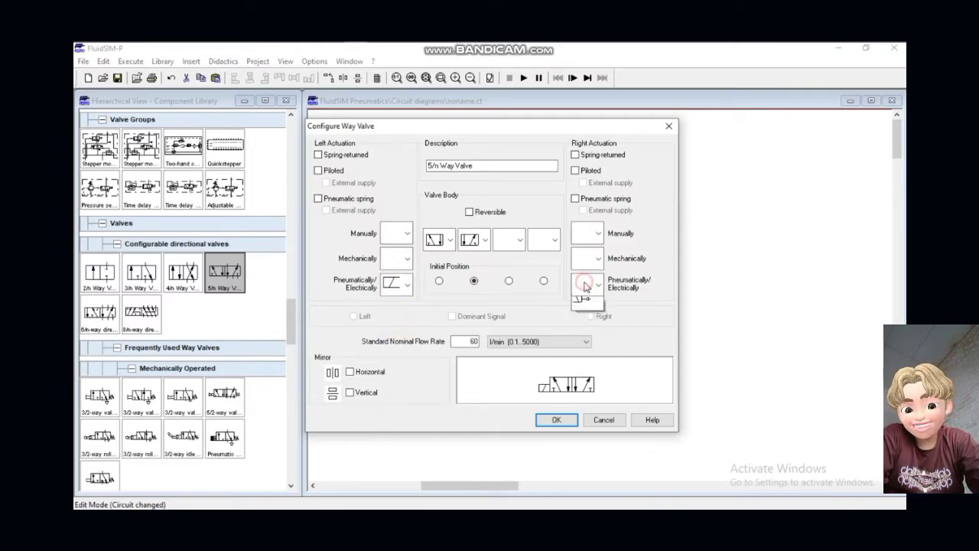
{"action": "left_click", "coordinate": [585, 324]}
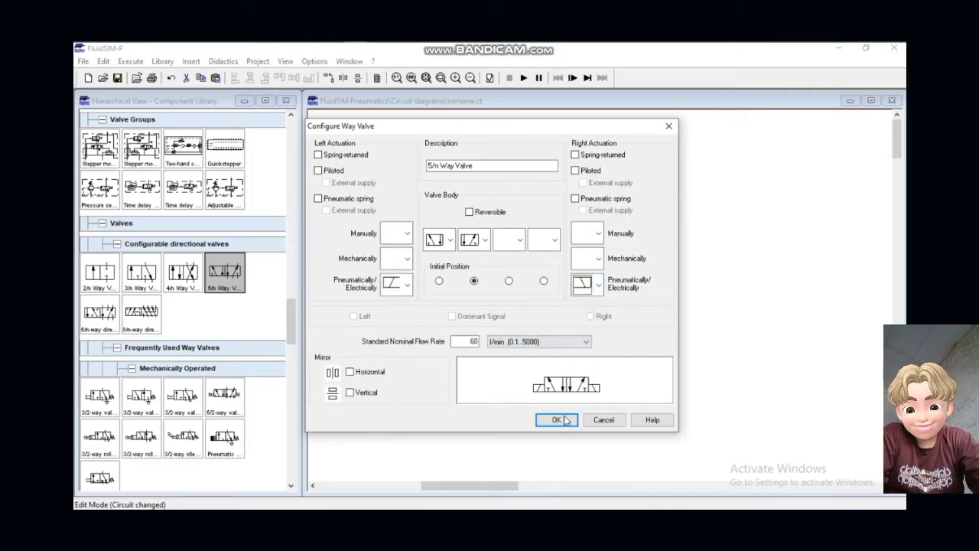
{"action": "left_click", "coordinate": [562, 420]}
Step: Configure the second cylinder's 5/n way valve with electrical solenoid actuation on both sides
{"action": "left_click", "coordinate": [453, 208]}
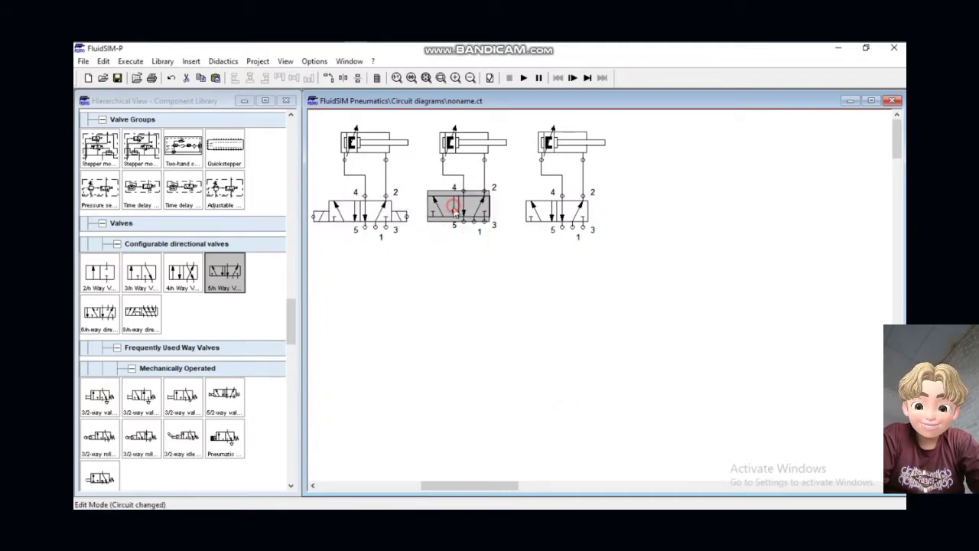
{"action": "double_click", "coordinate": [453, 213]}
{"action": "left_click", "coordinate": [395, 284]}
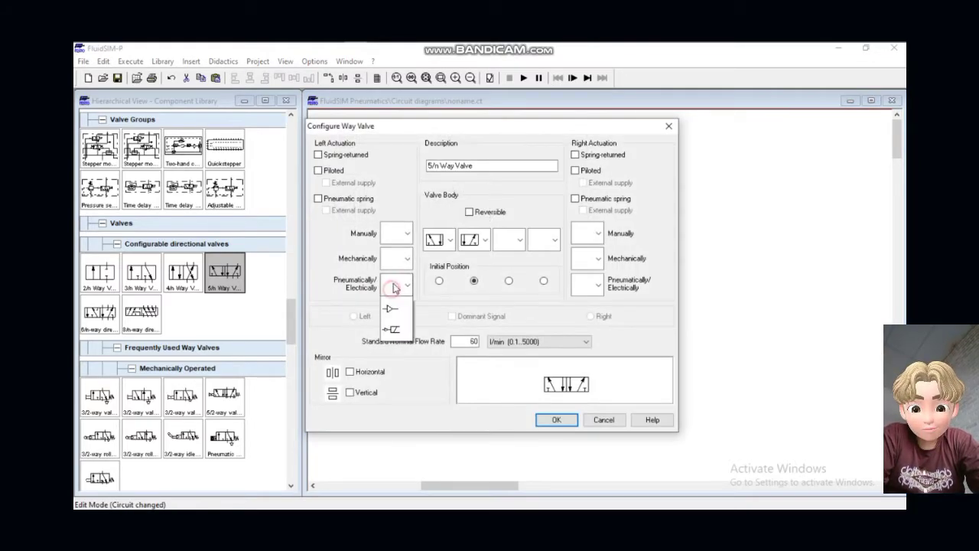
{"action": "left_click", "coordinate": [392, 322]}
{"action": "left_click", "coordinate": [587, 284]}
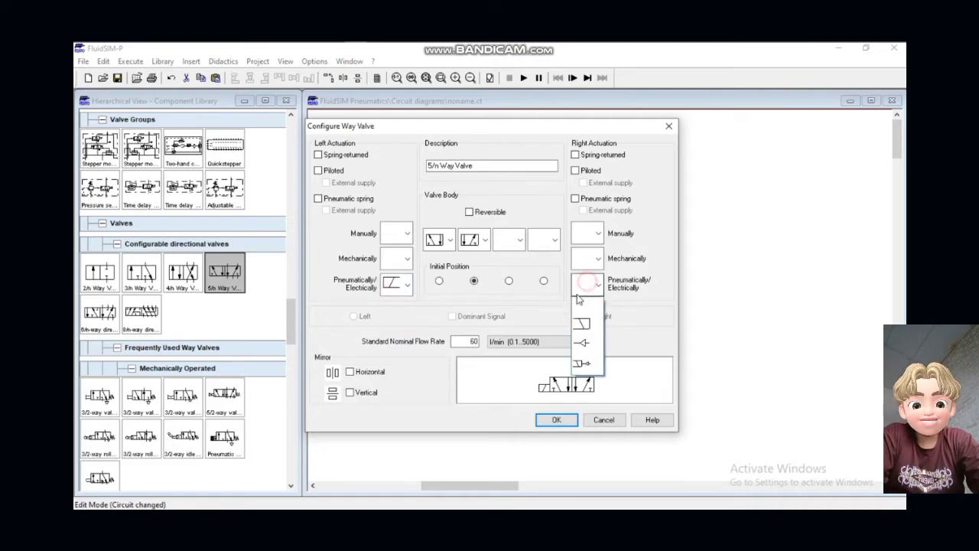
{"action": "left_click", "coordinate": [585, 325]}
{"action": "left_click", "coordinate": [556, 420]}
Step: Configure the third cylinder's 5/n way valve with electrical solenoid actuation on both sides
{"action": "left_click", "coordinate": [554, 214]}
{"action": "double_click", "coordinate": [552, 218]}
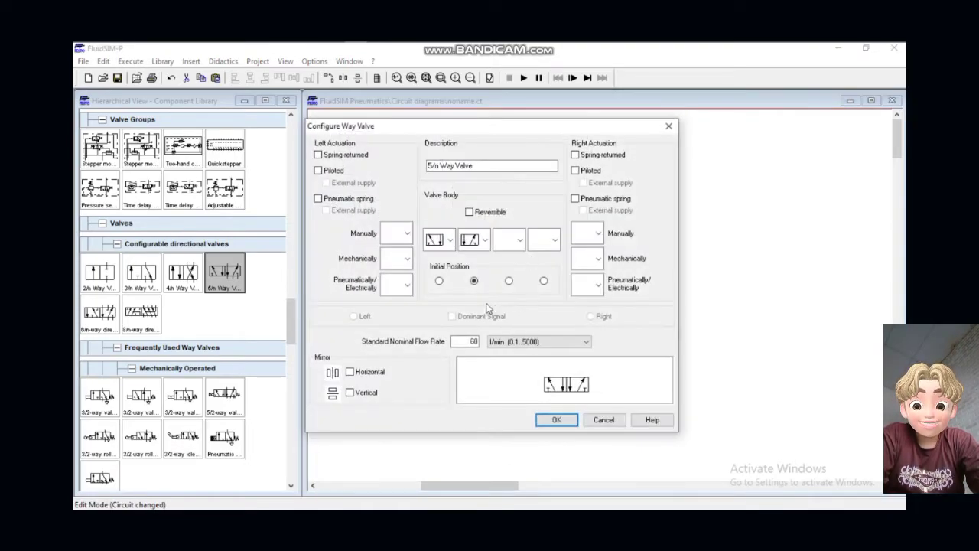
{"action": "left_click", "coordinate": [405, 285]}
{"action": "left_click", "coordinate": [394, 315]}
{"action": "left_click", "coordinate": [400, 283]}
{"action": "left_click", "coordinate": [395, 323]}
{"action": "left_click", "coordinate": [591, 284]}
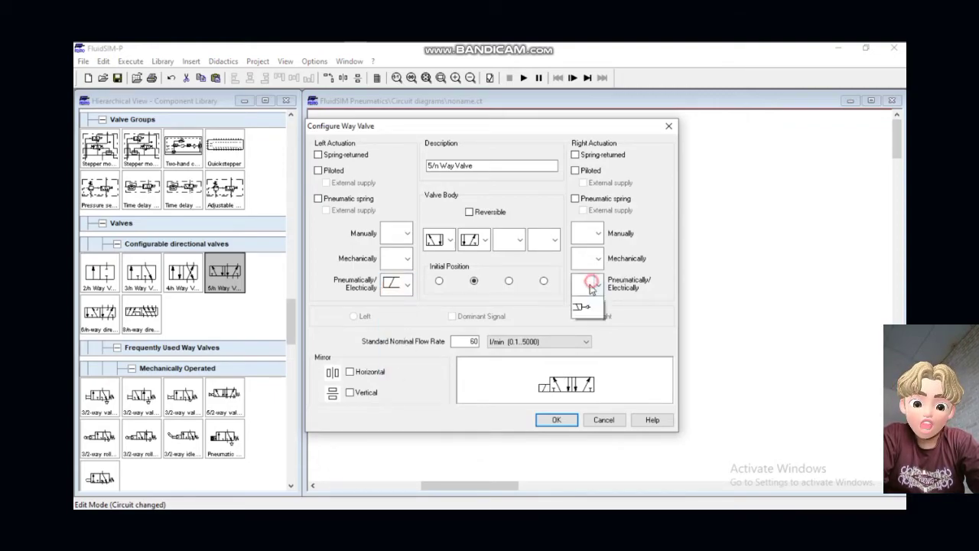
{"action": "left_click", "coordinate": [584, 325]}
{"action": "left_click", "coordinate": [557, 425]}
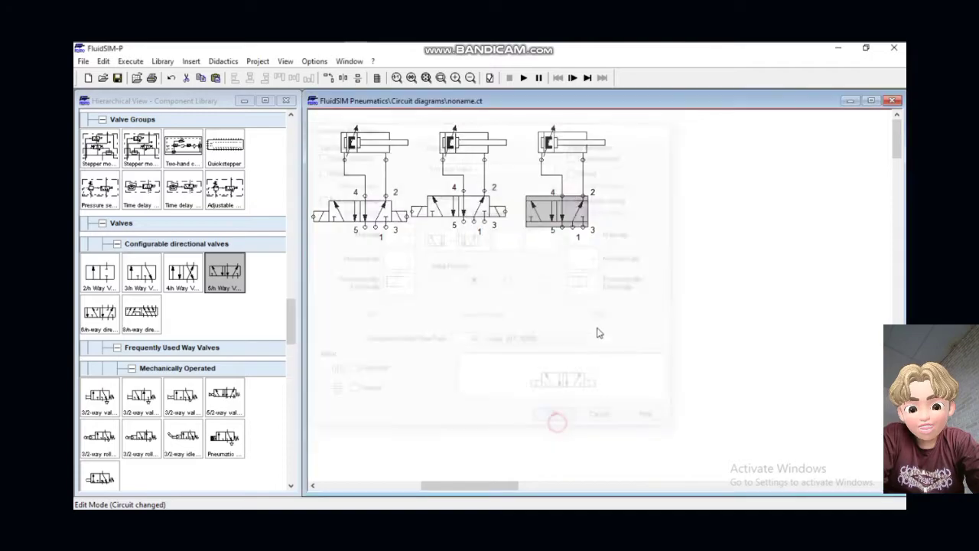
Step: Reposition the second and third cylinders with their valves so all three valves are level and evenly spaced
{"action": "left_click_drag", "start_coordinate": [583, 145], "coordinate": [591, 144]}
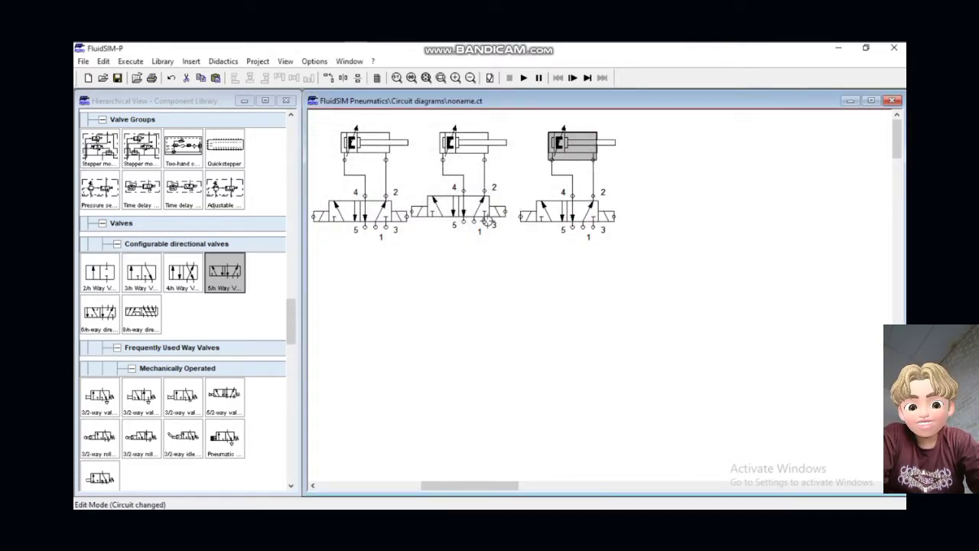
{"action": "left_click_drag", "start_coordinate": [486, 220], "coordinate": [486, 213]}
{"action": "left_click", "coordinate": [481, 143]}
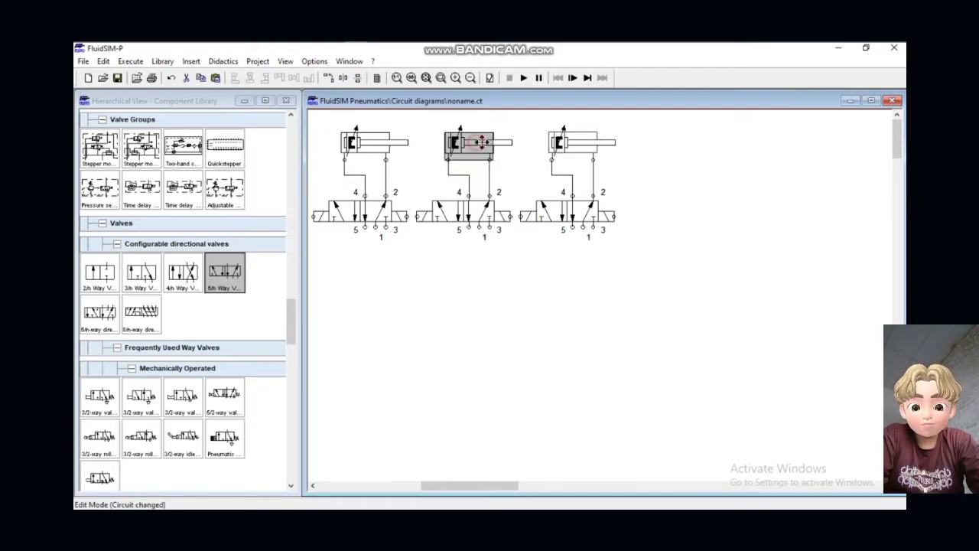
Step: Label the left solenoid connection of the first cylinder's valve Y1
{"action": "double_click", "coordinate": [312, 213]}
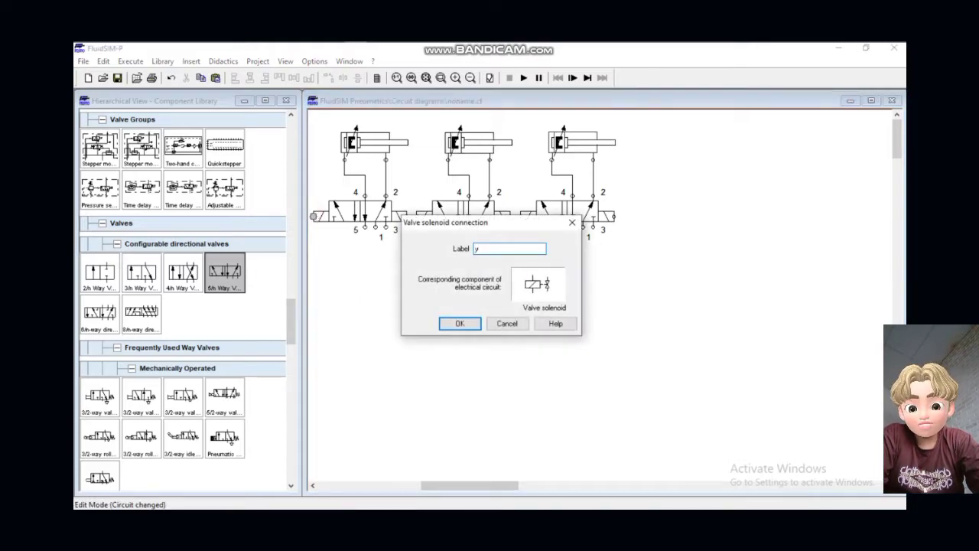
{"action": "key", "text": "Return"}
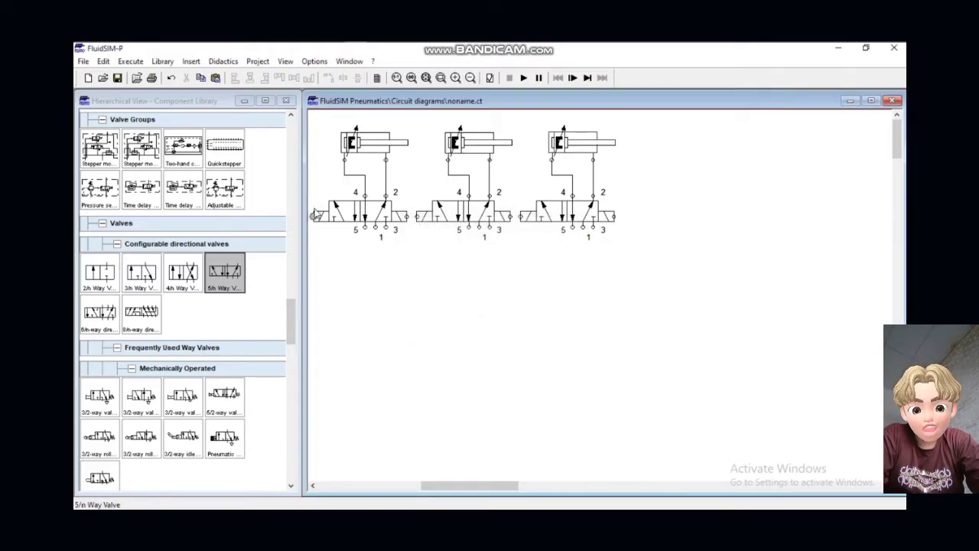
{"action": "left_click_drag", "start_coordinate": [433, 488], "coordinate": [431, 455]}
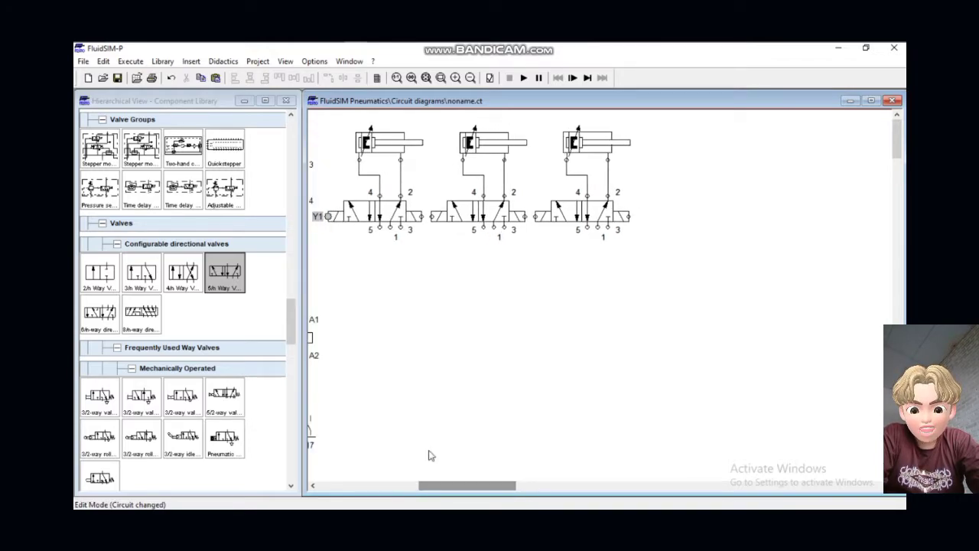
Step: Label the right solenoid connection of the first cylinder's valve Y3 and space the second and third cylinders with their valves farther apart
{"action": "double_click", "coordinate": [426, 216]}
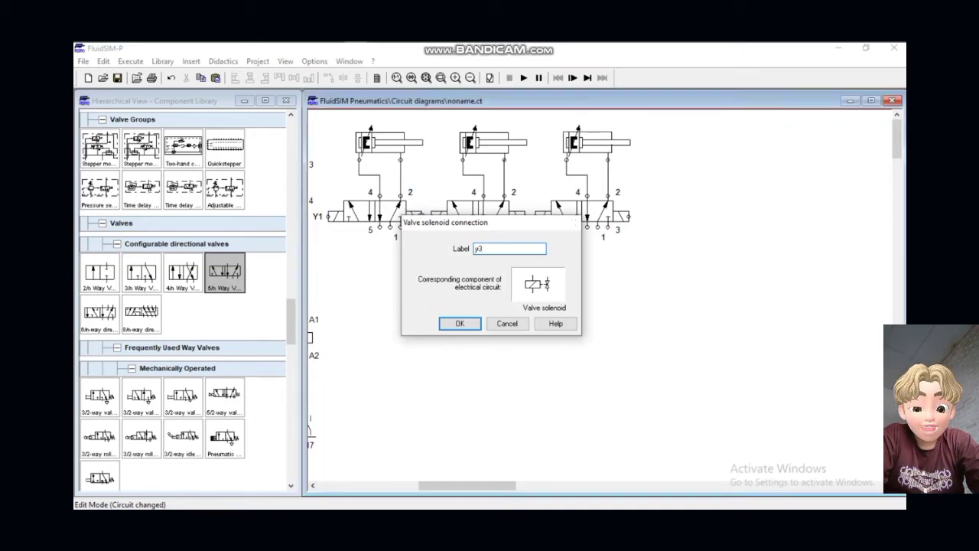
{"action": "key", "text": "Return"}
{"action": "left_click_drag", "start_coordinate": [433, 117], "coordinate": [658, 239]}
{"action": "left_click_drag", "start_coordinate": [606, 208], "coordinate": [616, 208]}
{"action": "left_click", "coordinate": [579, 299]}
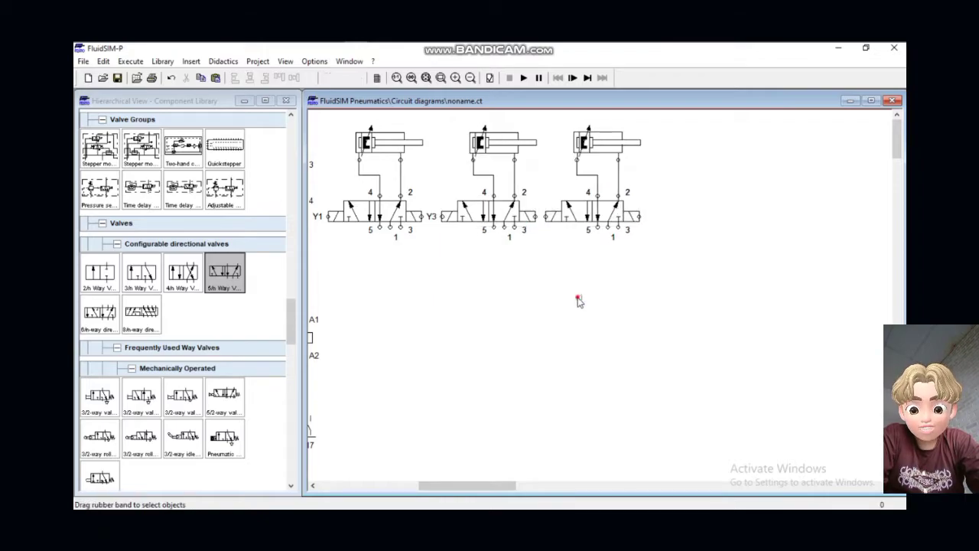
{"action": "left_click_drag", "start_coordinate": [555, 120], "coordinate": [622, 260]}
{"action": "left_click_drag", "start_coordinate": [587, 204], "coordinate": [601, 208]}
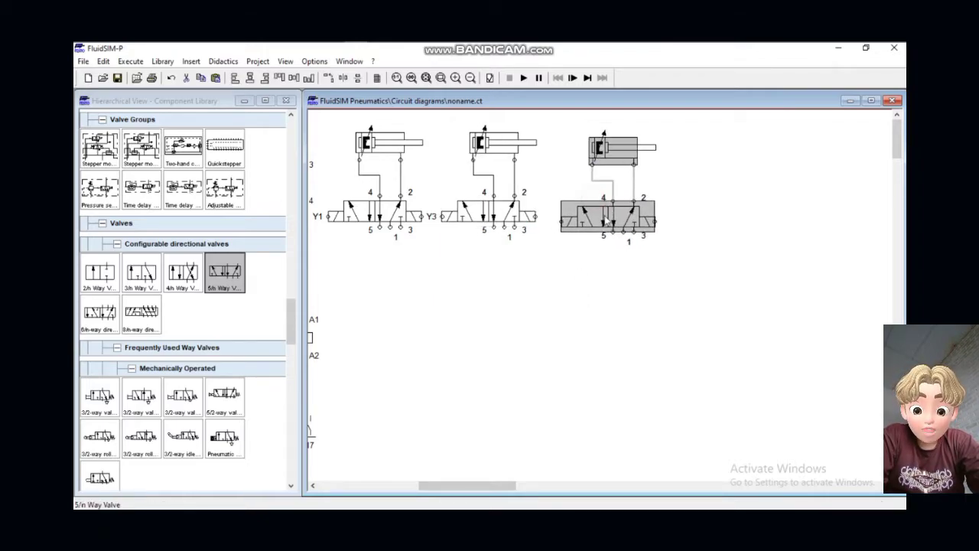
{"action": "left_click_drag", "start_coordinate": [468, 122], "coordinate": [542, 249]}
{"action": "left_click_drag", "start_coordinate": [508, 217], "coordinate": [519, 218]}
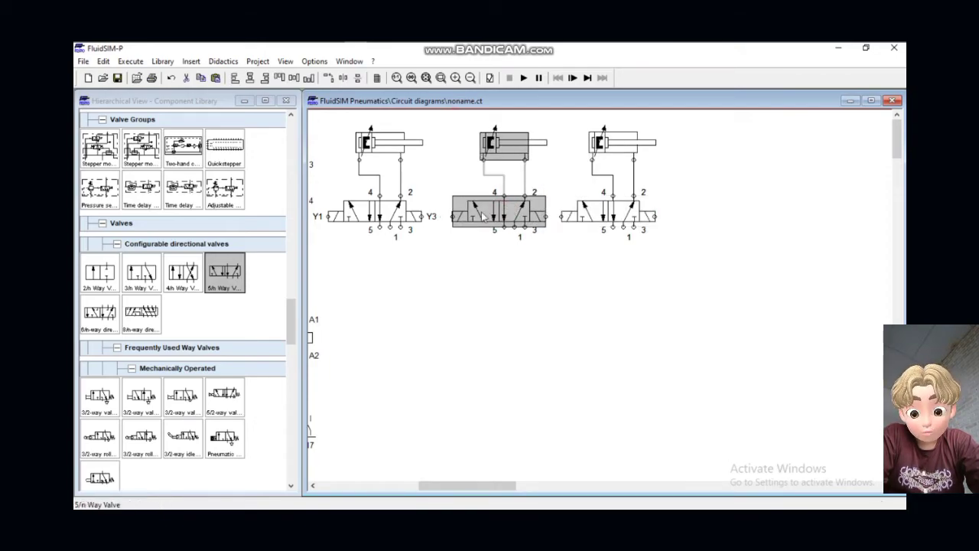
{"action": "left_click", "coordinate": [462, 244]}
Step: Label the second cylinder's valve solenoid connections Y4 on the left side and Y2 on the right side
{"action": "double_click", "coordinate": [454, 217]}
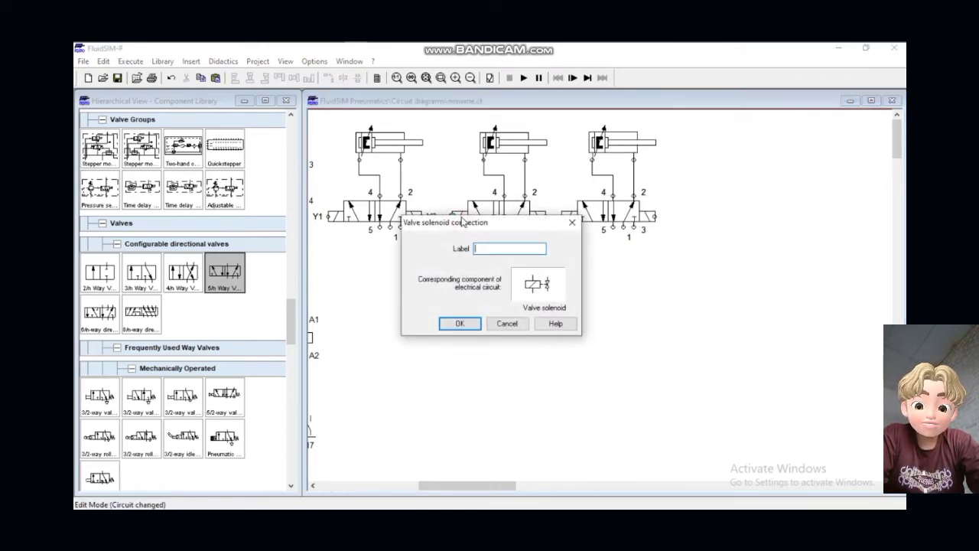
{"action": "key", "text": "Return"}
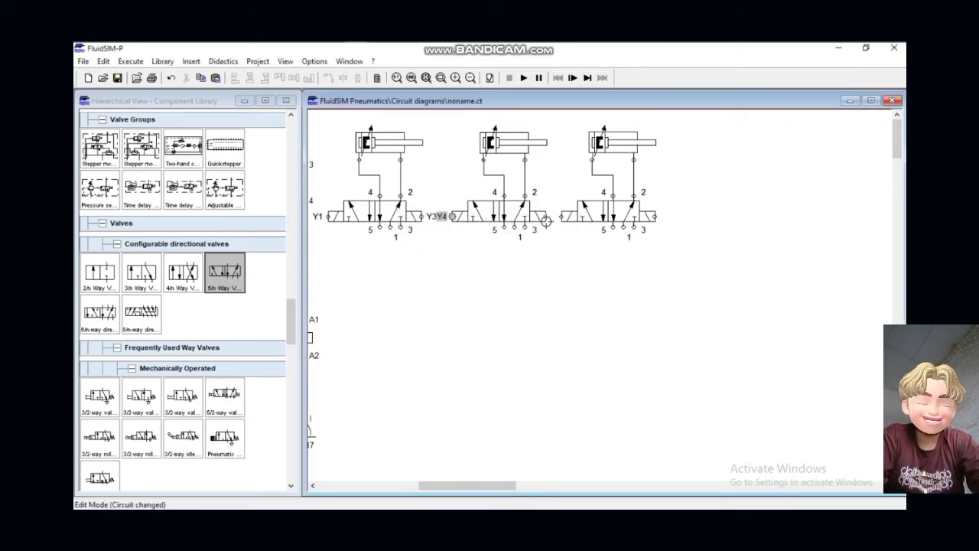
{"action": "double_click", "coordinate": [545, 218]}
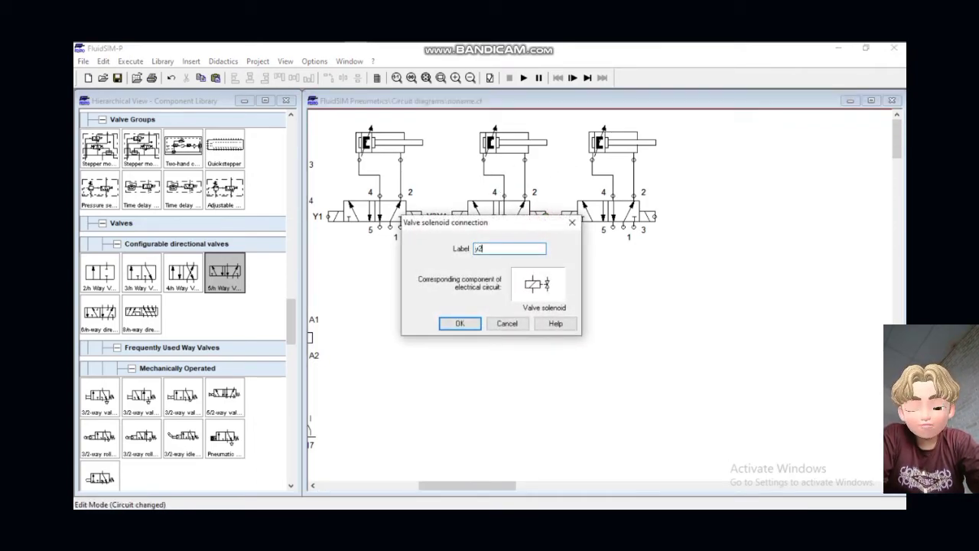
{"action": "key", "text": "Return"}
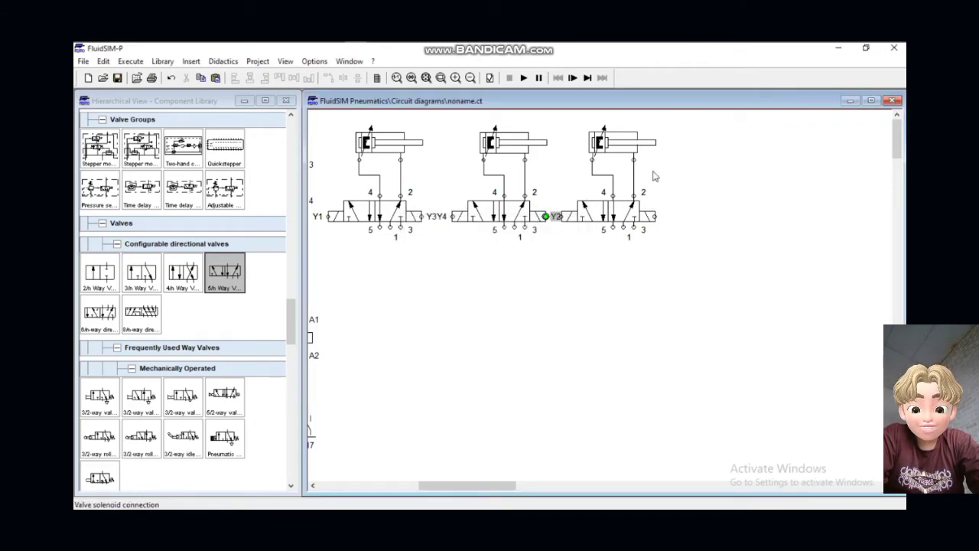
Step: Shift the third cylinder and its valve farther right, away from the second valve's label, keeping them level
{"action": "left_click_drag", "start_coordinate": [572, 125], "coordinate": [673, 250]}
{"action": "left_click_drag", "start_coordinate": [624, 212], "coordinate": [640, 213]}
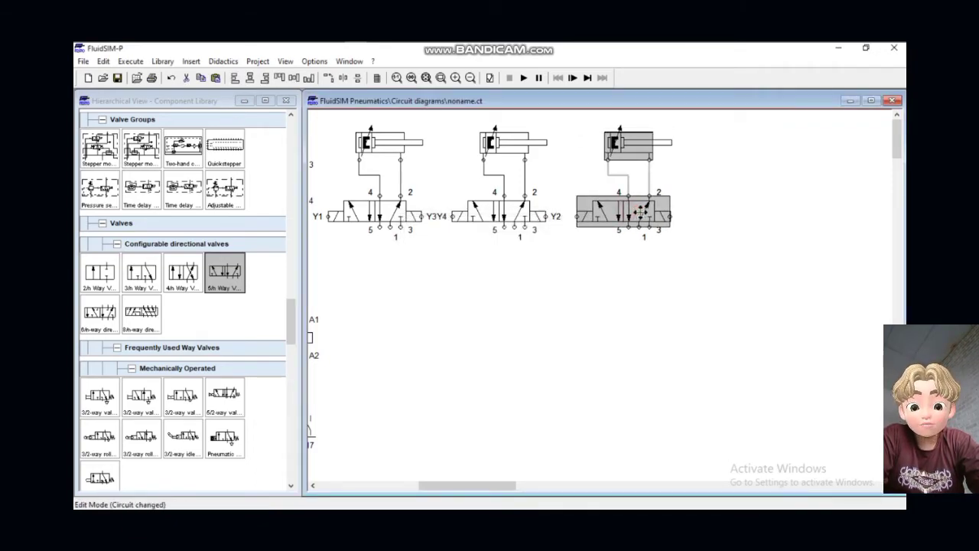
{"action": "left_click", "coordinate": [634, 267]}
Step: Label the third cylinder's valve solenoid connections Y5 on the left side and Y6 on the right side
{"action": "double_click", "coordinate": [579, 218]}
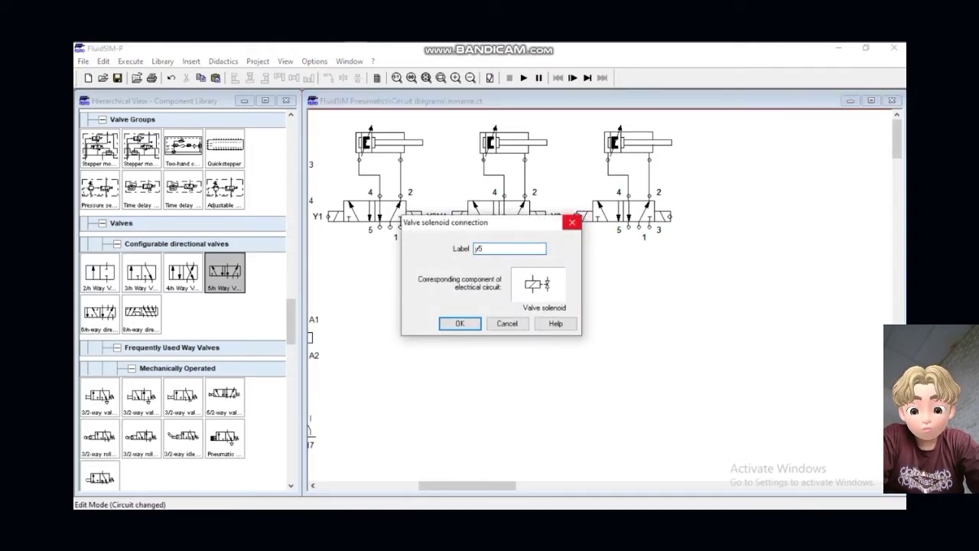
{"action": "key", "text": "Return"}
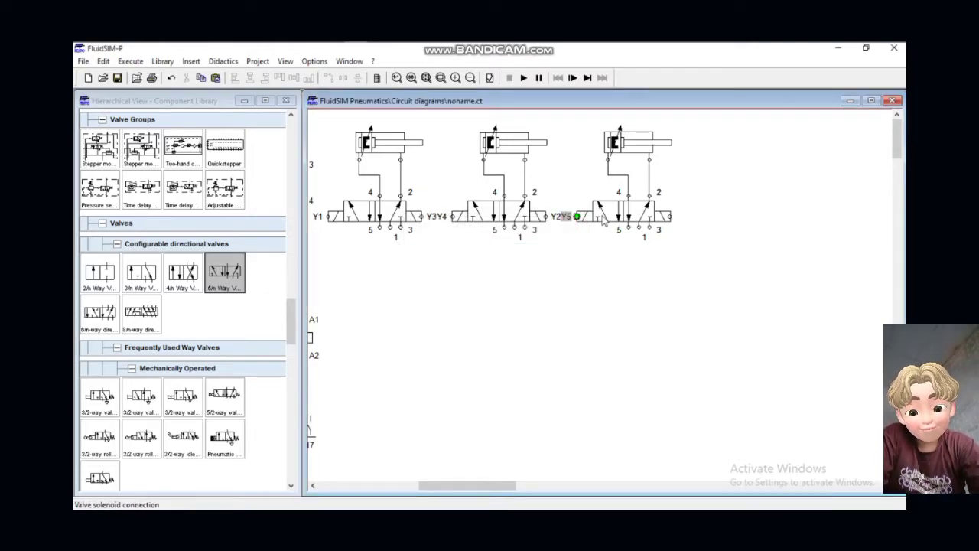
{"action": "double_click", "coordinate": [671, 217]}
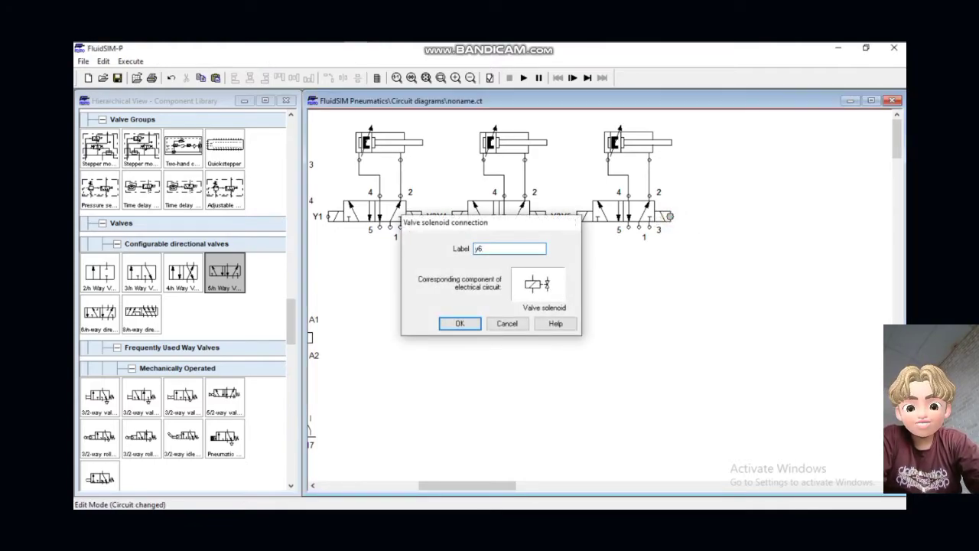
{"action": "key", "text": "Return"}
Step: Add actuating labels to the first cylinder: a- from 0 to 0 mm and a+ from 100 to 100 mm
{"action": "double_click", "coordinate": [382, 144]}
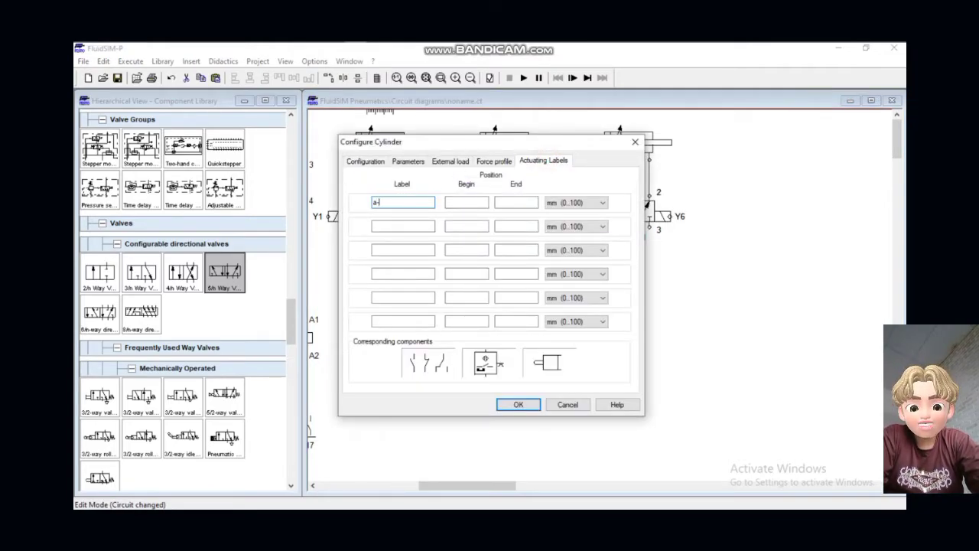
{"action": "left_click", "coordinate": [486, 202]}
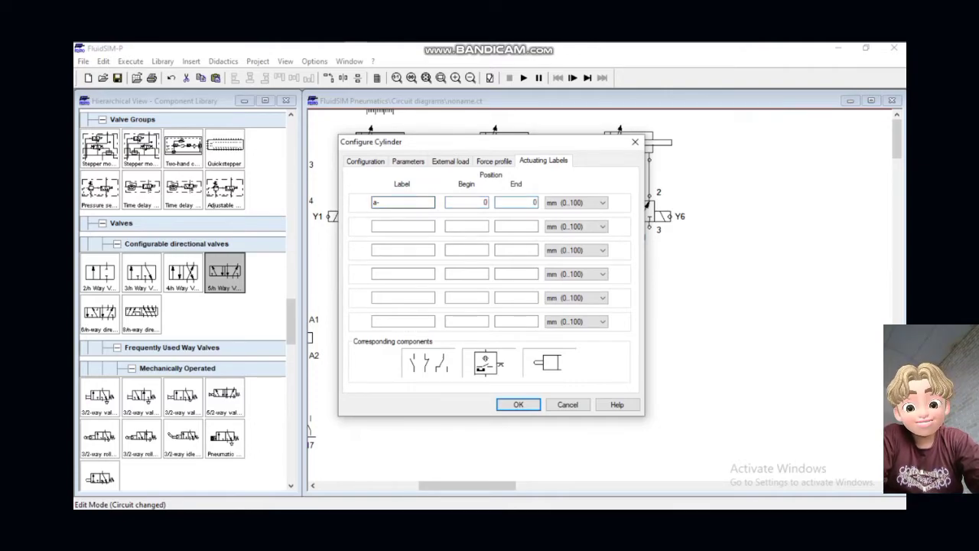
{"action": "left_click", "coordinate": [432, 227]}
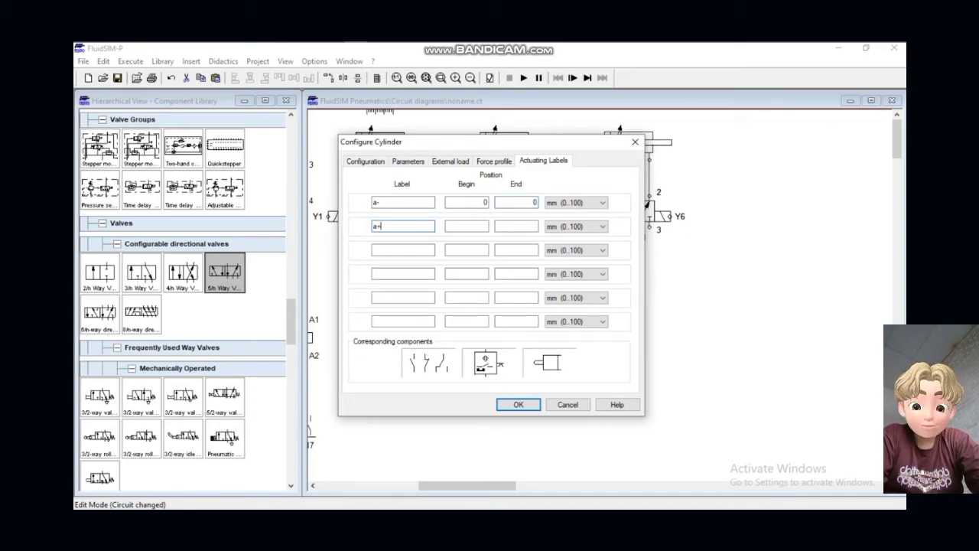
{"action": "key", "text": "Tab"}
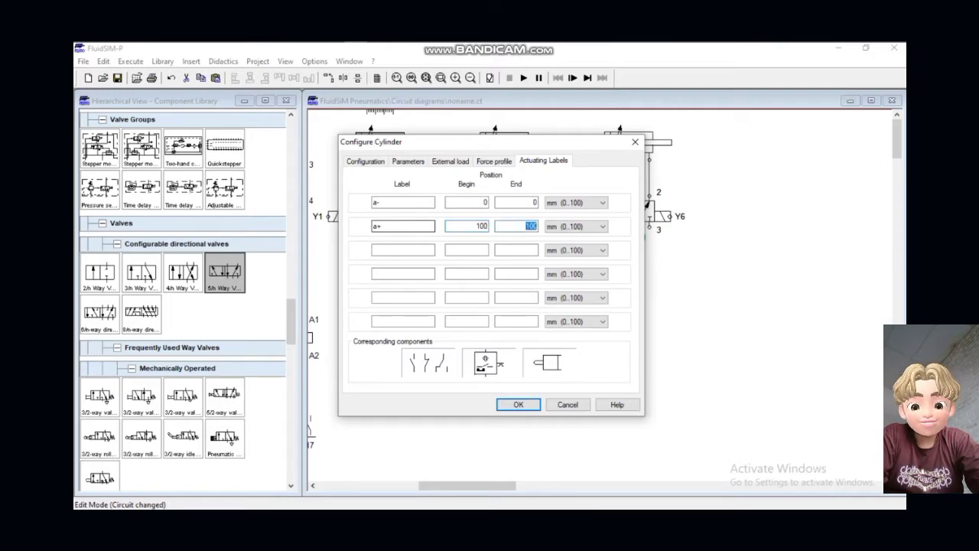
{"action": "key", "text": "Return"}
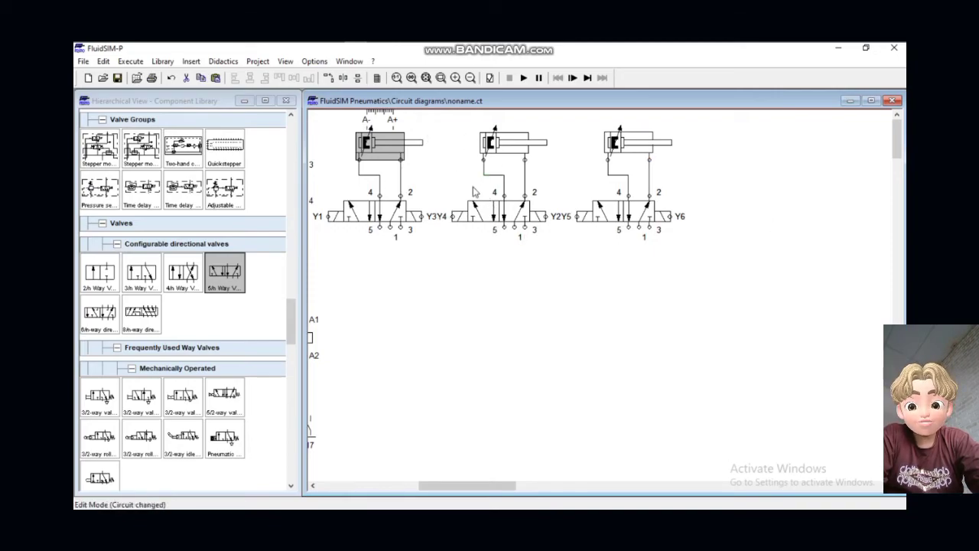
Step: Add actuating labels to the second cylinder: b- from 0 to 0 mm and b+ from 100 to 100 mm
{"action": "double_click", "coordinate": [510, 150]}
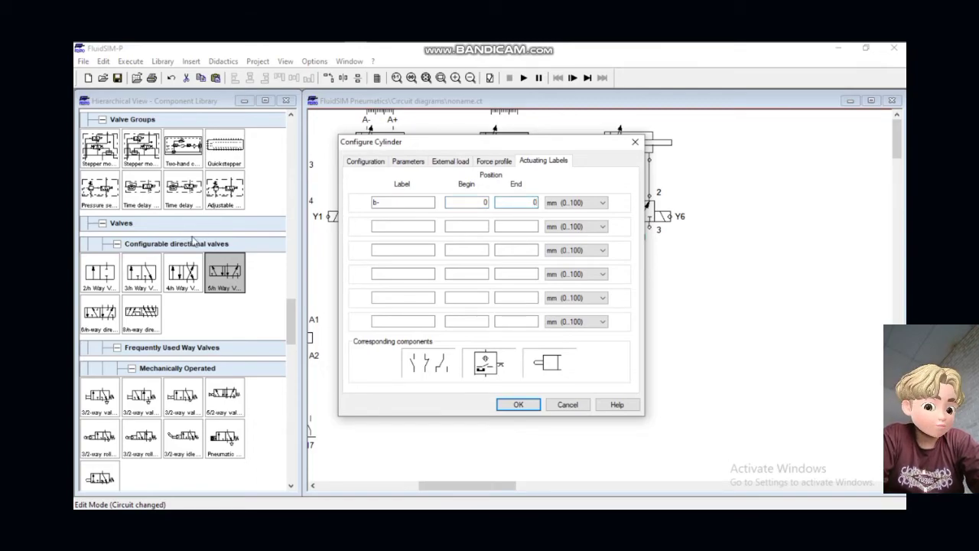
{"action": "left_click", "coordinate": [392, 226]}
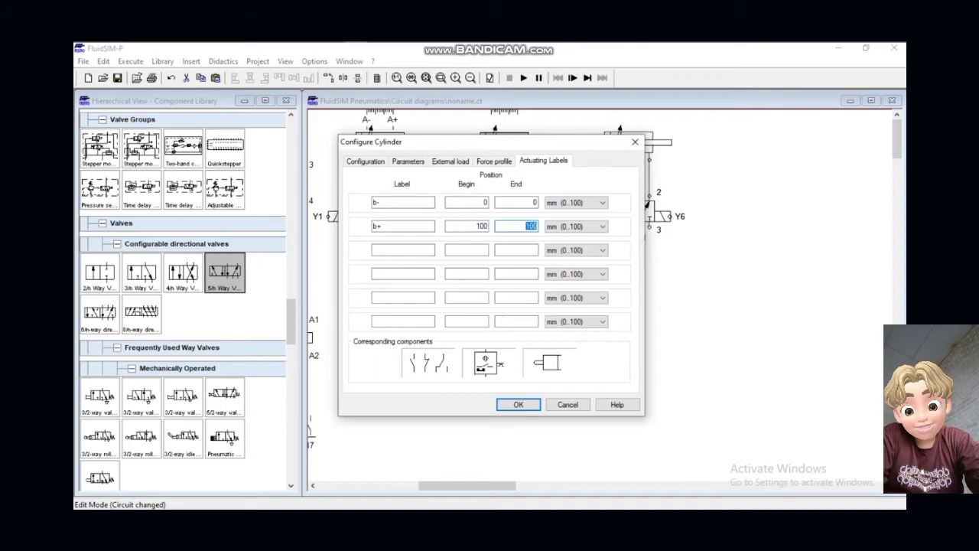
{"action": "key", "text": "Return"}
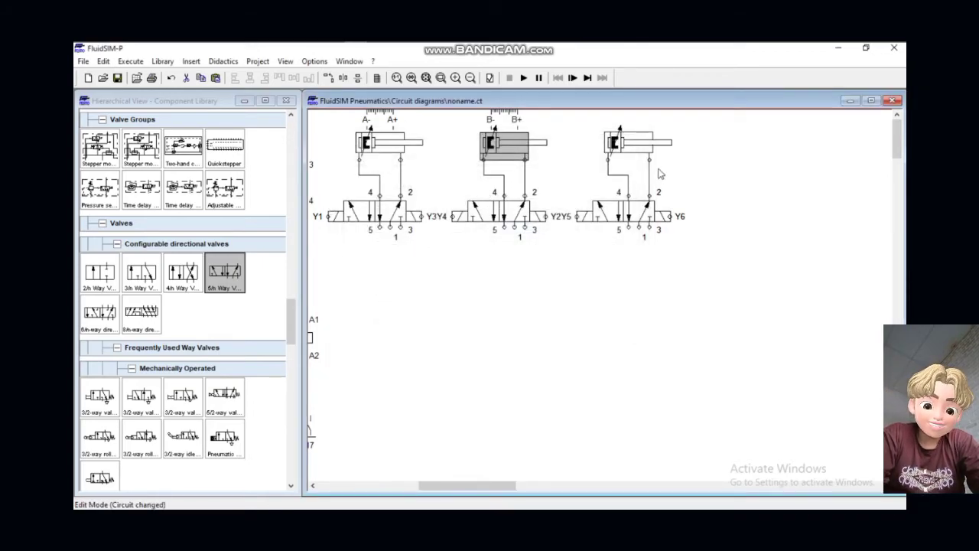
Step: Add actuating labels to the third cylinder: c- from 0 to 0 mm and c+ beginning at 100 mm
{"action": "left_click", "coordinate": [640, 157]}
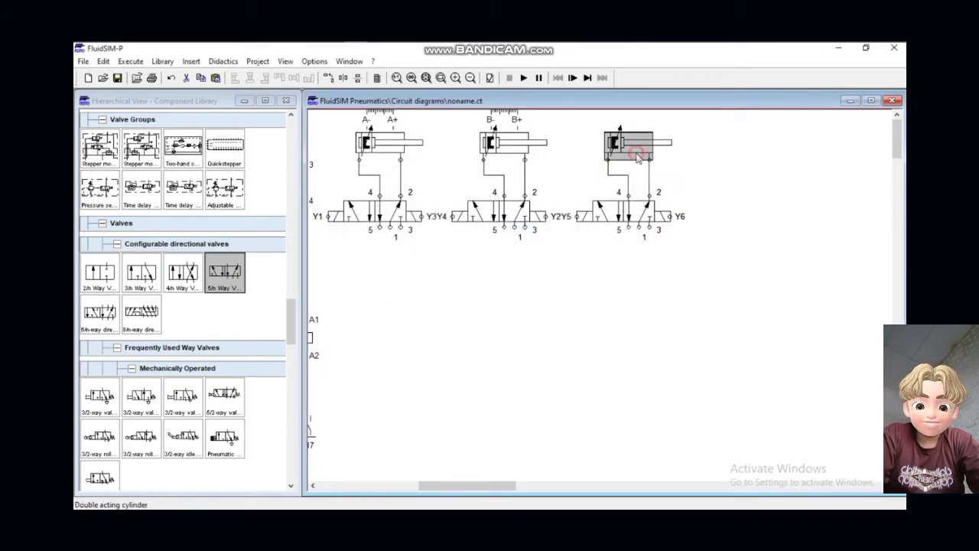
{"action": "double_click", "coordinate": [628, 151]}
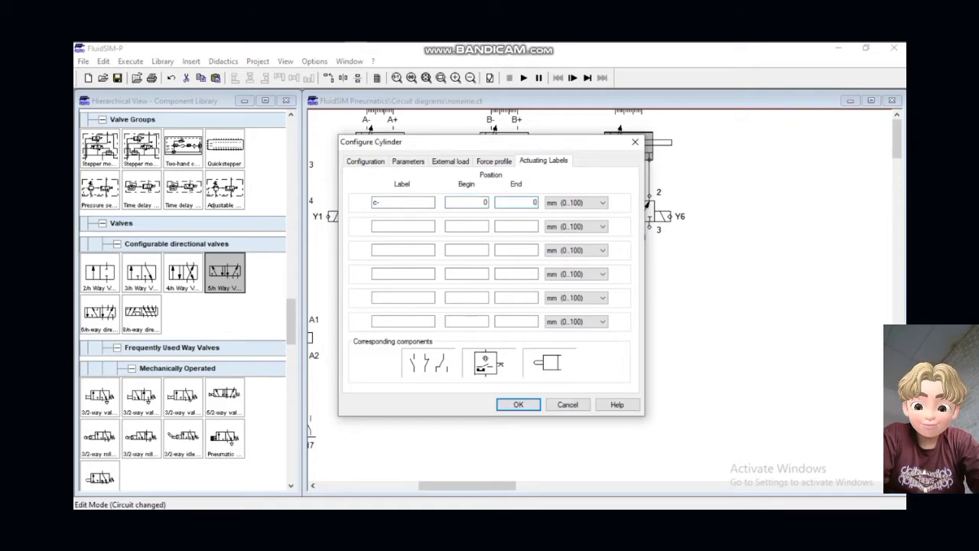
{"action": "left_click", "coordinate": [387, 226]}
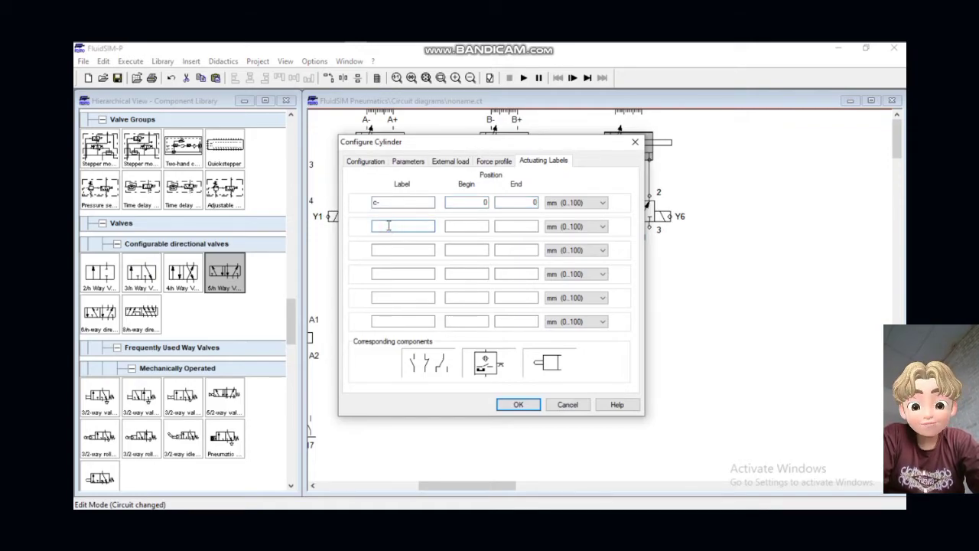
{"action": "left_click", "coordinate": [487, 226]}
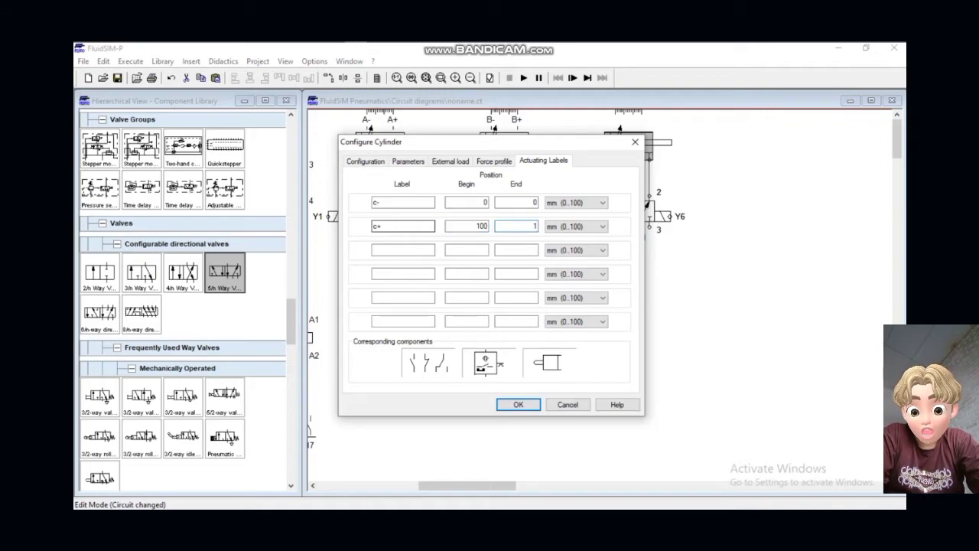
{"action": "key", "text": "Return"}
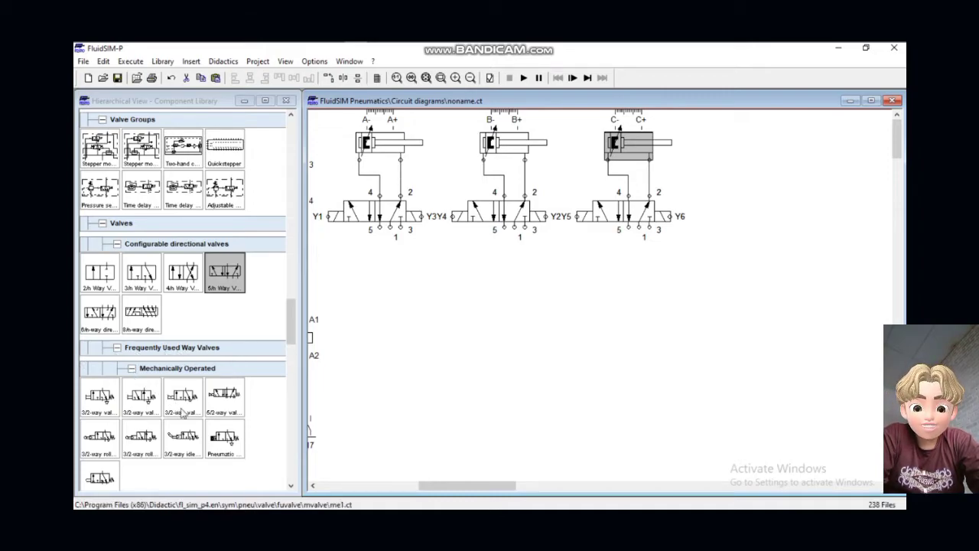
Step: Place an air service unit below the second cylinder's valve and rotate it to stand vertically
{"action": "scroll", "coordinate": [183, 415], "scroll_direction": "down", "scroll_amount": 9}
{"action": "scroll", "coordinate": [199, 405], "scroll_direction": "down", "scroll_amount": 2}
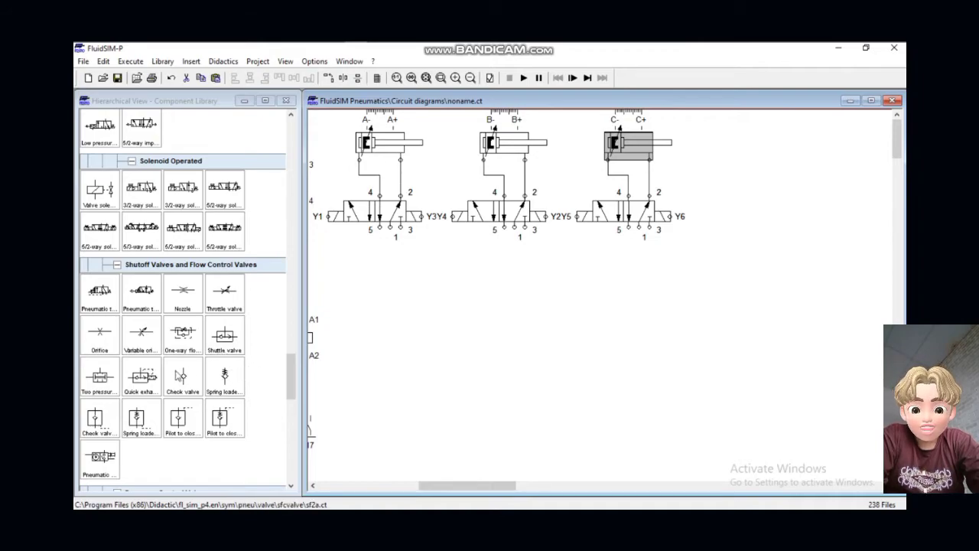
{"action": "scroll", "coordinate": [190, 410], "scroll_direction": "down", "scroll_amount": 10}
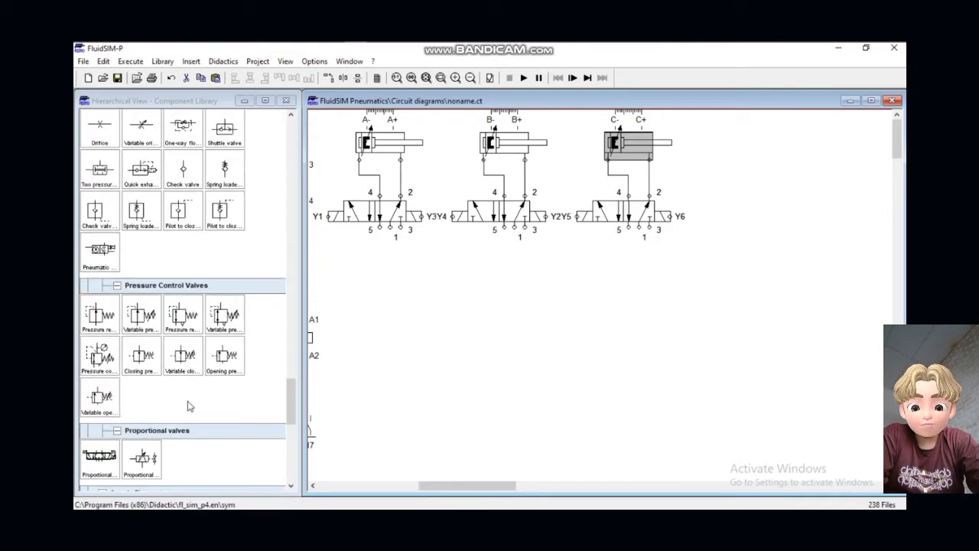
{"action": "left_click_drag", "start_coordinate": [224, 227], "coordinate": [518, 297]}
{"action": "right_click", "coordinate": [518, 297]}
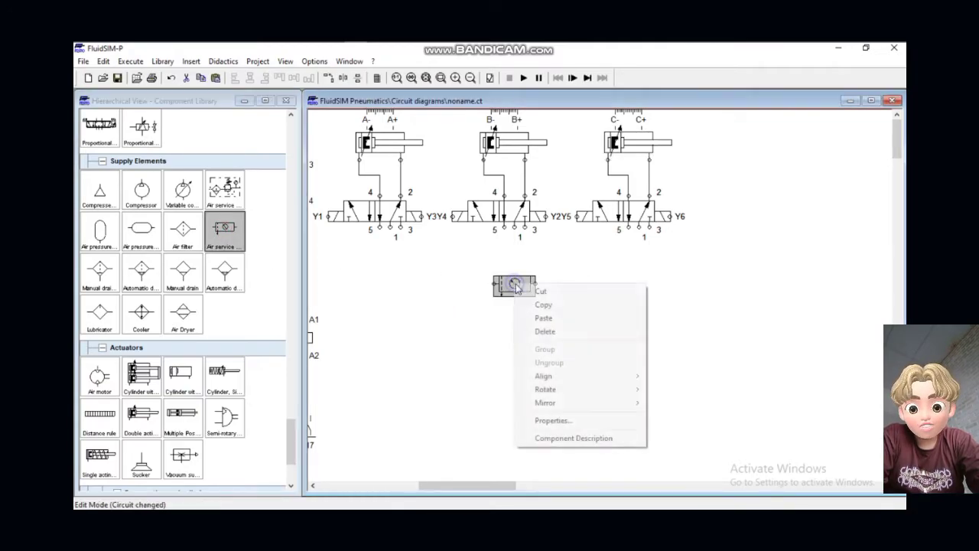
{"action": "mouse_move", "coordinate": [552, 389]}
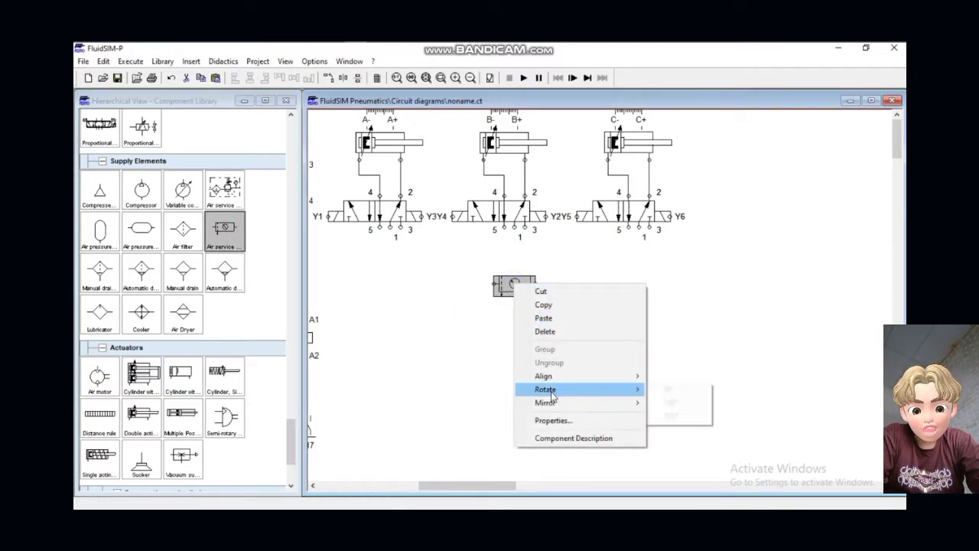
{"action": "left_click", "coordinate": [693, 392]}
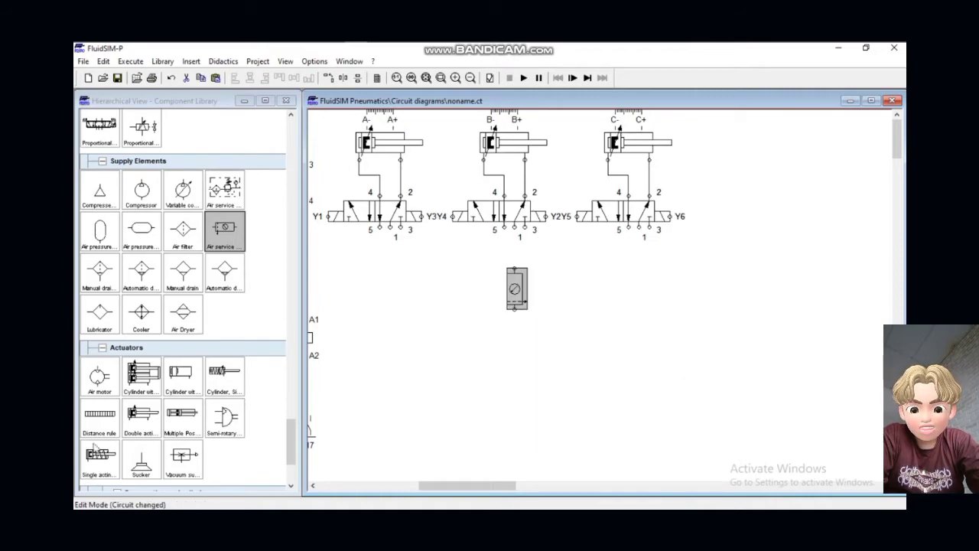
Step: Place a compressed air supply beneath the air service unit and connect it to the unit's lower port
{"action": "scroll", "coordinate": [104, 439], "scroll_direction": "up", "scroll_amount": 3}
{"action": "scroll", "coordinate": [109, 430], "scroll_direction": "down", "scroll_amount": 3}
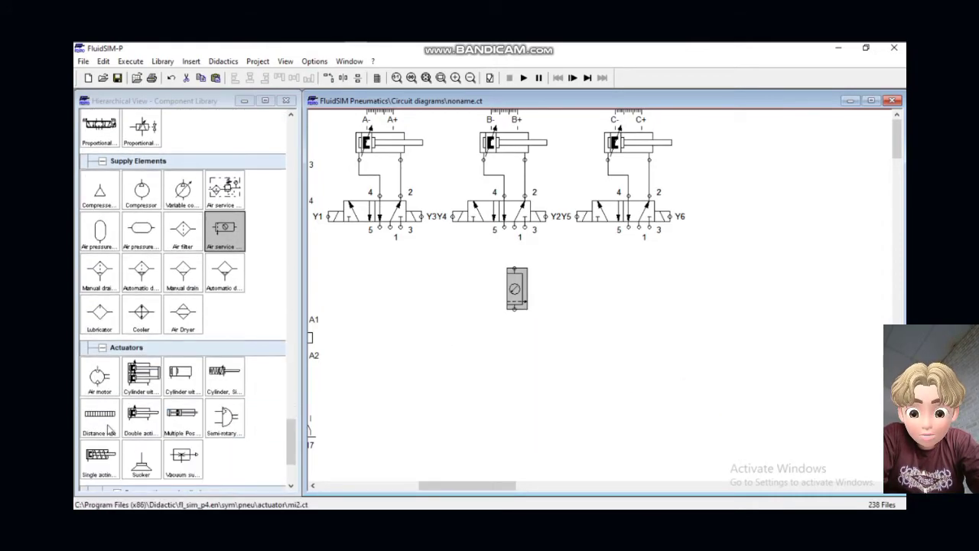
{"action": "left_click_drag", "start_coordinate": [101, 196], "coordinate": [514, 306]}
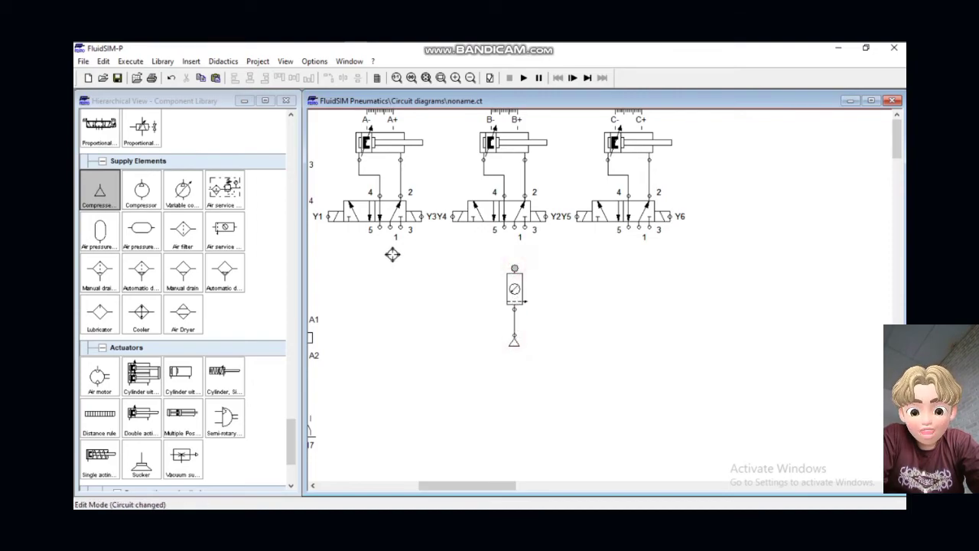
Step: Connect port 1 of all three 5/n way valves to the upper port of the air service unit
{"action": "left_click_drag", "start_coordinate": [390, 228], "coordinate": [514, 268]}
{"action": "left_click_drag", "start_coordinate": [514, 224], "coordinate": [516, 247]}
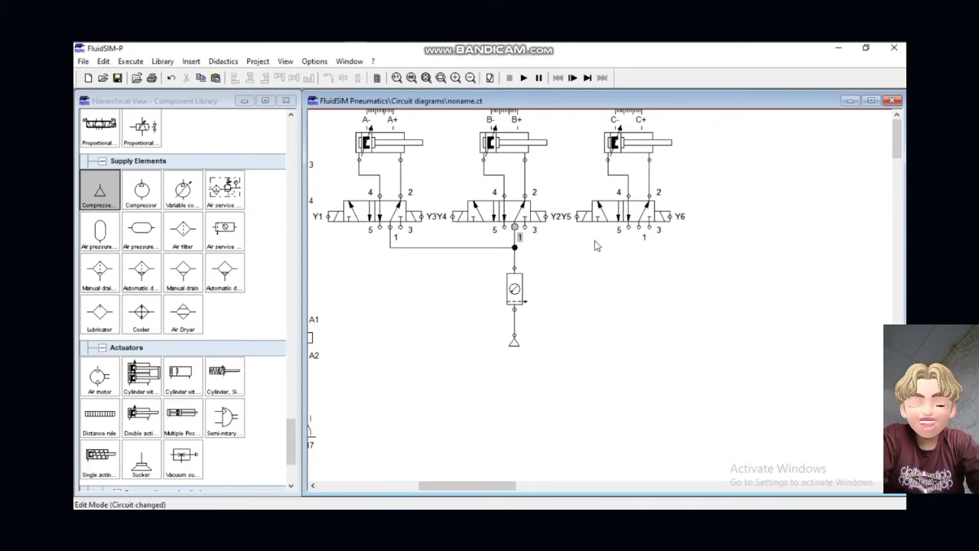
{"action": "mouse_move", "coordinate": [636, 227]}
{"action": "left_mouse_down"}
{"action": "mouse_move", "coordinate": [508, 260]}
{"action": "mouse_move", "coordinate": [514, 247]}
{"action": "left_mouse_up"}
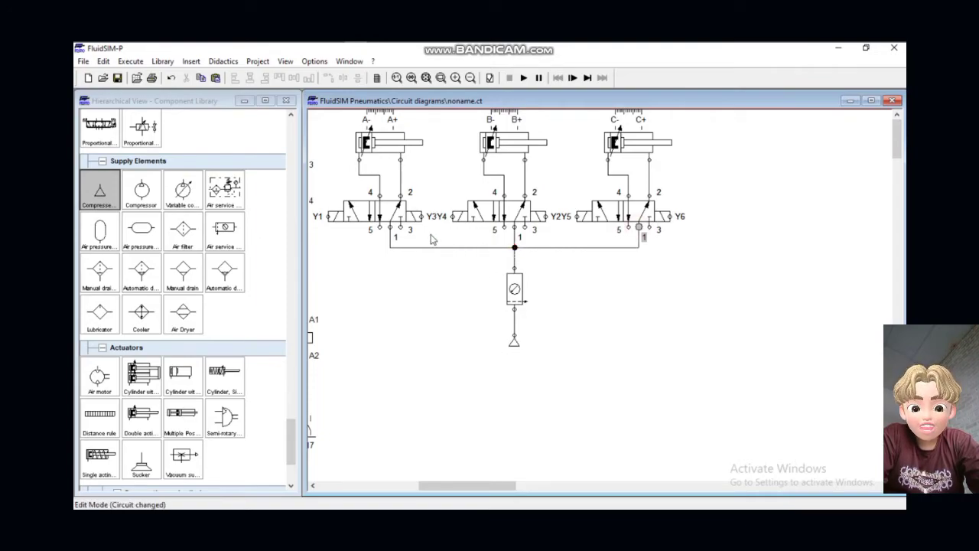
Step: Fit exhaust terminators (plain open triangle) to ports 3 and 5 of the first cylinder's 5/n way valve
{"action": "double_click", "coordinate": [400, 226]}
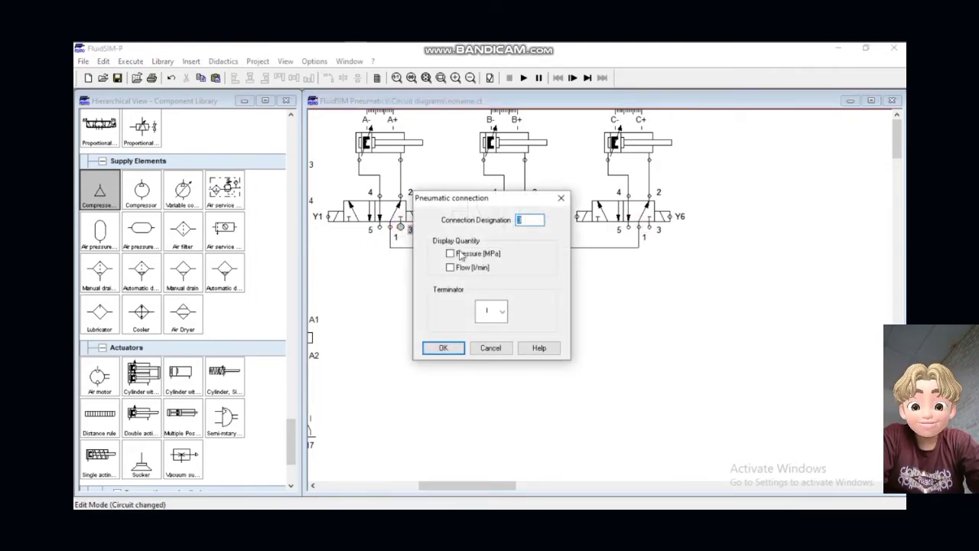
{"action": "left_click", "coordinate": [485, 324]}
{"action": "left_click", "coordinate": [493, 371]}
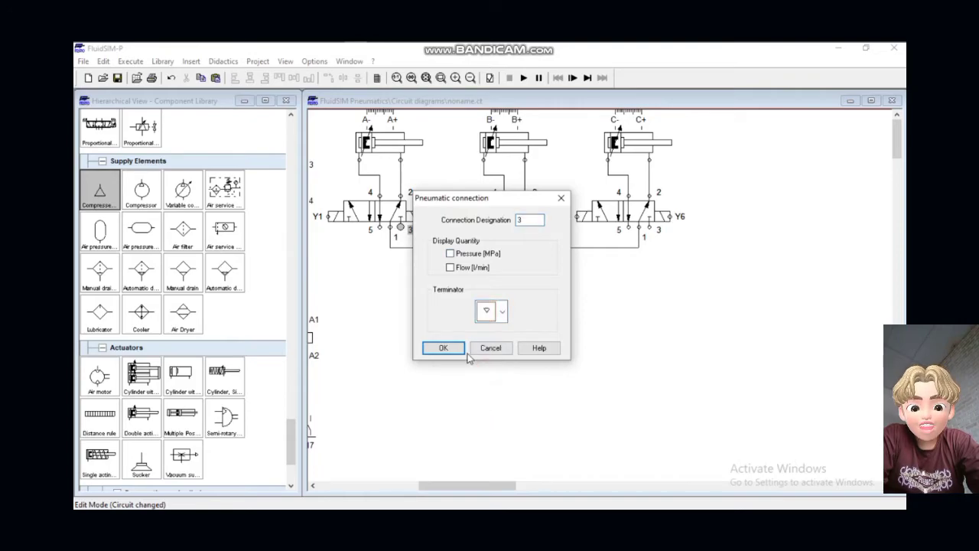
{"action": "left_click", "coordinate": [433, 348]}
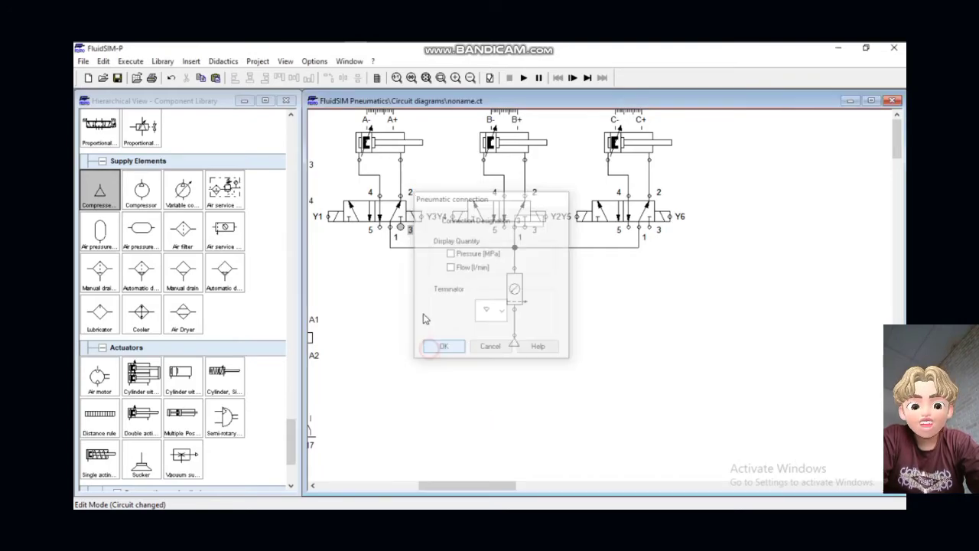
{"action": "double_click", "coordinate": [381, 226]}
{"action": "left_click", "coordinate": [494, 311]}
{"action": "left_click", "coordinate": [488, 373]}
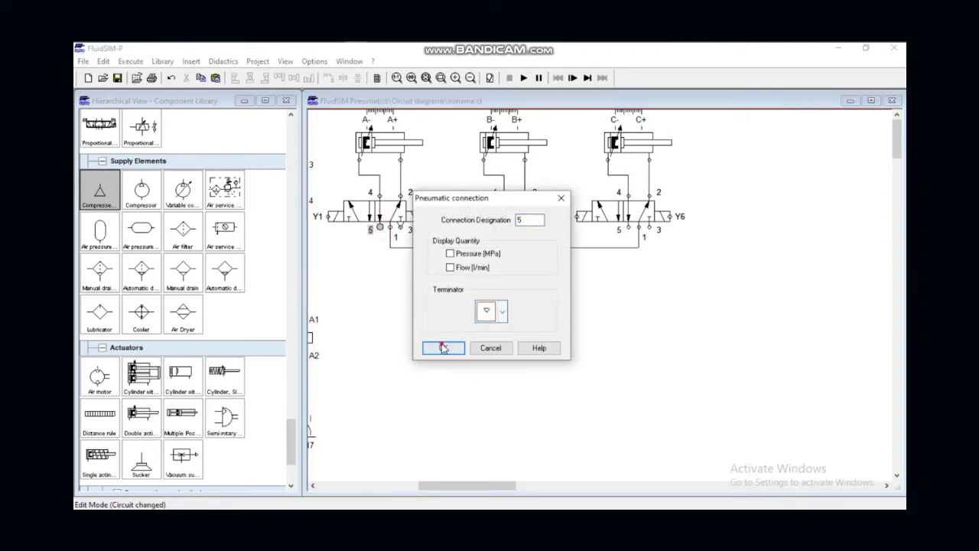
{"action": "left_click", "coordinate": [444, 347]}
Step: Fit plain triangle exhaust terminators to ports 5 and 3 of the second cylinder's valve
{"action": "double_click", "coordinate": [505, 226]}
{"action": "left_click", "coordinate": [493, 312]}
{"action": "left_click", "coordinate": [490, 372]}
{"action": "left_click", "coordinate": [442, 347]}
{"action": "double_click", "coordinate": [525, 228]}
{"action": "left_click", "coordinate": [499, 322]}
{"action": "left_click", "coordinate": [491, 366]}
{"action": "left_click", "coordinate": [443, 348]}
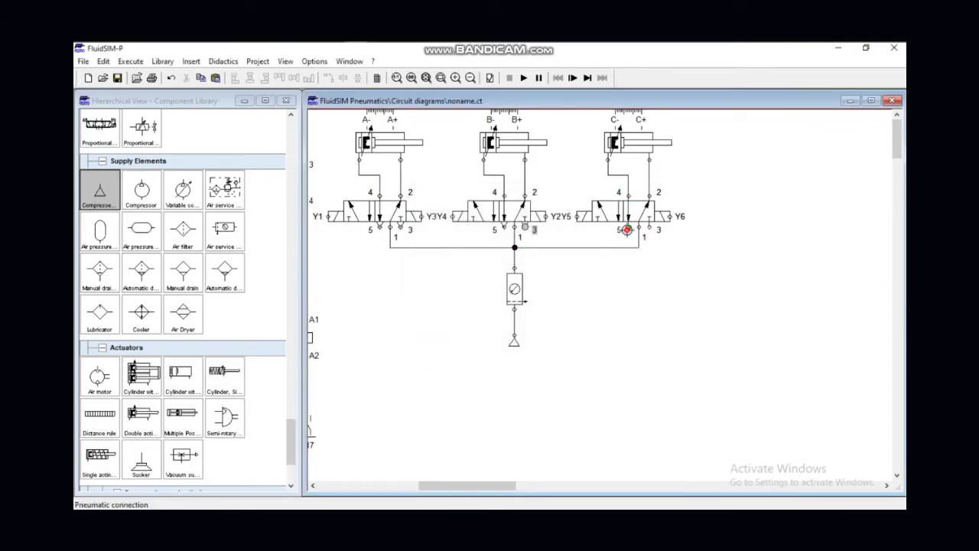
Step: Fit plain triangle exhaust terminators to ports 5 and 3 of the third cylinder's valve
{"action": "double_click", "coordinate": [628, 227]}
{"action": "left_click", "coordinate": [499, 311]}
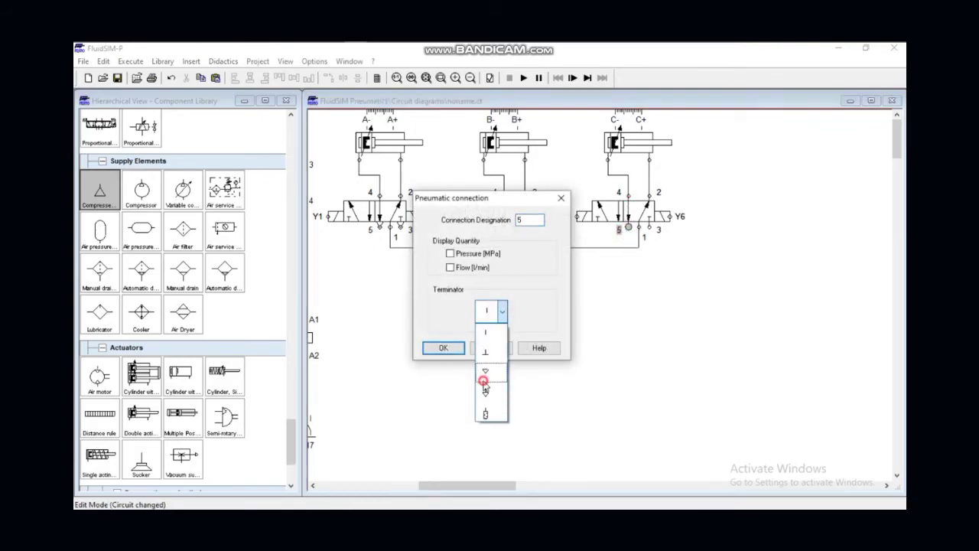
{"action": "left_click", "coordinate": [491, 368]}
{"action": "left_click", "coordinate": [438, 349]}
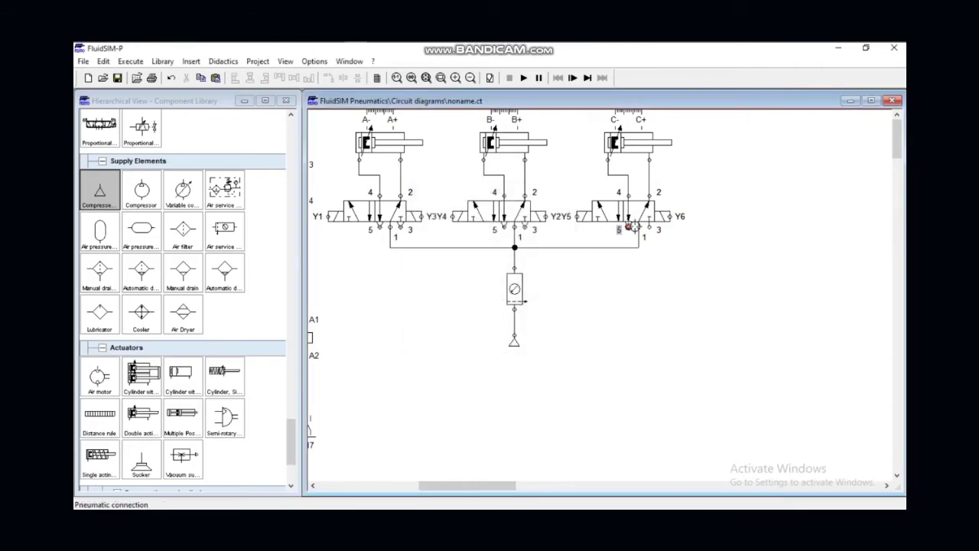
{"action": "double_click", "coordinate": [647, 230]}
{"action": "left_click", "coordinate": [499, 310]}
{"action": "left_click", "coordinate": [498, 370]}
{"action": "left_click", "coordinate": [443, 348]}
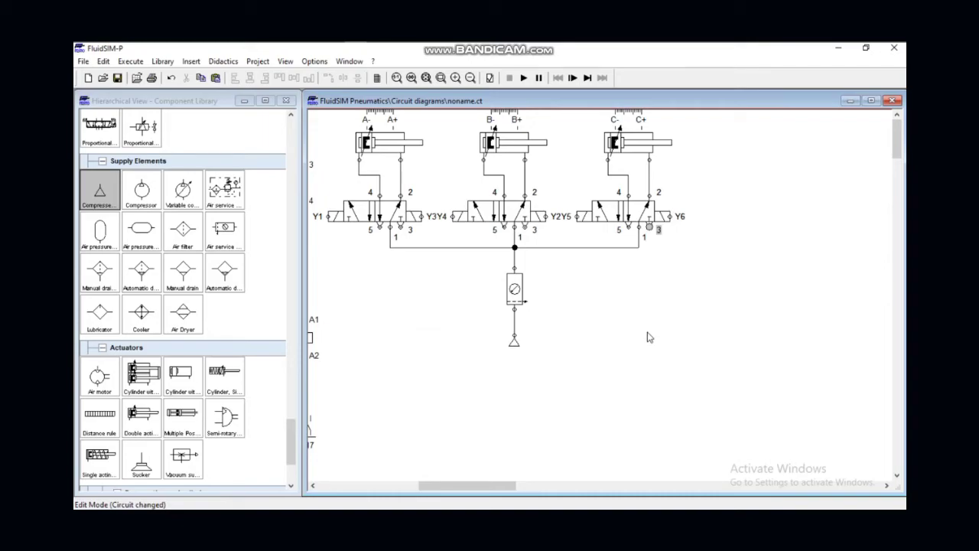
{"action": "left_click", "coordinate": [614, 384]}
{"action": "scroll", "coordinate": [614, 383], "scroll_direction": "up", "scroll_amount": 1}
{"action": "mouse_move", "coordinate": [836, 46]}
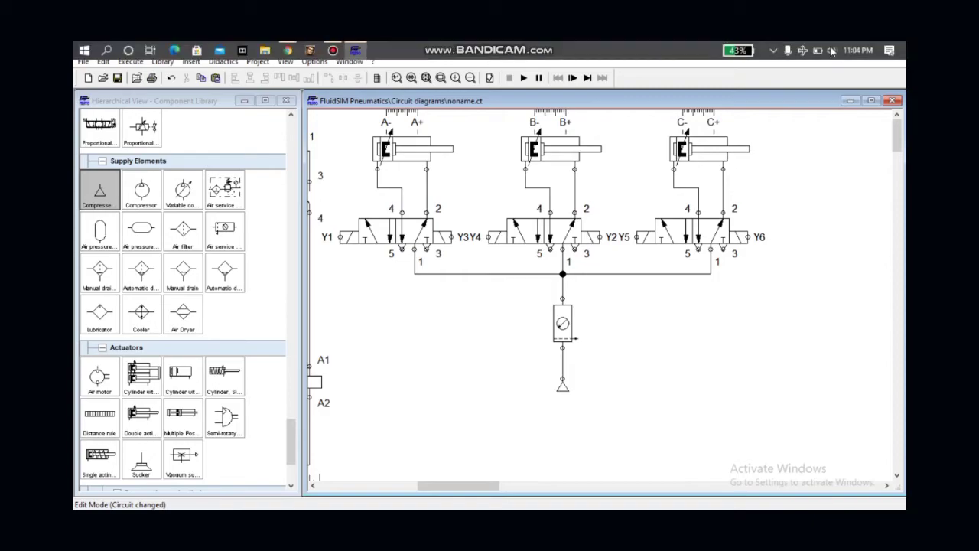
{"action": "left_click", "coordinate": [787, 51]}
{"action": "left_click", "coordinate": [770, 52]}
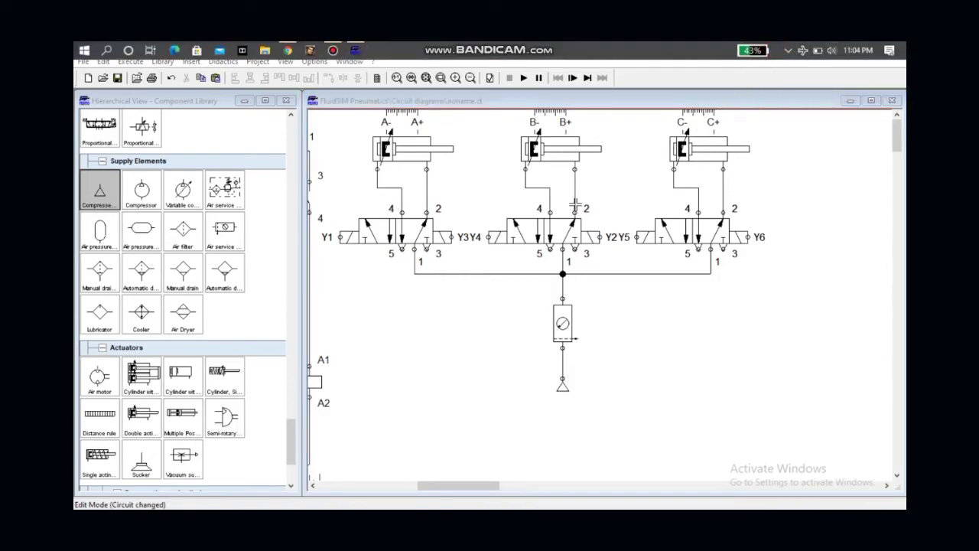
{"action": "left_click", "coordinate": [462, 399]}
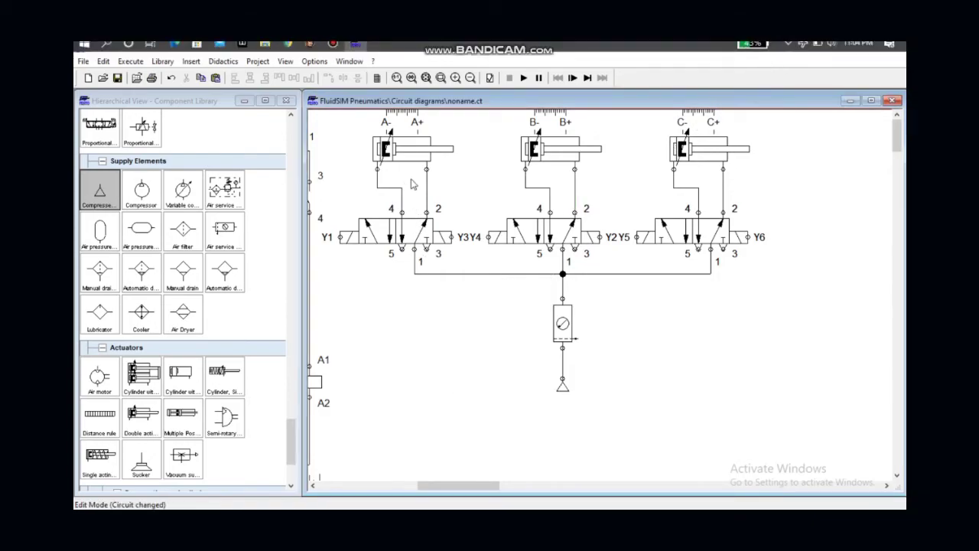
Step: Start the circuit simulation and actuate the start pushbutton in current path 1
{"action": "left_click", "coordinate": [440, 77]}
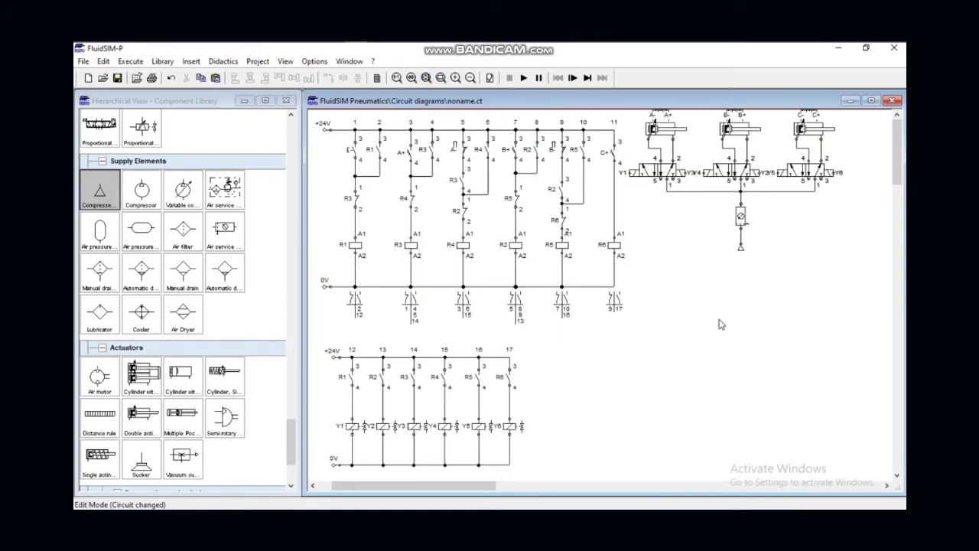
{"action": "left_click", "coordinate": [457, 78]}
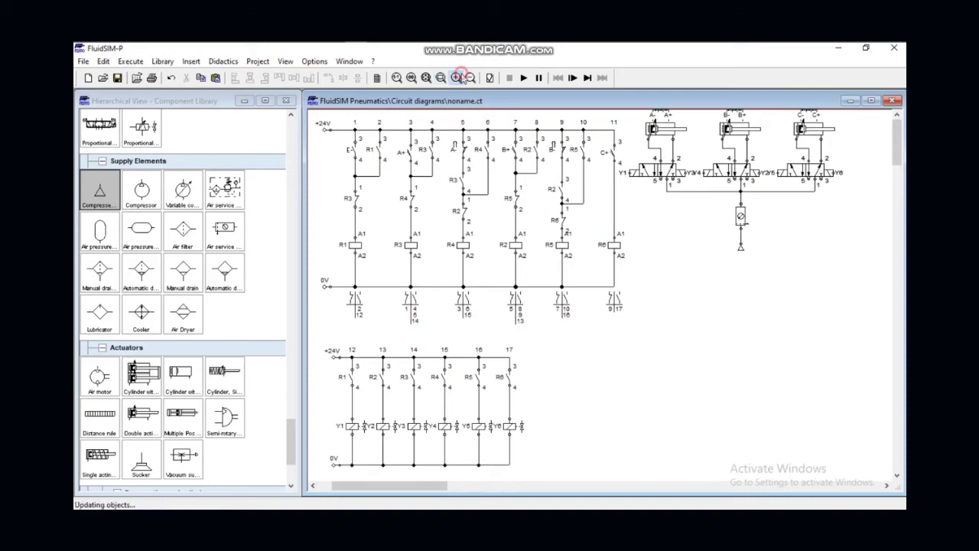
{"action": "left_click", "coordinate": [457, 78]}
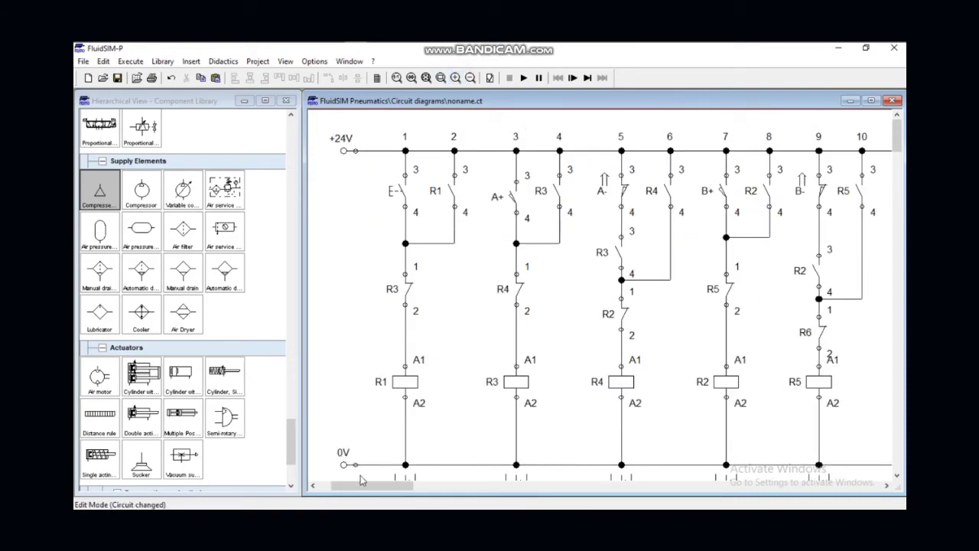
{"action": "left_click_drag", "start_coordinate": [360, 485], "coordinate": [364, 486]}
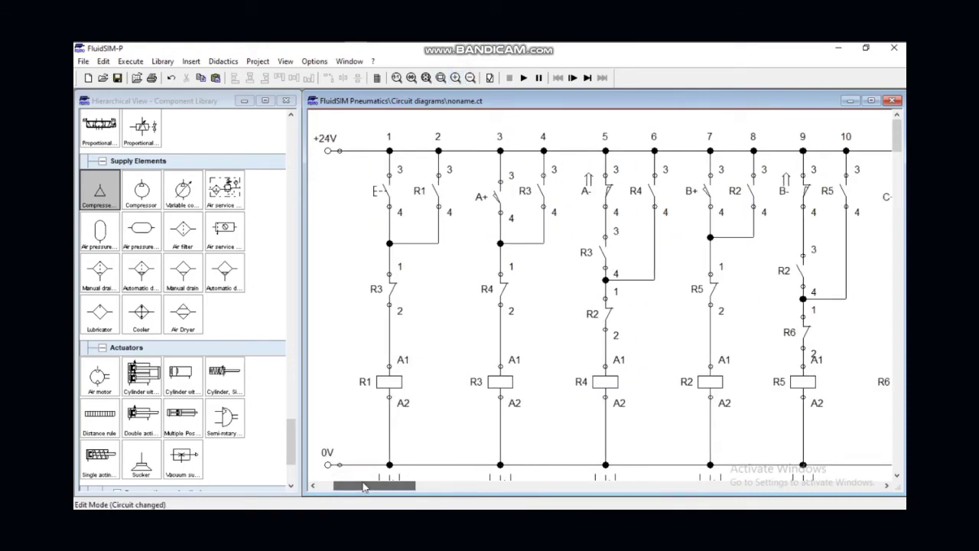
{"action": "left_click", "coordinate": [469, 78]}
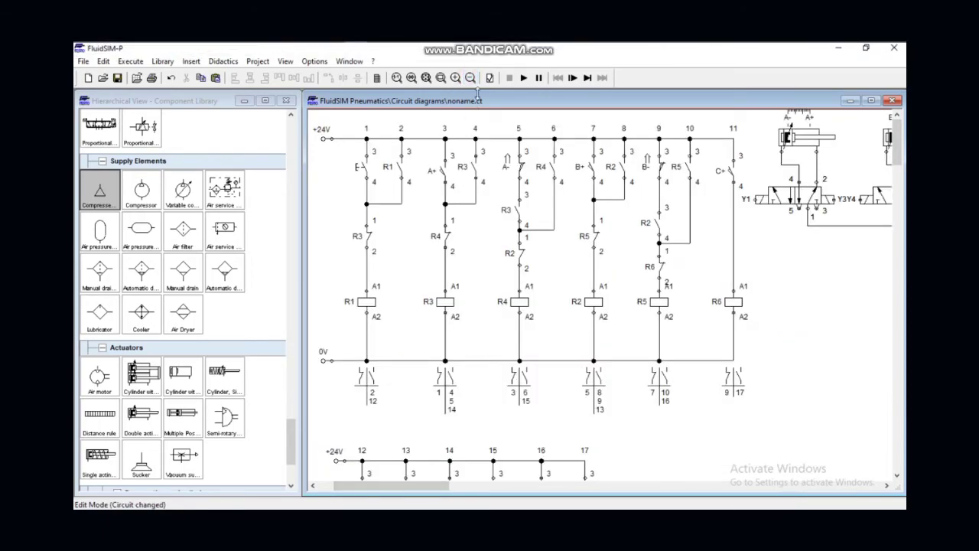
{"action": "left_click", "coordinate": [525, 78]}
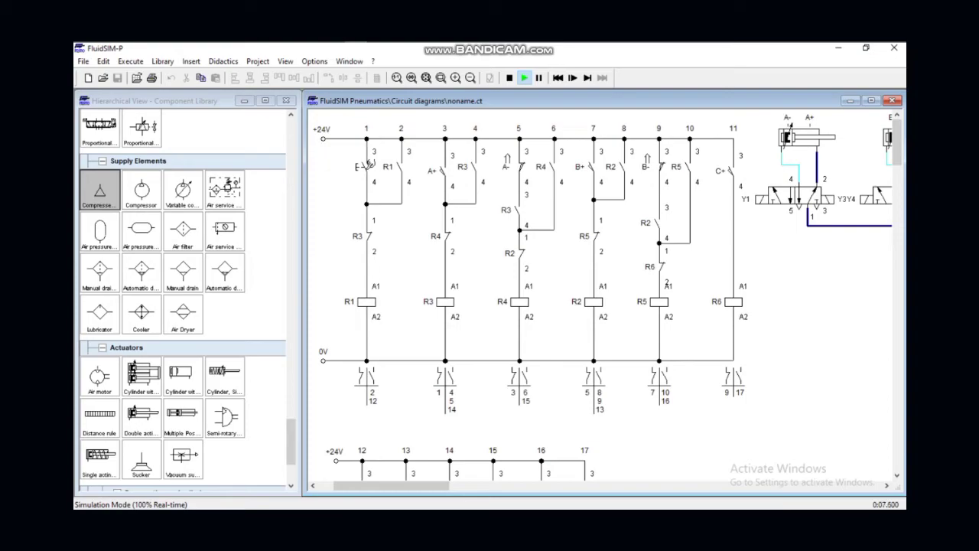
{"action": "left_click", "coordinate": [368, 165]}
{"action": "left_click", "coordinate": [367, 165]}
Step: Actuate the start pushbutton again and examine the response of the relay paths, solenoid paths and cylinders
{"action": "left_click_drag", "start_coordinate": [900, 143], "coordinate": [901, 192]}
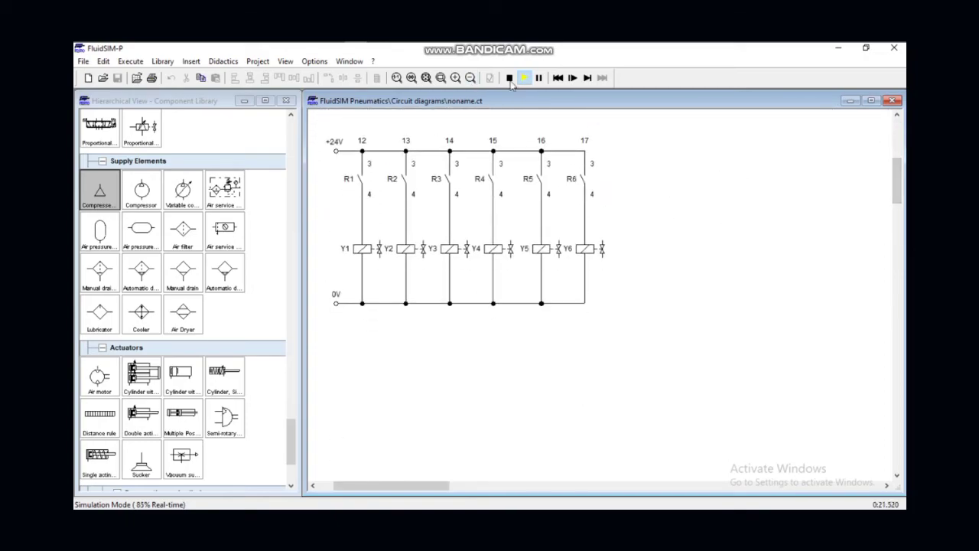
{"action": "mouse_move", "coordinate": [900, 162]}
{"action": "left_mouse_down"}
{"action": "mouse_move", "coordinate": [896, 124]}
{"action": "mouse_move", "coordinate": [900, 181]}
{"action": "left_mouse_up"}
{"action": "left_click", "coordinate": [367, 166]}
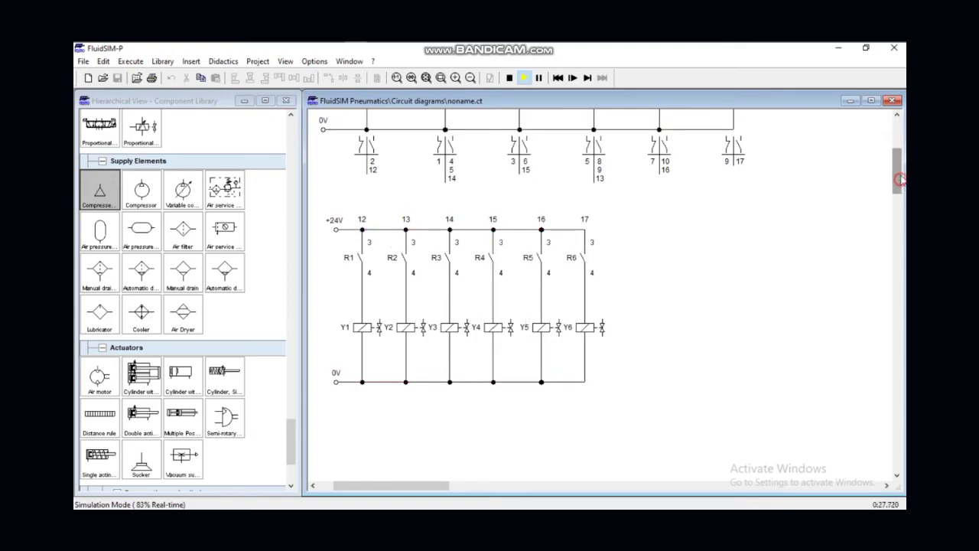
{"action": "left_click_drag", "start_coordinate": [901, 181], "coordinate": [896, 129]}
{"action": "left_click_drag", "start_coordinate": [422, 485], "coordinate": [413, 434]}
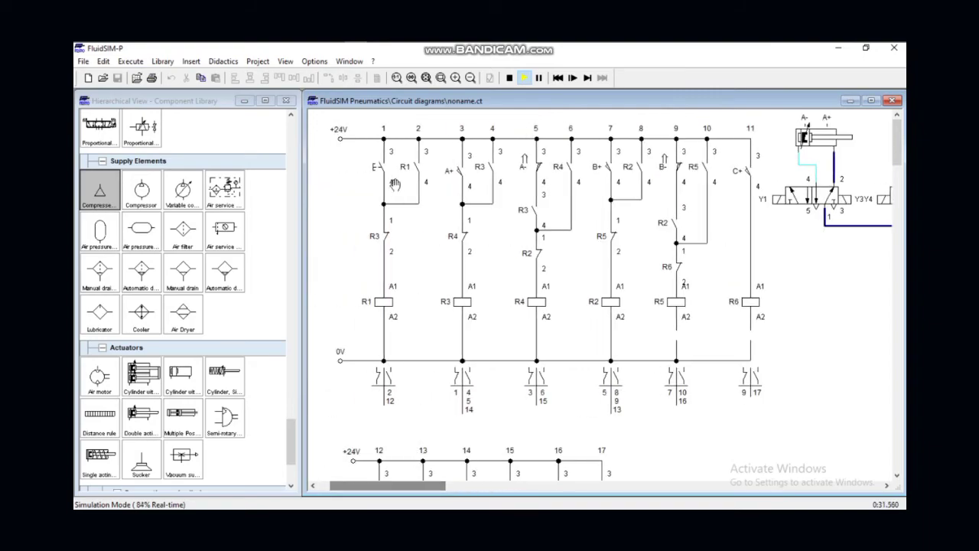
{"action": "left_click", "coordinate": [383, 164]}
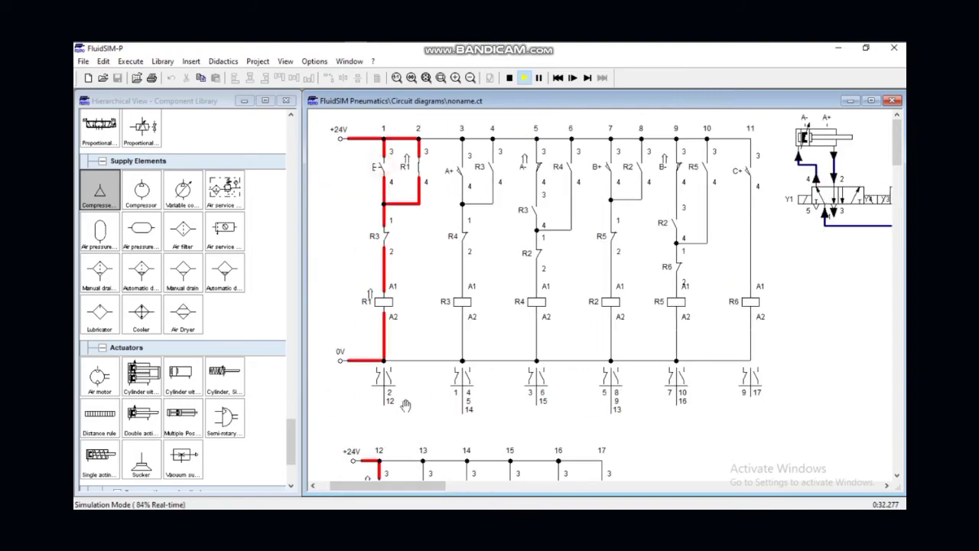
{"action": "left_click", "coordinate": [480, 482]}
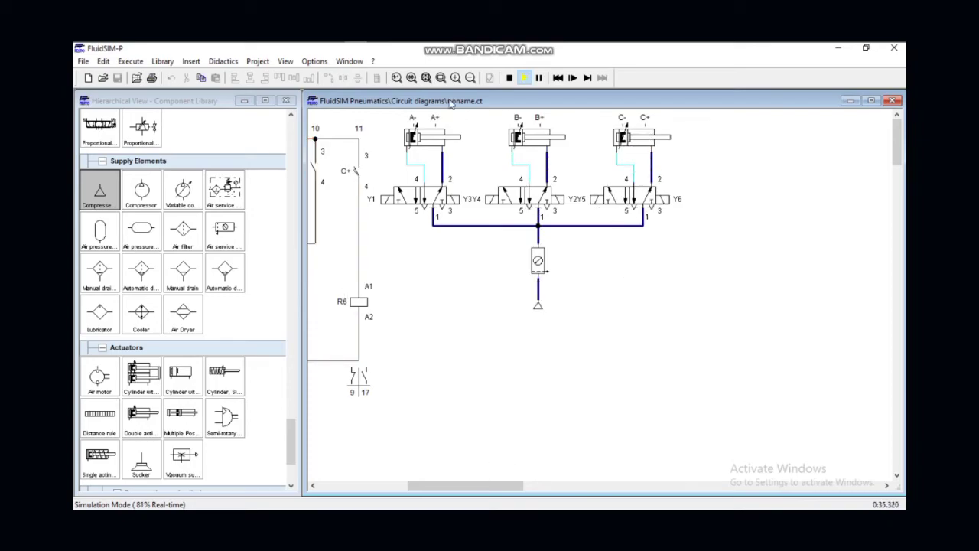
Step: Trigger the sequence from the start pushbutton with the whole circuit in view, and stop the simulation
{"action": "left_click", "coordinate": [470, 78]}
{"action": "left_click_drag", "start_coordinate": [535, 485], "coordinate": [465, 487]}
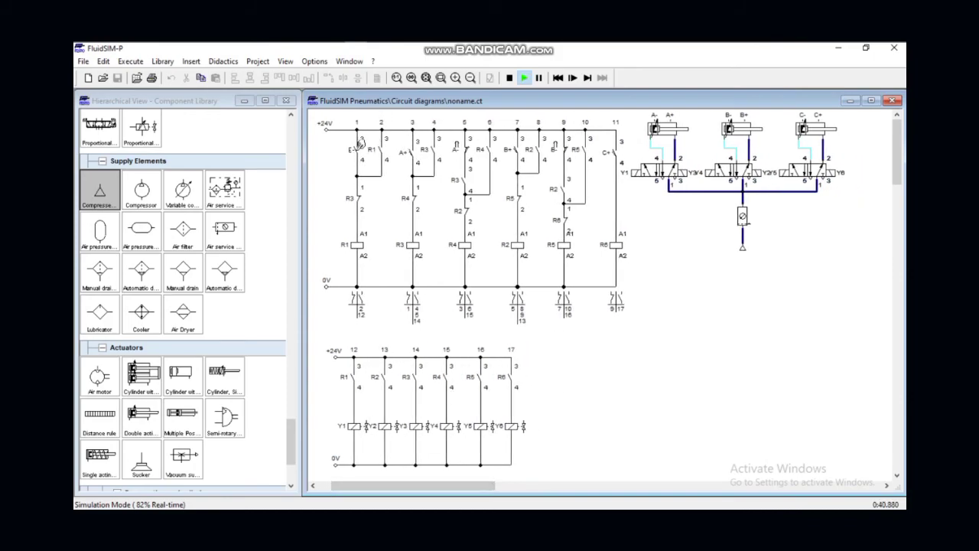
{"action": "left_click", "coordinate": [361, 141]}
{"action": "left_click", "coordinate": [358, 142]}
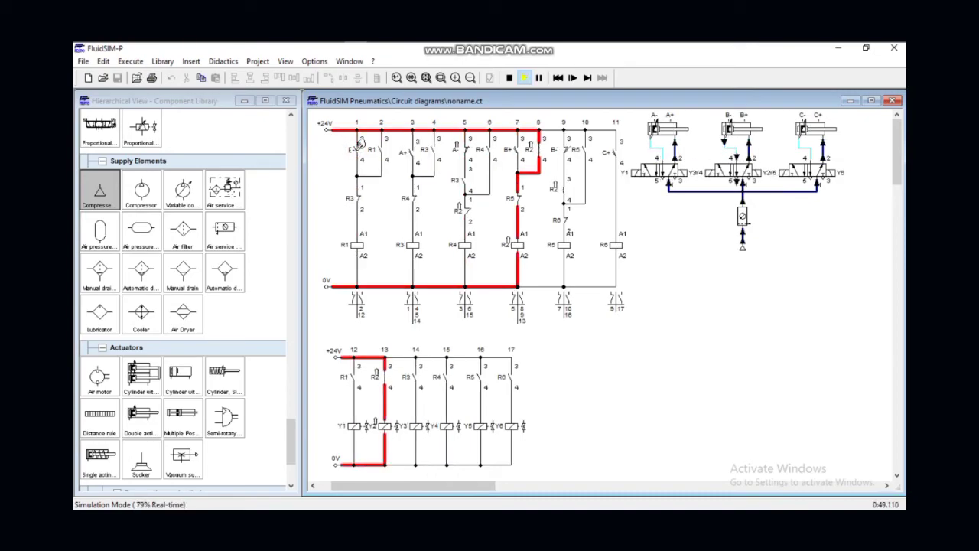
{"action": "left_click", "coordinate": [509, 77]}
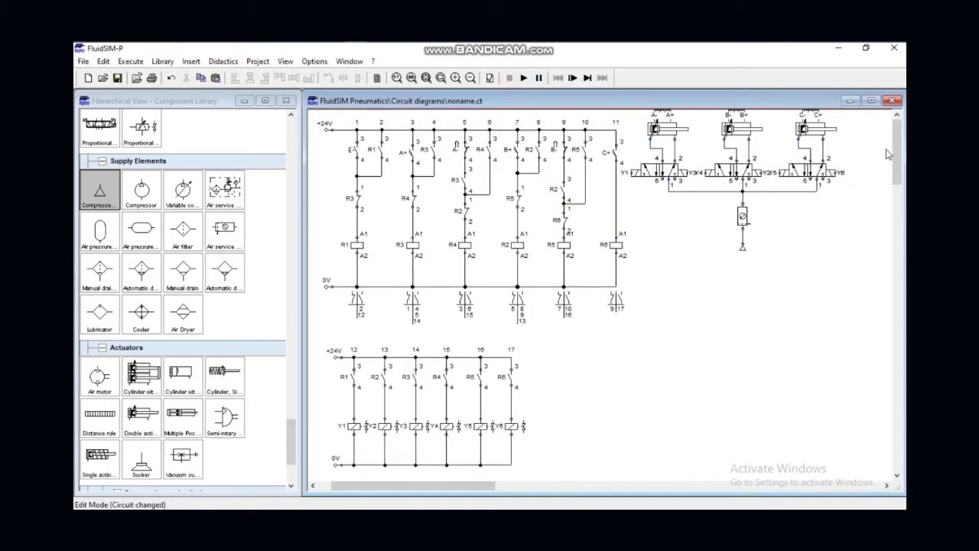